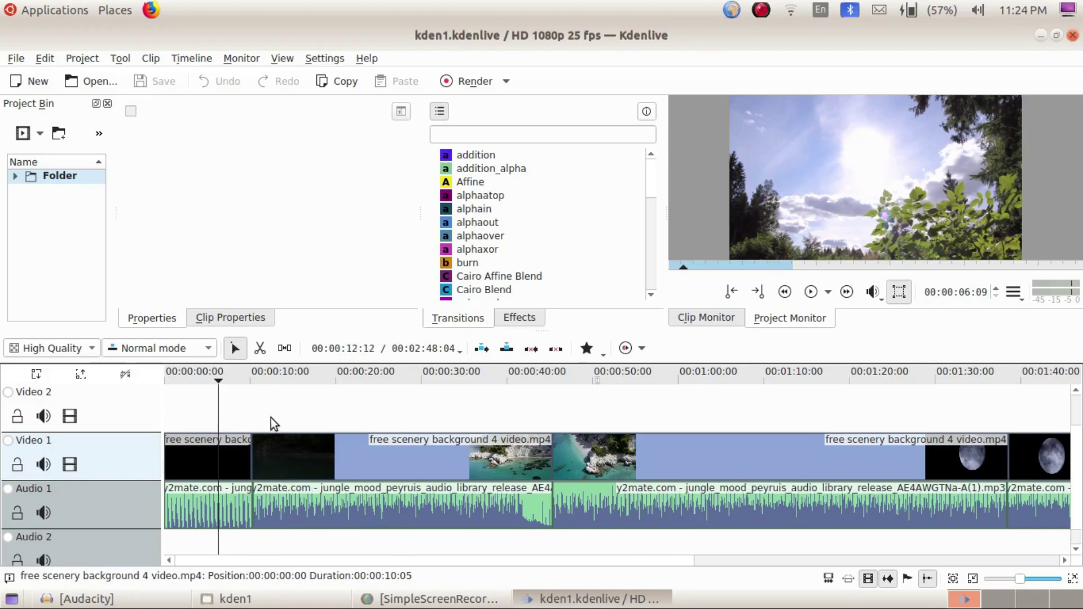
Play the project preview from about 6 seconds to 12 seconds.
{"action": "left_click", "coordinate": [810, 291]}
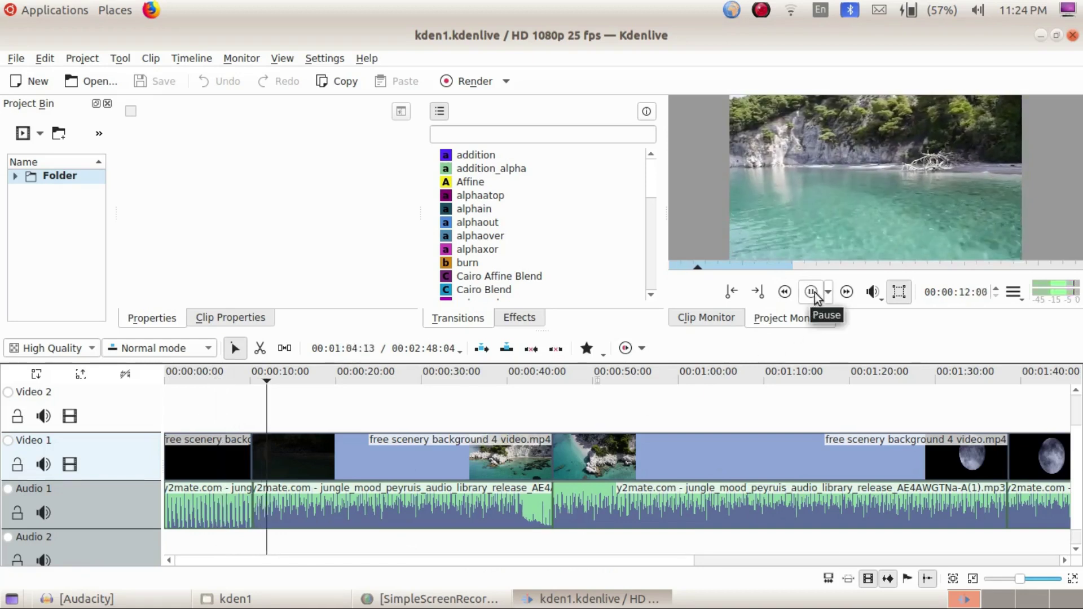
{"action": "left_click", "coordinate": [811, 292]}
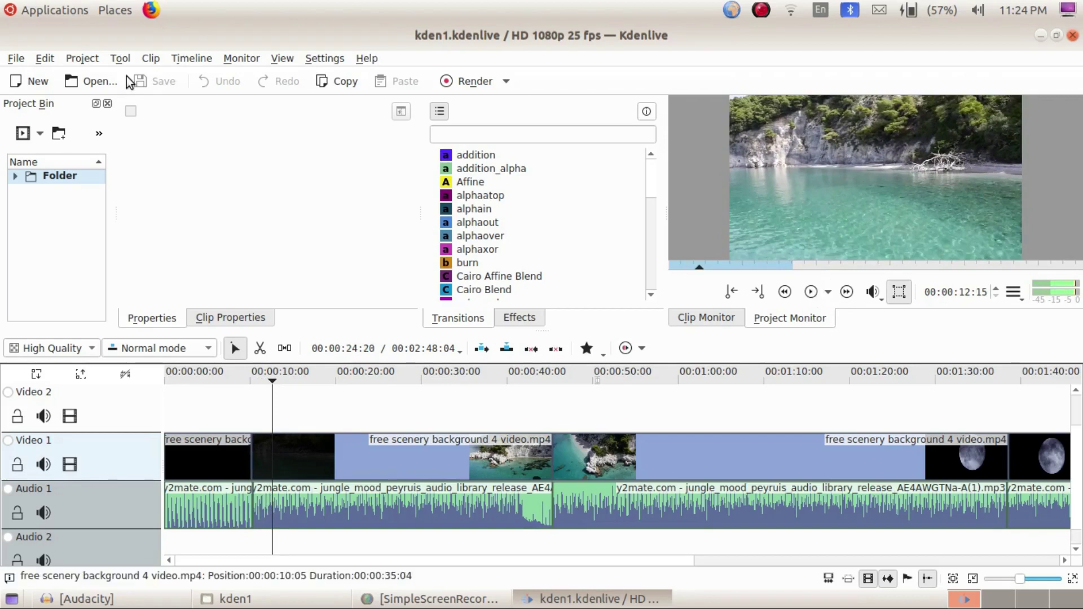
Save a copy of the project as "nature" in the home folder.
{"action": "left_click", "coordinate": [16, 58]}
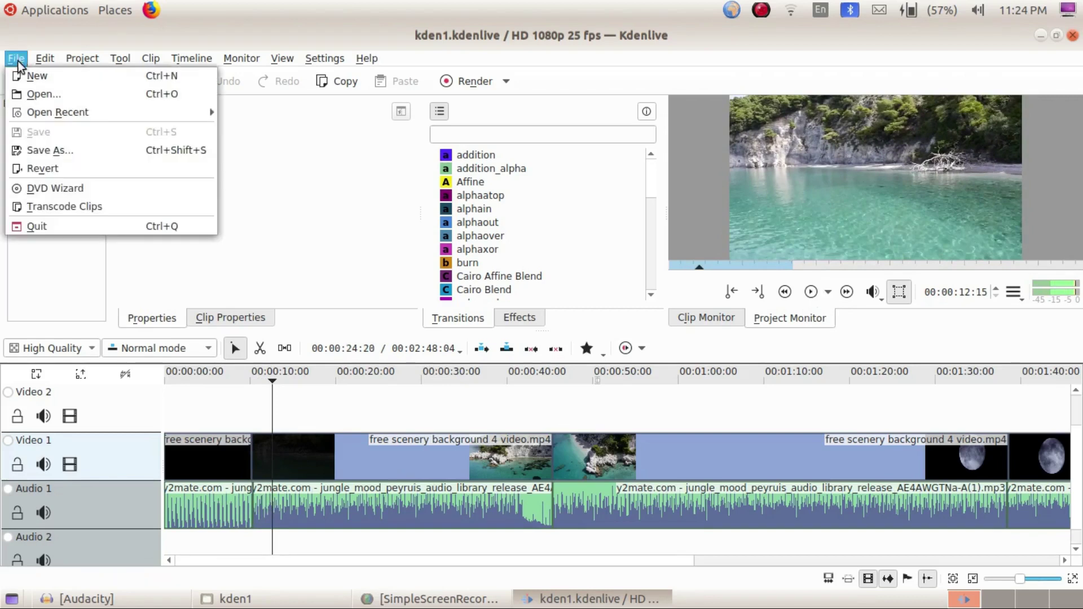
{"action": "left_click", "coordinate": [97, 153]}
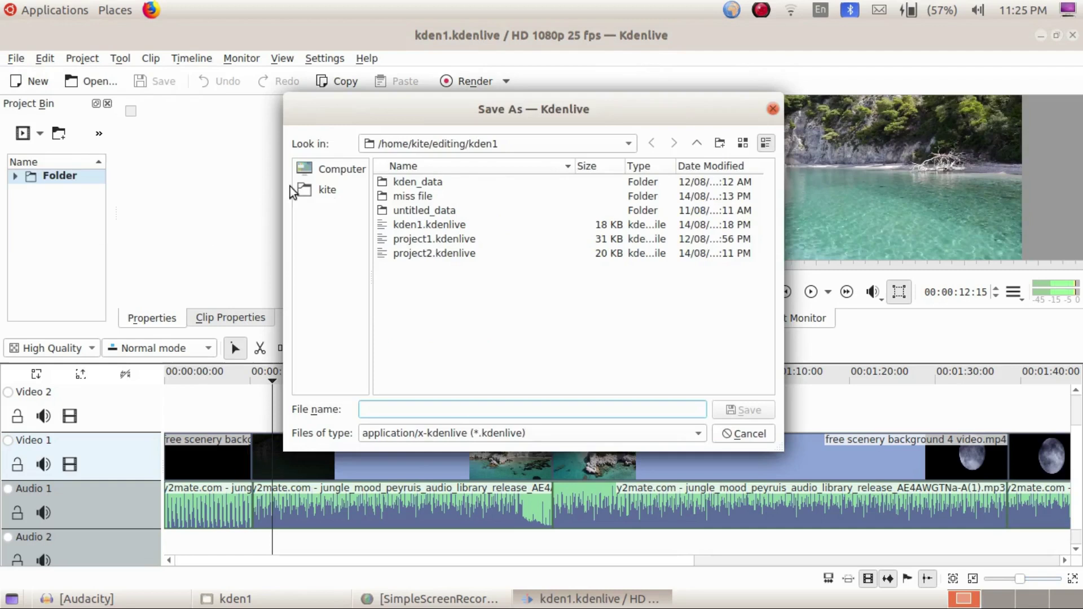
{"action": "left_click", "coordinate": [330, 192]}
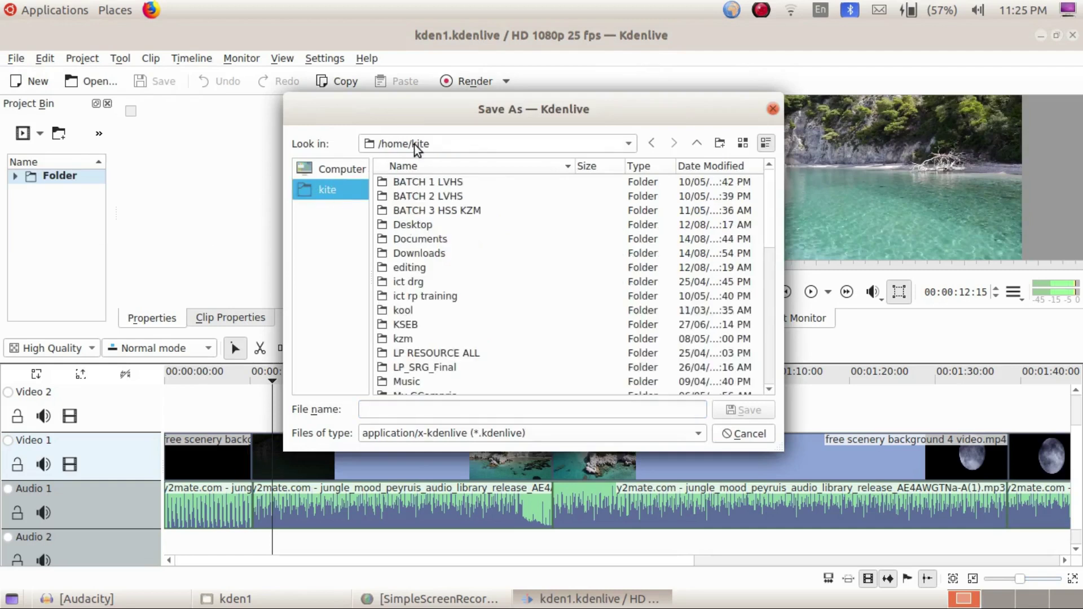
{"action": "left_click", "coordinate": [384, 410]}
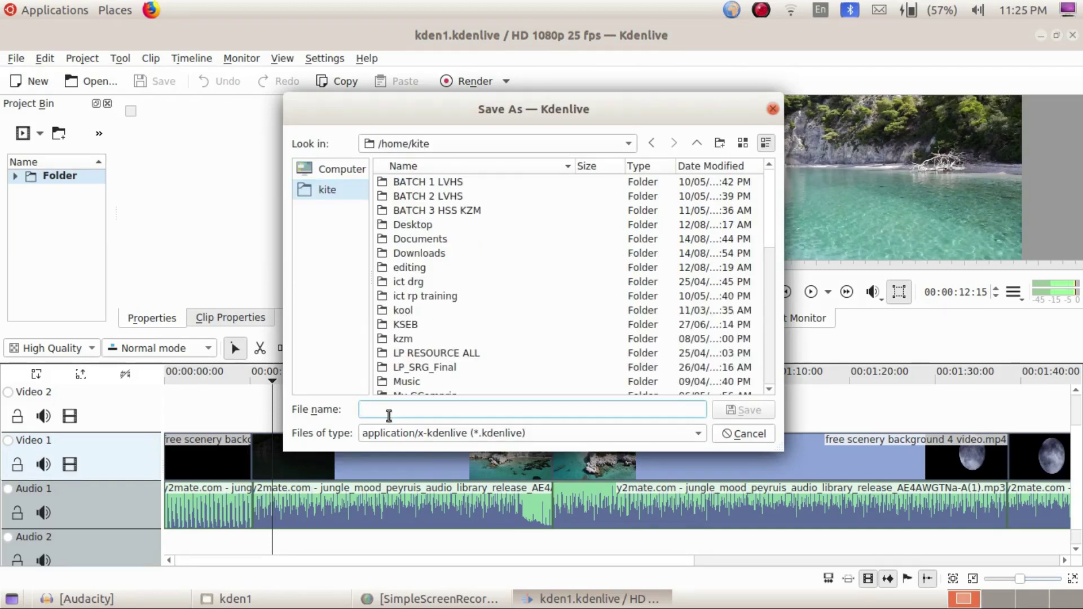
{"action": "type", "text": "nature"}
{"action": "left_click", "coordinate": [748, 411]}
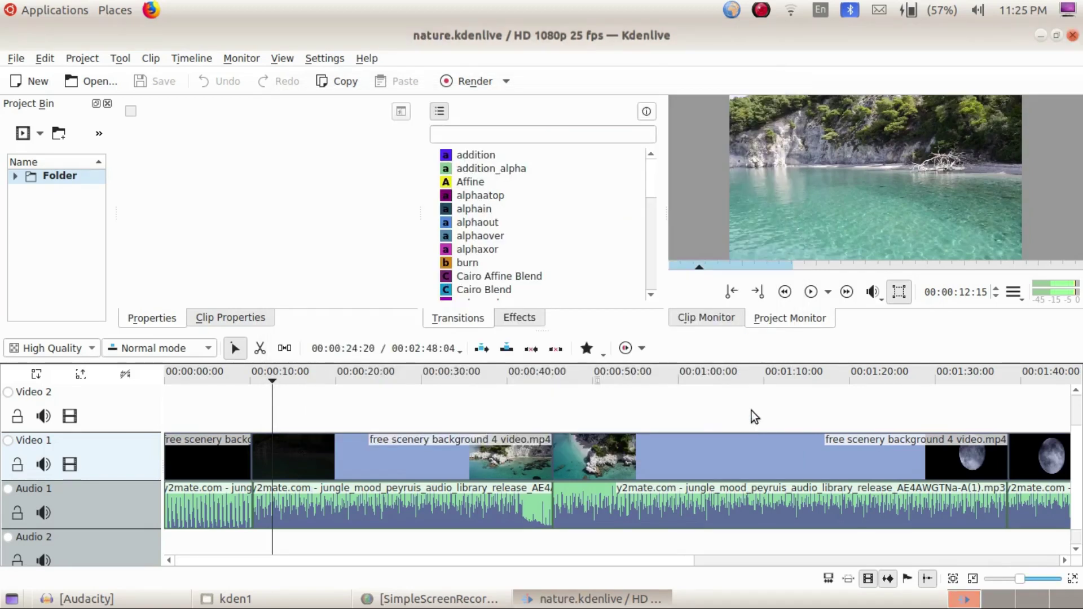
Switch to the file manager's Home folder and open nature.kdenlive from there.
{"action": "left_click", "coordinate": [1041, 36]}
{"action": "left_click", "coordinate": [70, 89]}
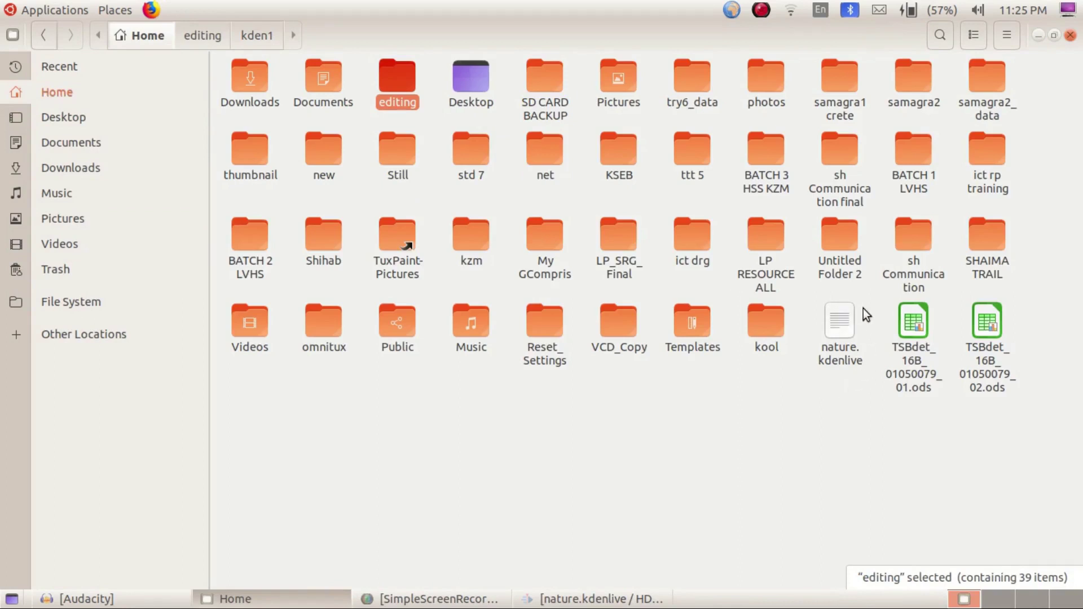
{"action": "double_click", "coordinate": [840, 326]}
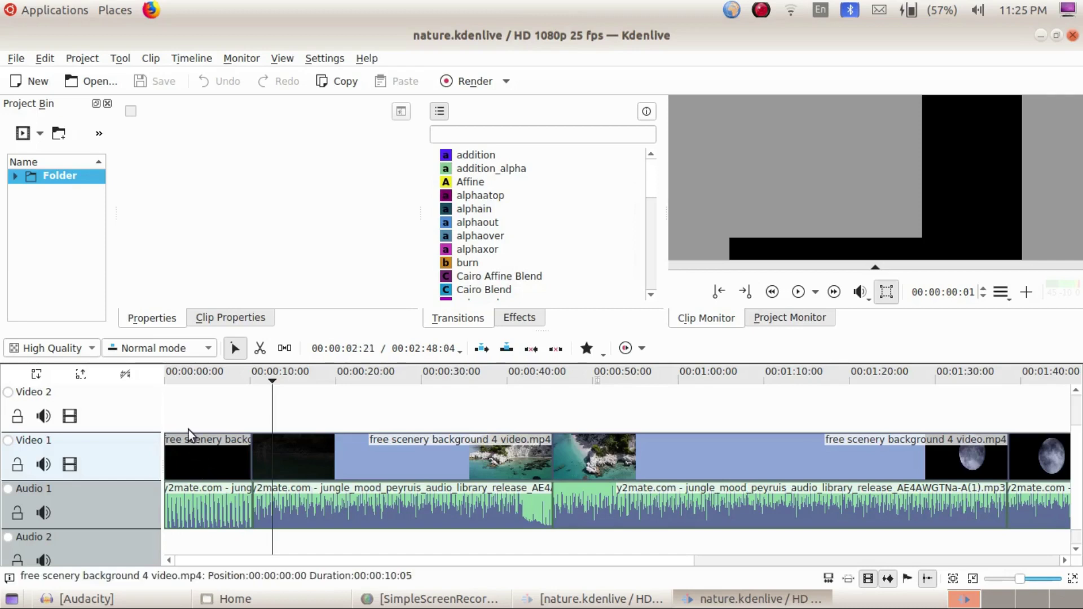
Look over the timeline through to its end and scrub across the footage to the moon scene.
{"action": "scroll", "coordinate": [451, 412], "scroll_direction": "right", "scroll_amount": 10}
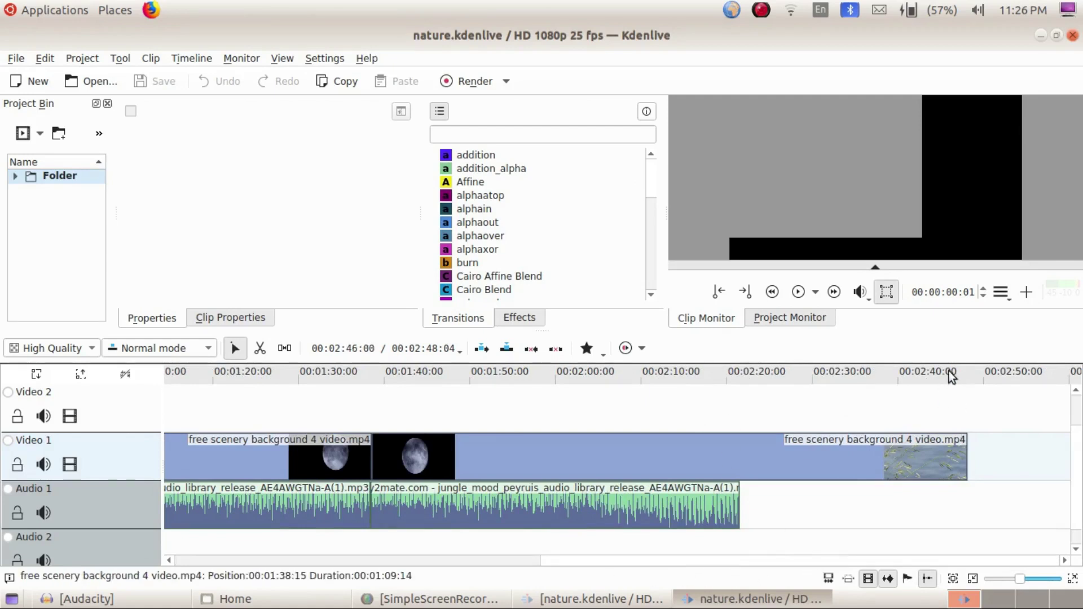
{"action": "left_click_drag", "start_coordinate": [596, 573], "coordinate": [326, 443]}
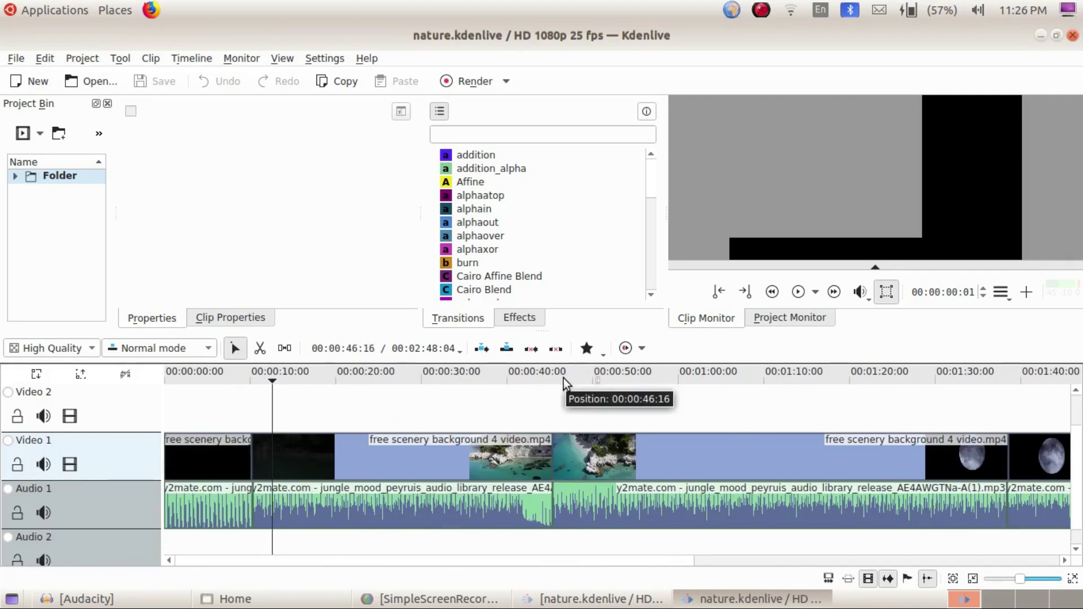
{"action": "left_click_drag", "start_coordinate": [564, 382], "coordinate": [1000, 393]}
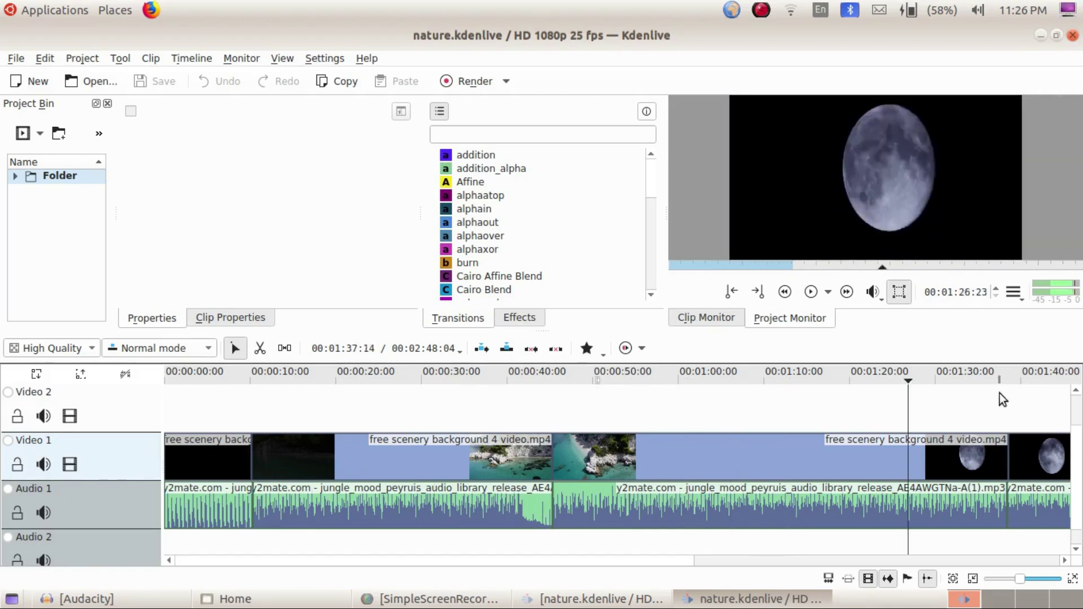
Cut the second clip on both Video 1 and Audio 1 at about 00:00:24:18.
{"action": "left_click", "coordinate": [376, 449]}
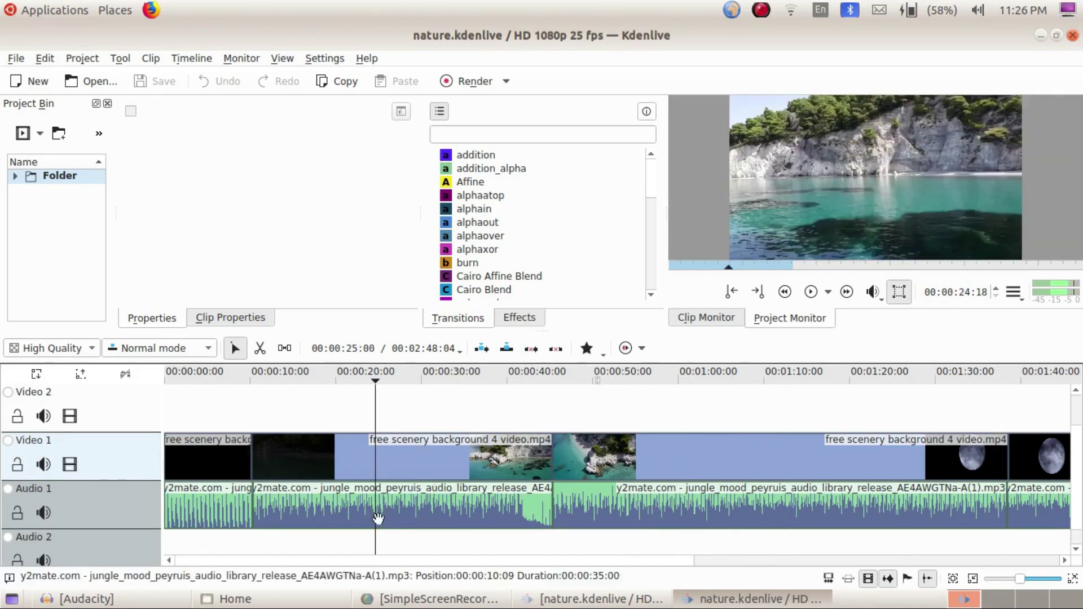
{"action": "left_click", "coordinate": [259, 349]}
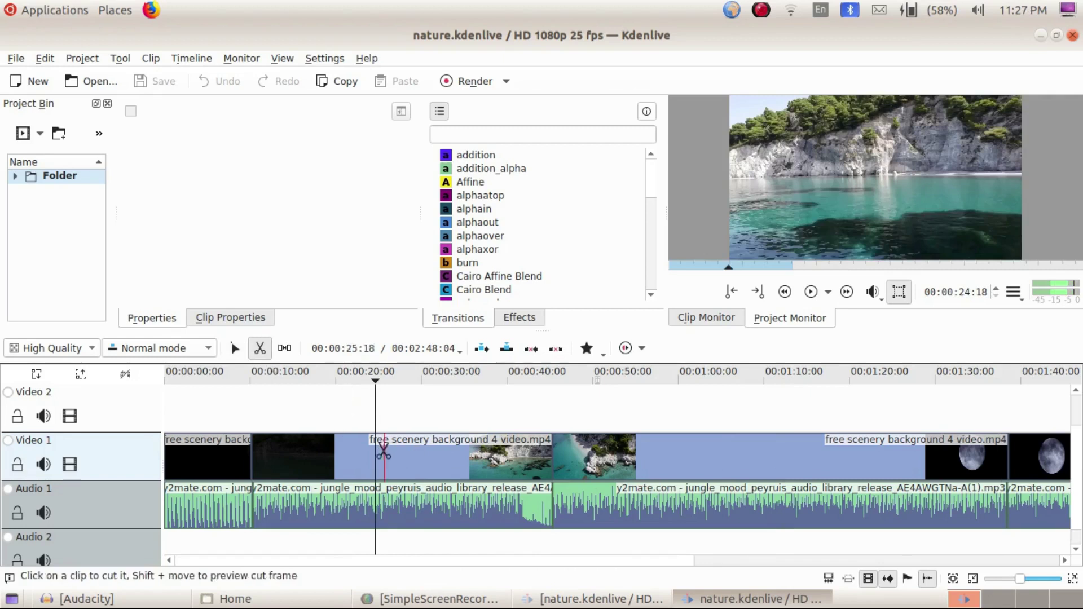
{"action": "left_click", "coordinate": [376, 460]}
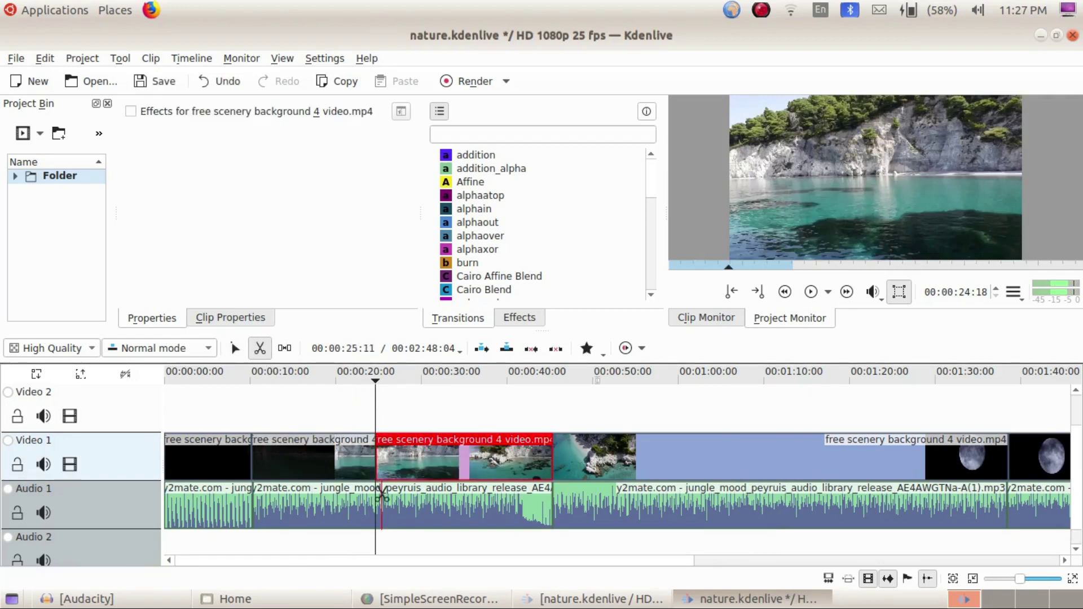
{"action": "left_click", "coordinate": [376, 516]}
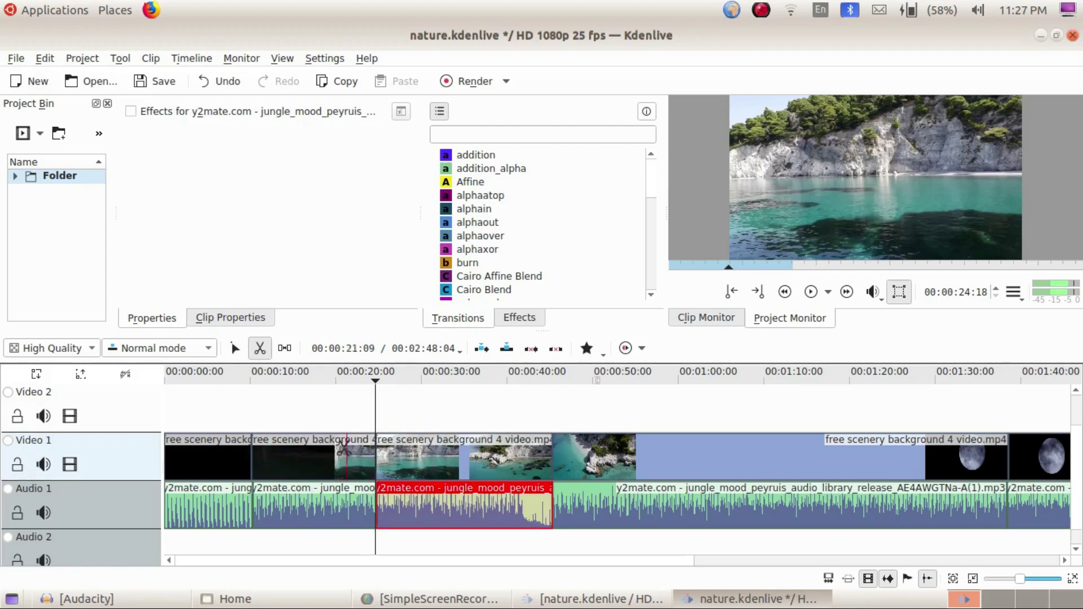
Delete the video and audio segments between the new cut at about 24 seconds and the next clips at 45 seconds.
{"action": "left_click", "coordinate": [235, 348]}
{"action": "left_click", "coordinate": [423, 462]}
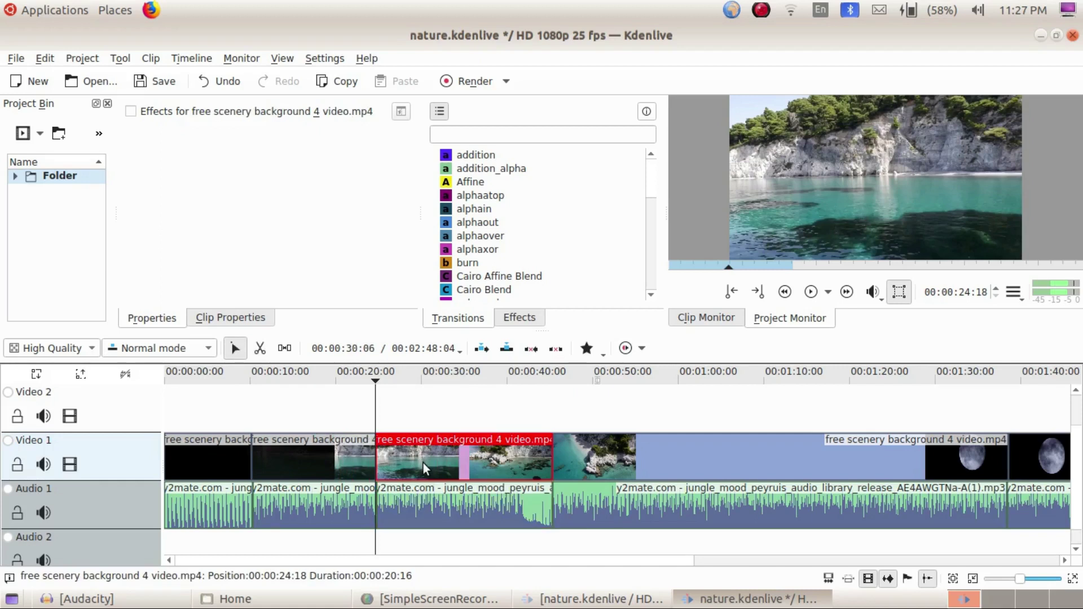
{"action": "right_click", "coordinate": [423, 462]}
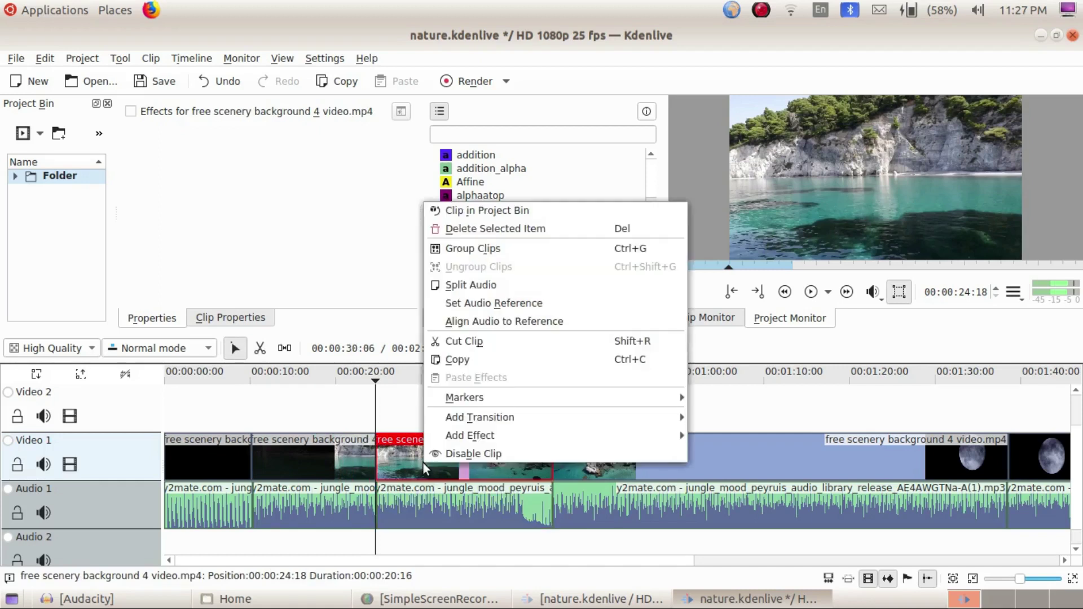
{"action": "left_click", "coordinate": [508, 228]}
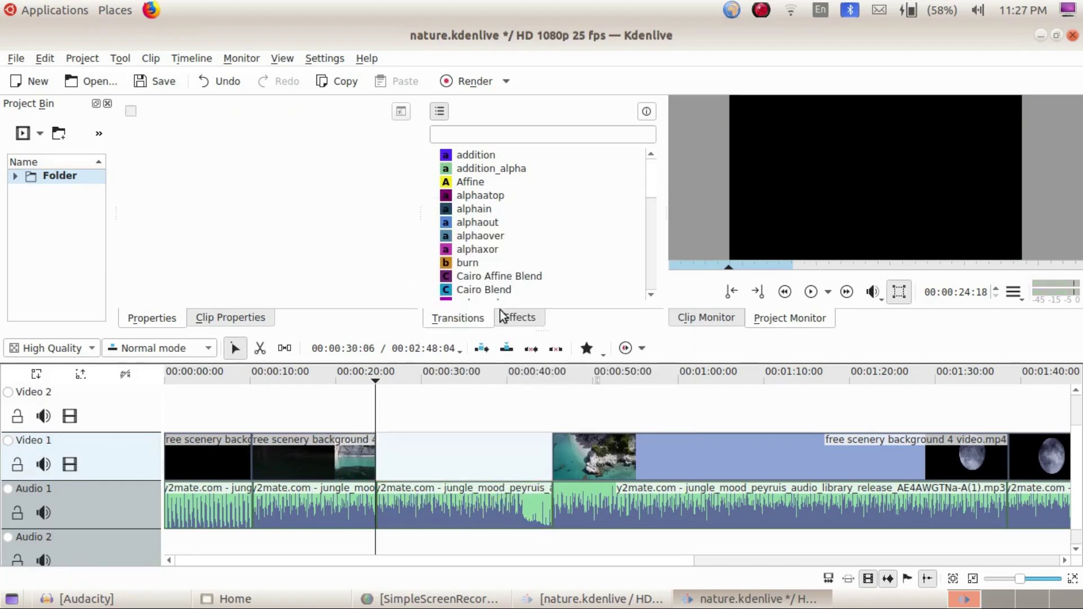
{"action": "left_click", "coordinate": [438, 506]}
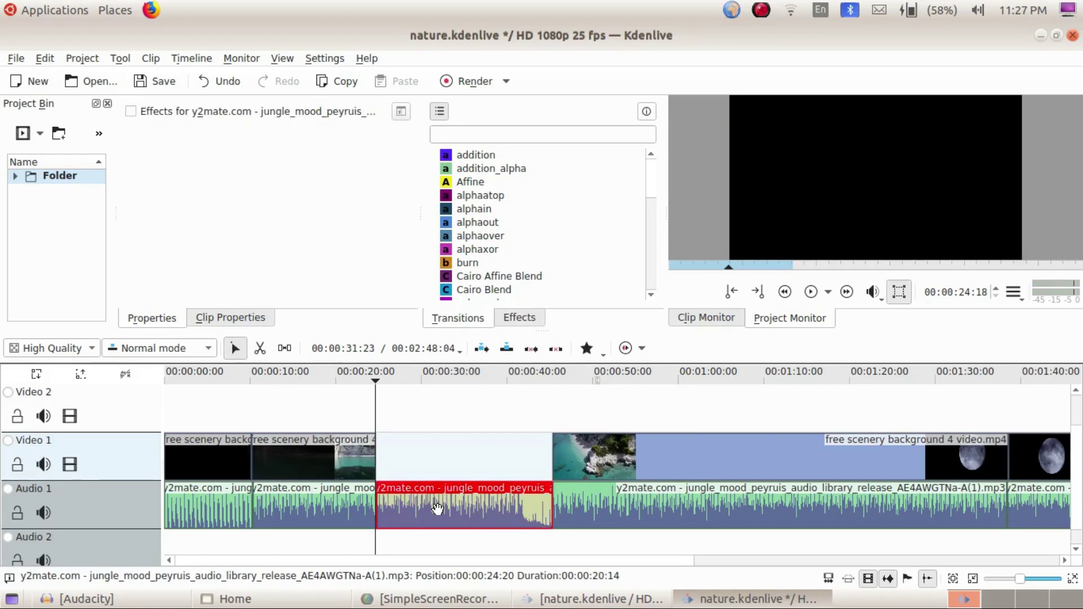
{"action": "key", "text": "Delete"}
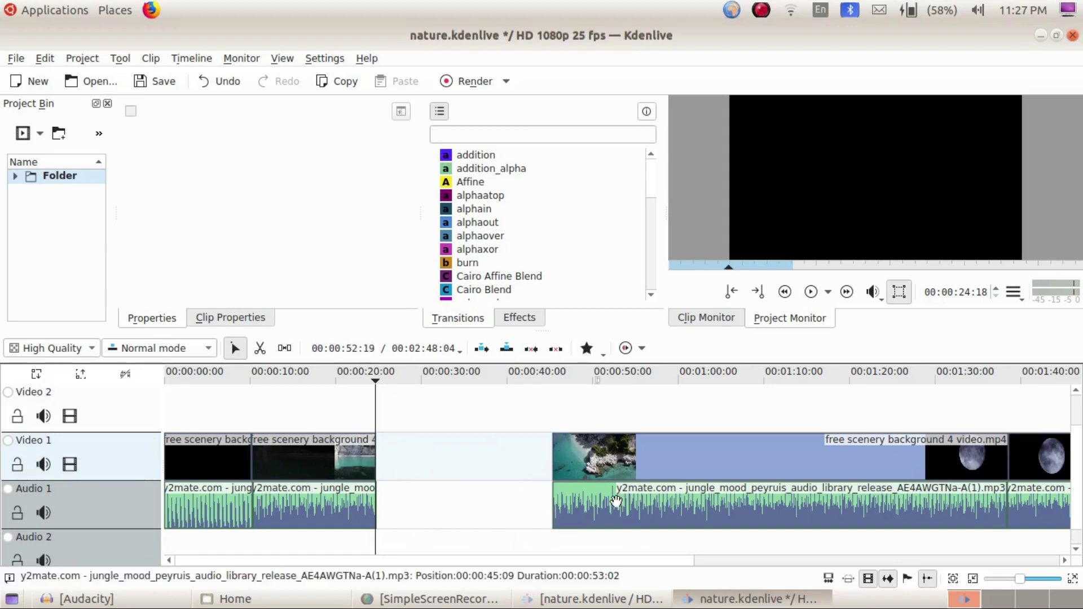
Try moving the next Video 1 clip toward the gap, and shift all following clips slightly earlier with the spacer tool.
{"action": "mouse_move", "coordinate": [701, 455]}
{"action": "left_mouse_down"}
{"action": "mouse_move", "coordinate": [508, 452]}
{"action": "mouse_move", "coordinate": [682, 457]}
{"action": "left_mouse_up"}
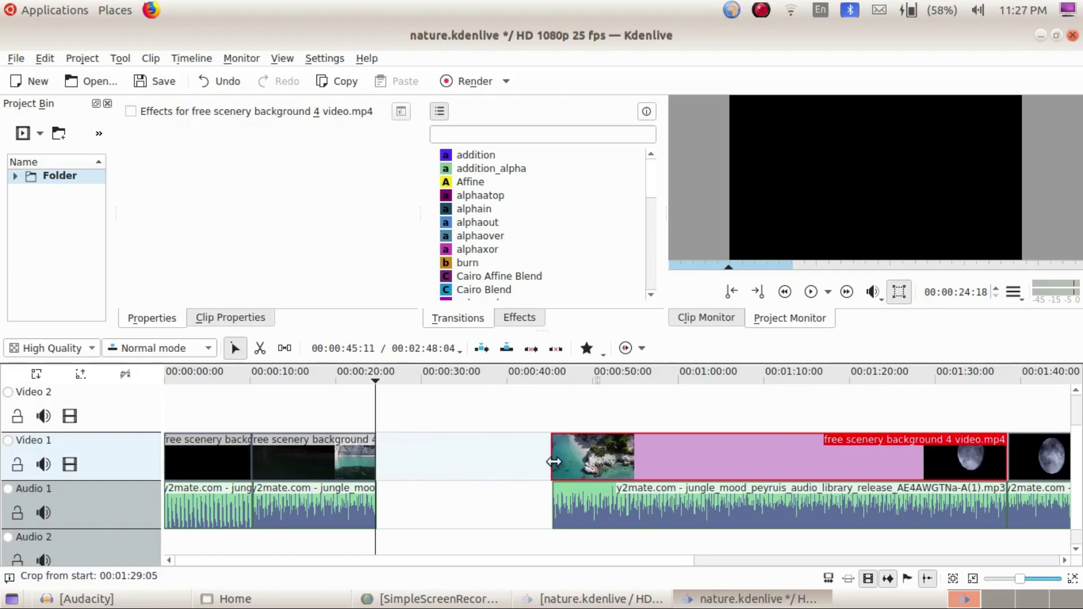
{"action": "mouse_move", "coordinate": [548, 448]}
{"action": "left_mouse_down"}
{"action": "mouse_move", "coordinate": [380, 430]}
{"action": "mouse_move", "coordinate": [549, 454]}
{"action": "left_mouse_up"}
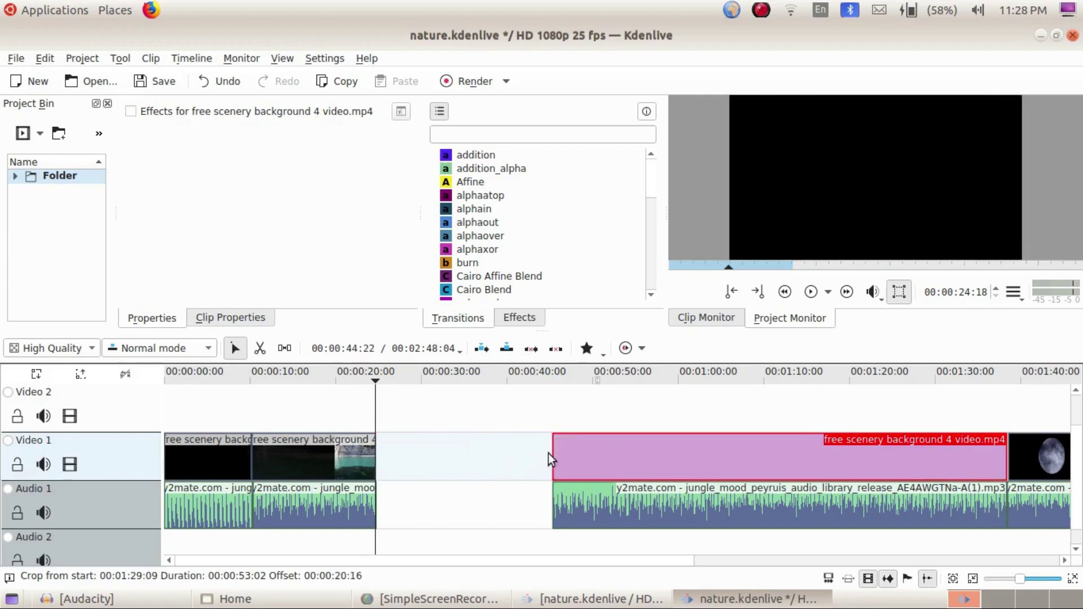
{"action": "left_click", "coordinate": [285, 349]}
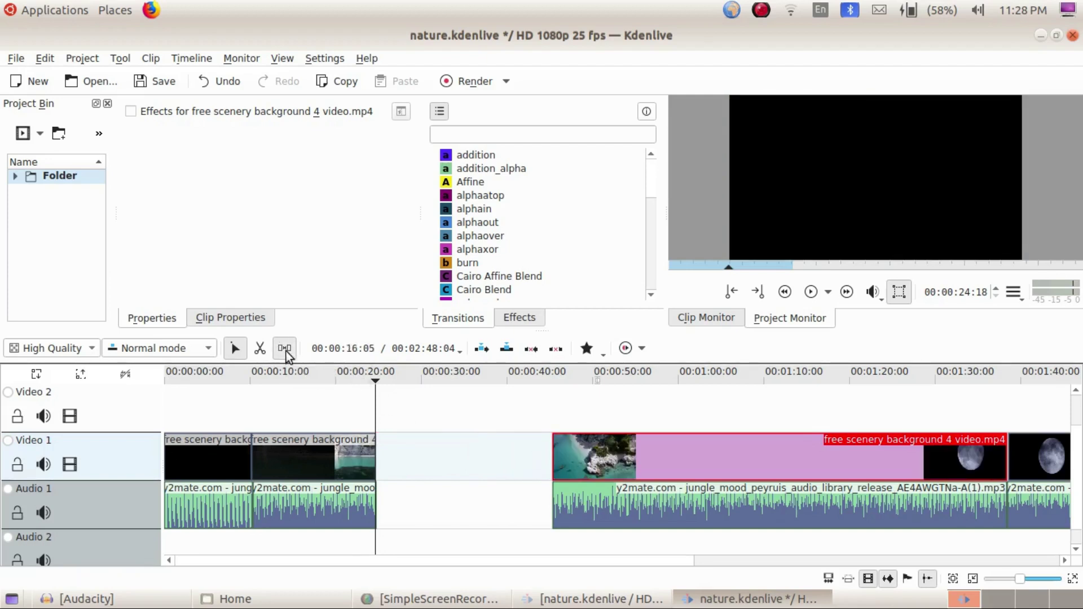
{"action": "left_click", "coordinate": [552, 471]}
{"action": "mouse_move", "coordinate": [549, 471]}
{"action": "left_mouse_down"}
{"action": "mouse_move", "coordinate": [375, 461]}
{"action": "mouse_move", "coordinate": [539, 462]}
{"action": "left_mouse_up"}
{"action": "left_click", "coordinate": [227, 352]}
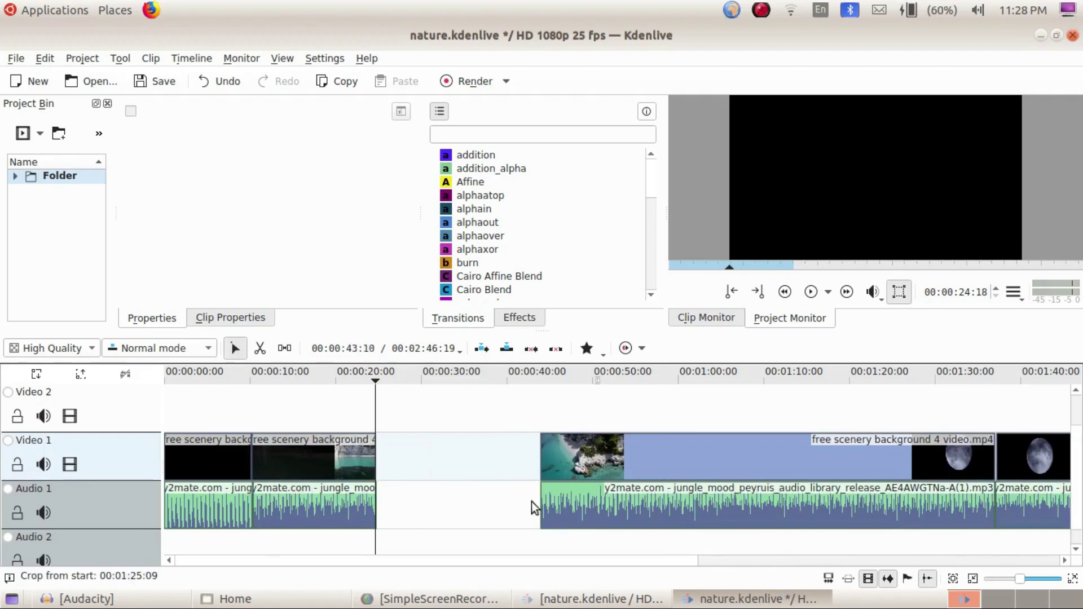
Remove the empty space after the cut at about 24 seconds and play the preview across the join.
{"action": "right_click", "coordinate": [450, 470]}
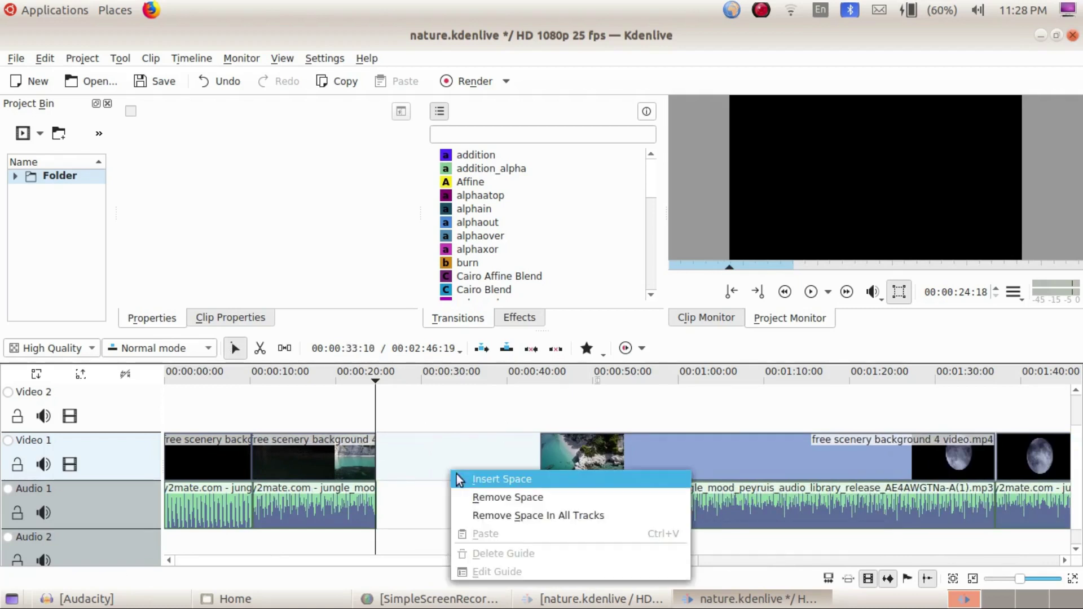
{"action": "left_click", "coordinate": [512, 496]}
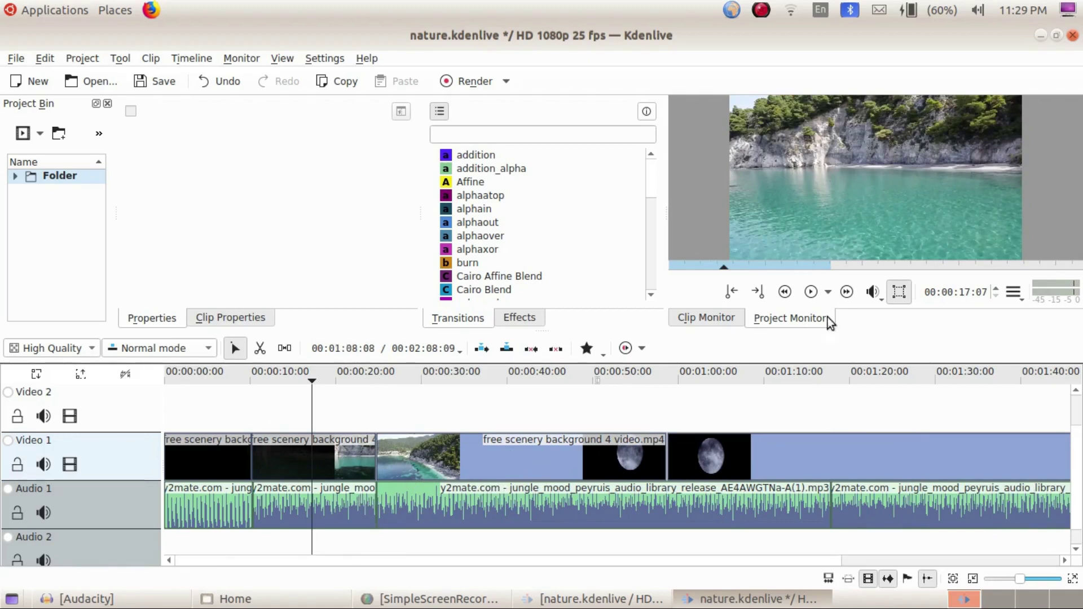
{"action": "left_click", "coordinate": [811, 292]}
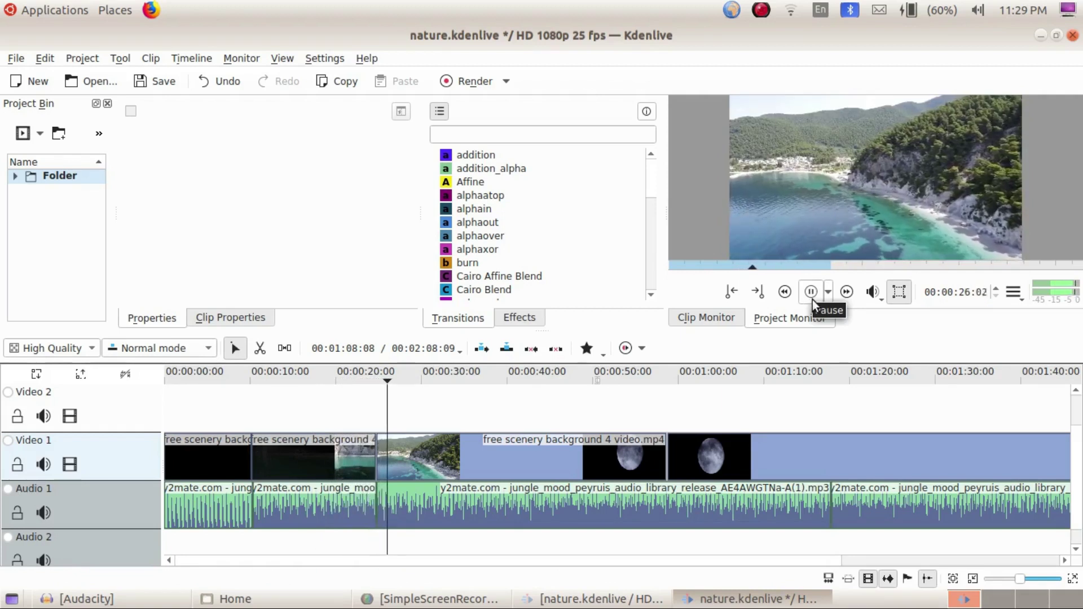
{"action": "left_click", "coordinate": [812, 297]}
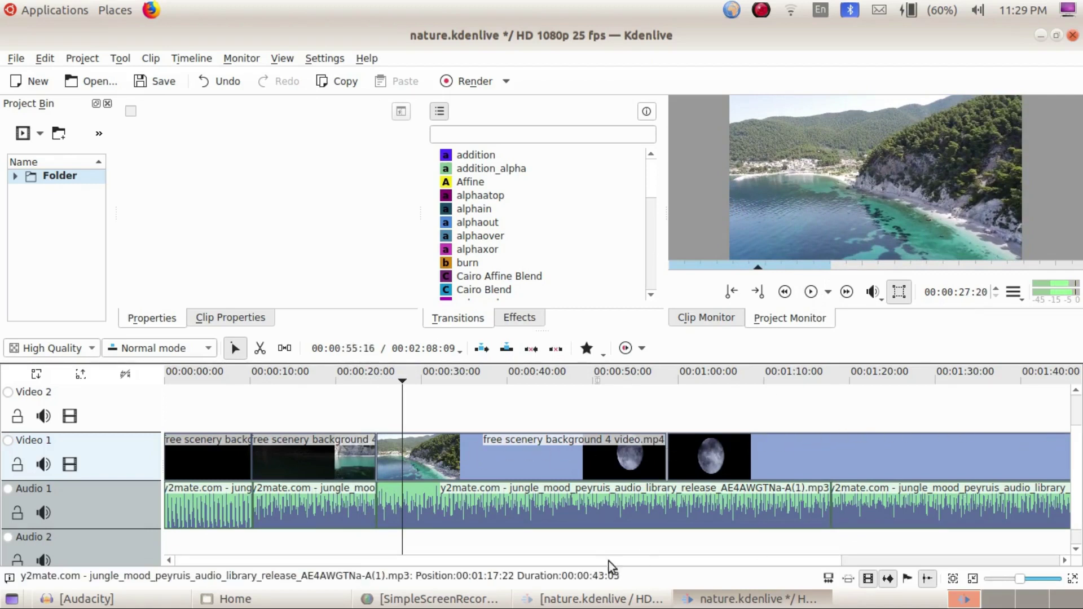
Cut the third clip on both Video 1 and Audio 1 at about 43 seconds.
{"action": "left_click", "coordinate": [259, 348]}
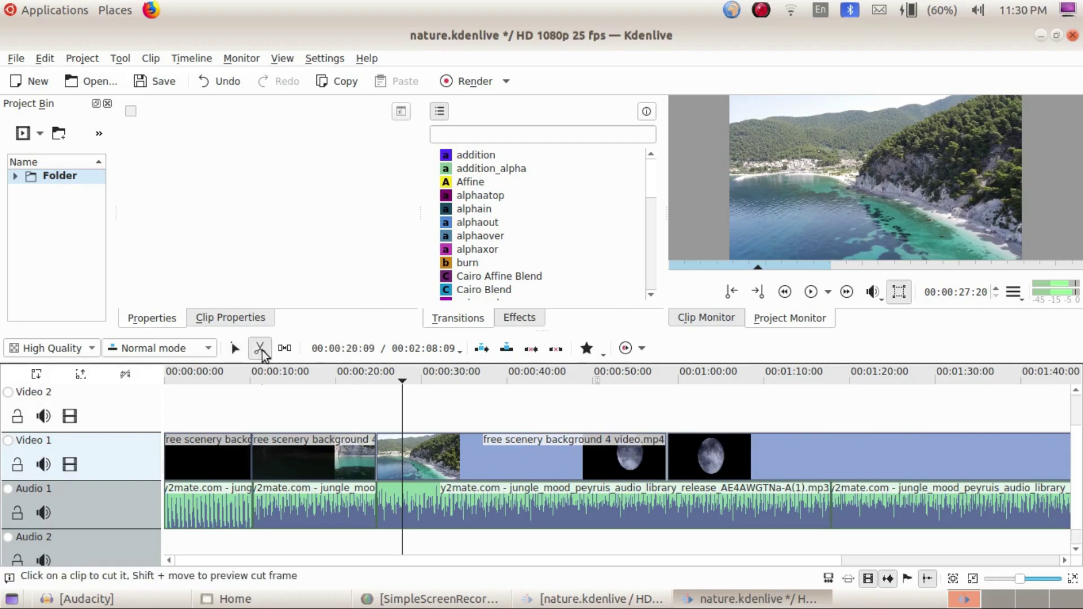
{"action": "left_click", "coordinate": [533, 451]}
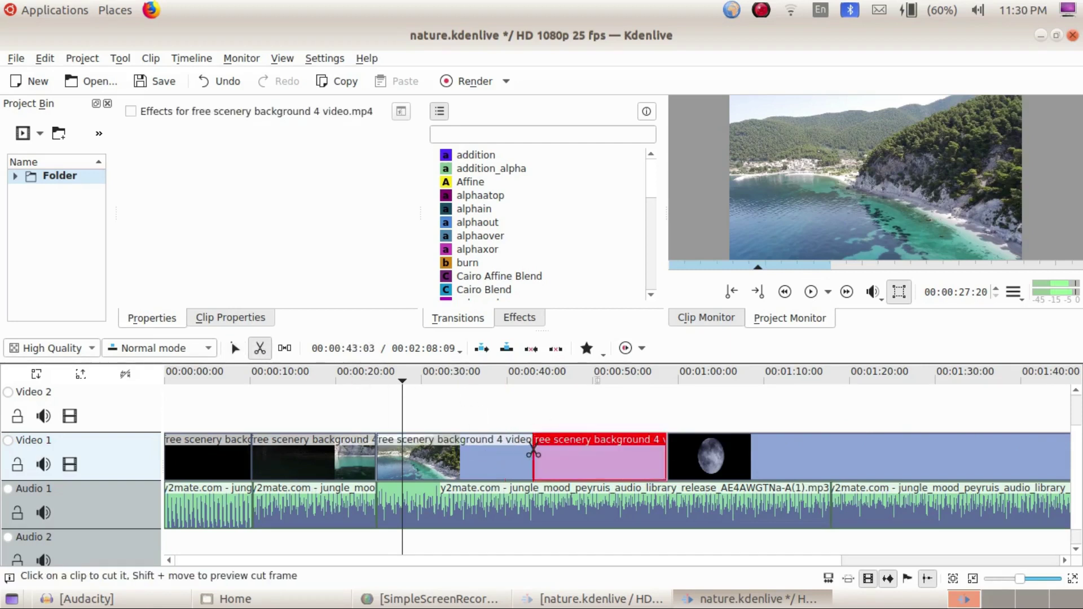
{"action": "key", "text": "s"}
{"action": "left_click", "coordinate": [539, 503]}
Delete the video and audio segments that directly follow the cut at about 43 seconds.
{"action": "left_click", "coordinate": [609, 456]}
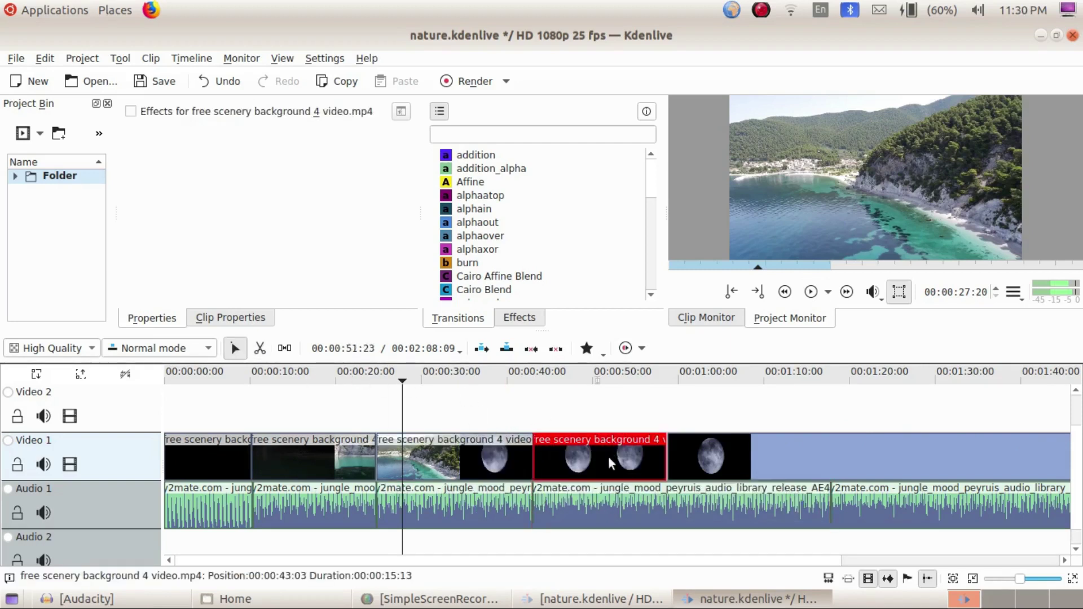
{"action": "key", "text": "Delete"}
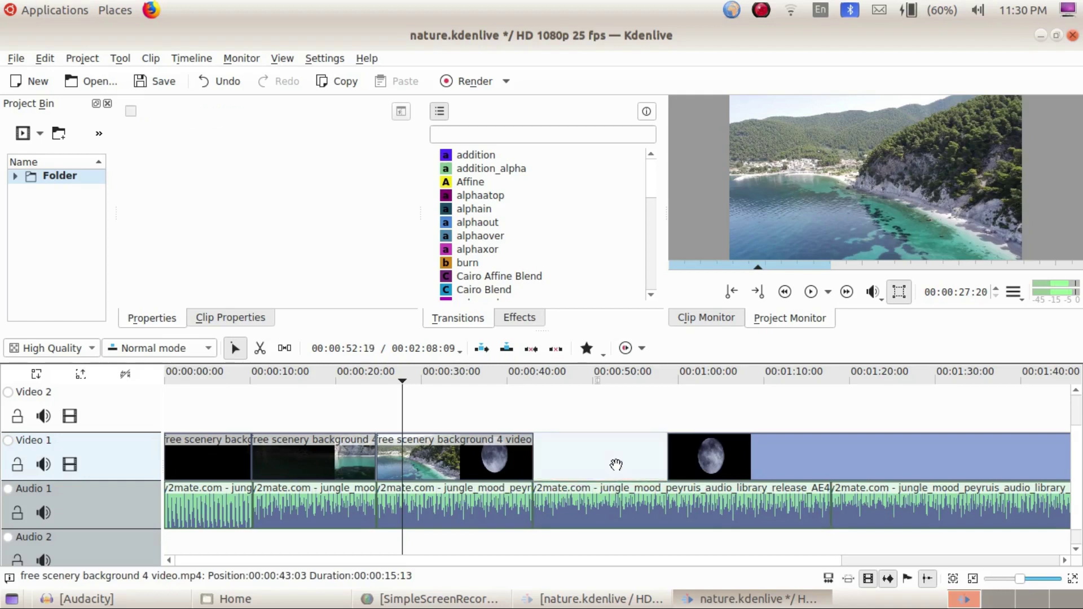
{"action": "left_click", "coordinate": [628, 511]}
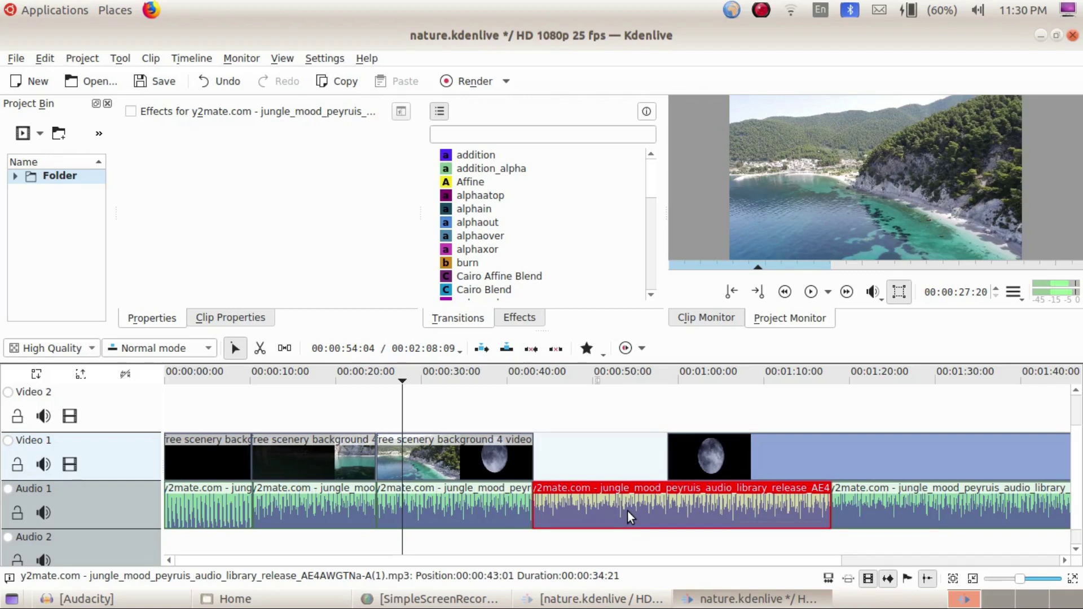
{"action": "key", "text": "Delete"}
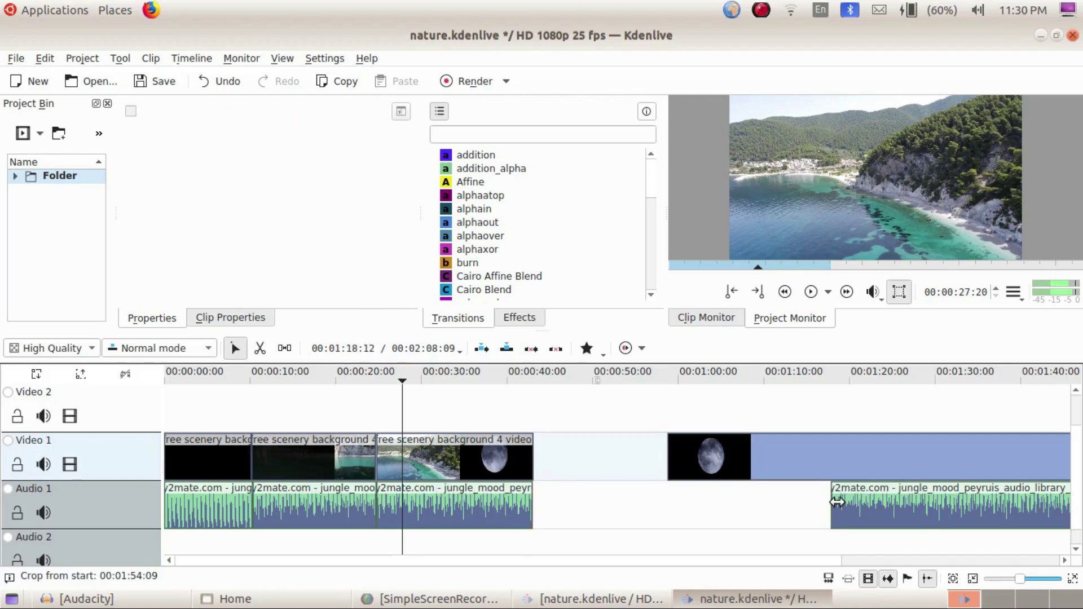
Extend the last audio segment's start back to about 59 seconds, and trim the second video and audio segments to end at about 21 seconds.
{"action": "left_click_drag", "start_coordinate": [836, 502], "coordinate": [672, 516]}
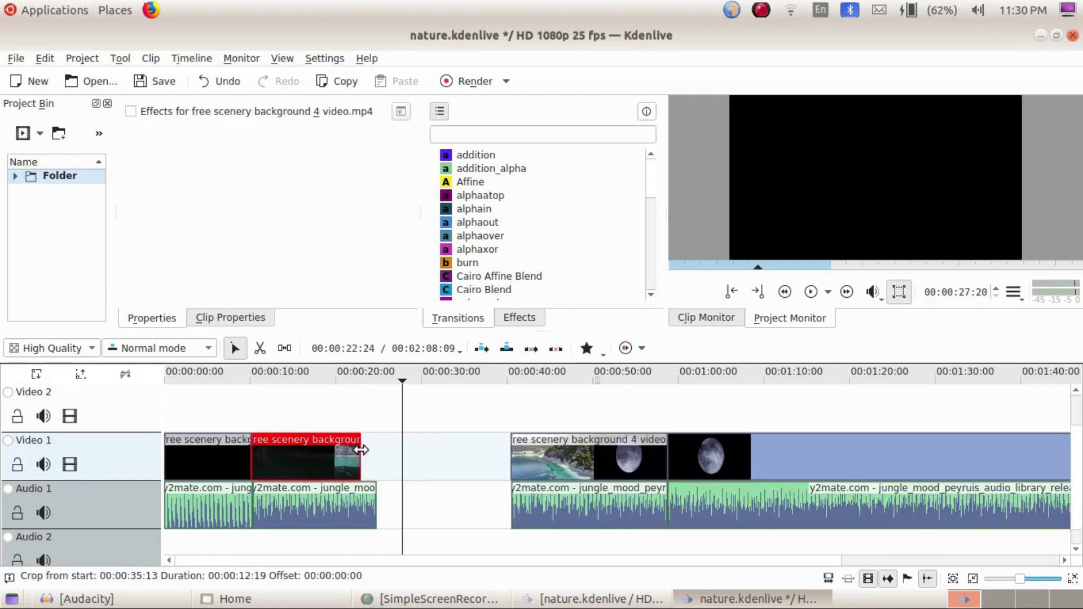
{"action": "left_click_drag", "start_coordinate": [360, 447], "coordinate": [342, 448]}
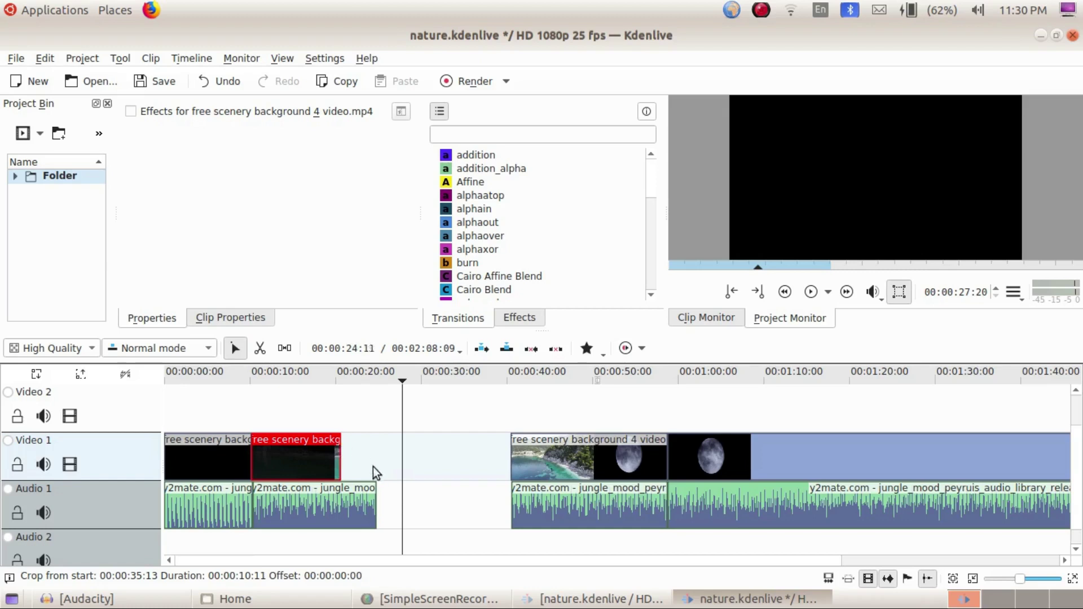
{"action": "left_click", "coordinate": [375, 510]}
{"action": "left_click_drag", "start_coordinate": [375, 504], "coordinate": [345, 498]}
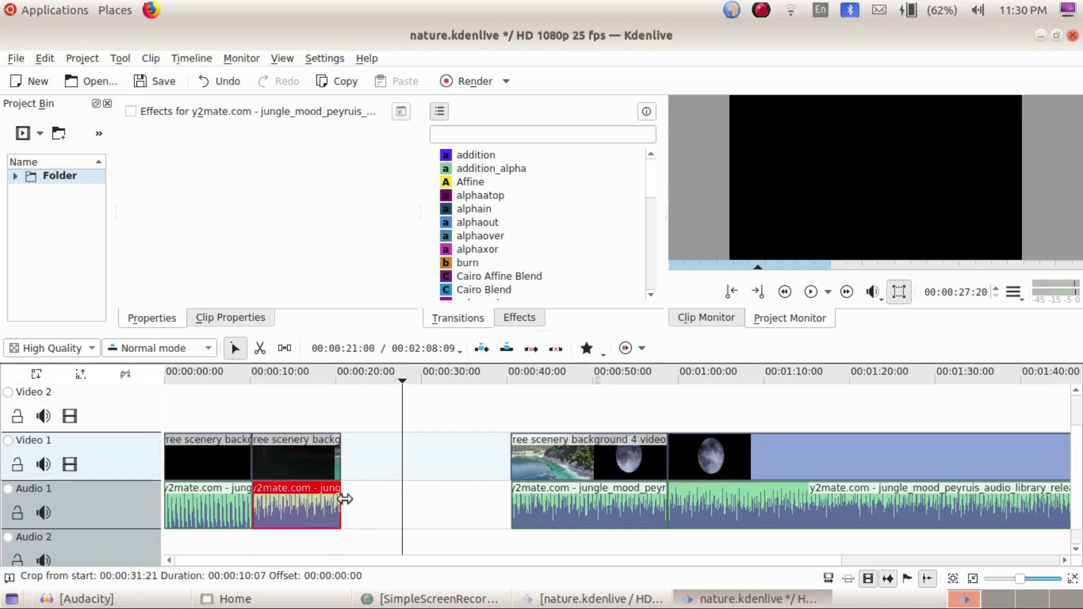
Move the third video and audio segments directly behind the second ones, and trim their ends to about 33 seconds.
{"action": "left_click_drag", "start_coordinate": [583, 459], "coordinate": [413, 459]}
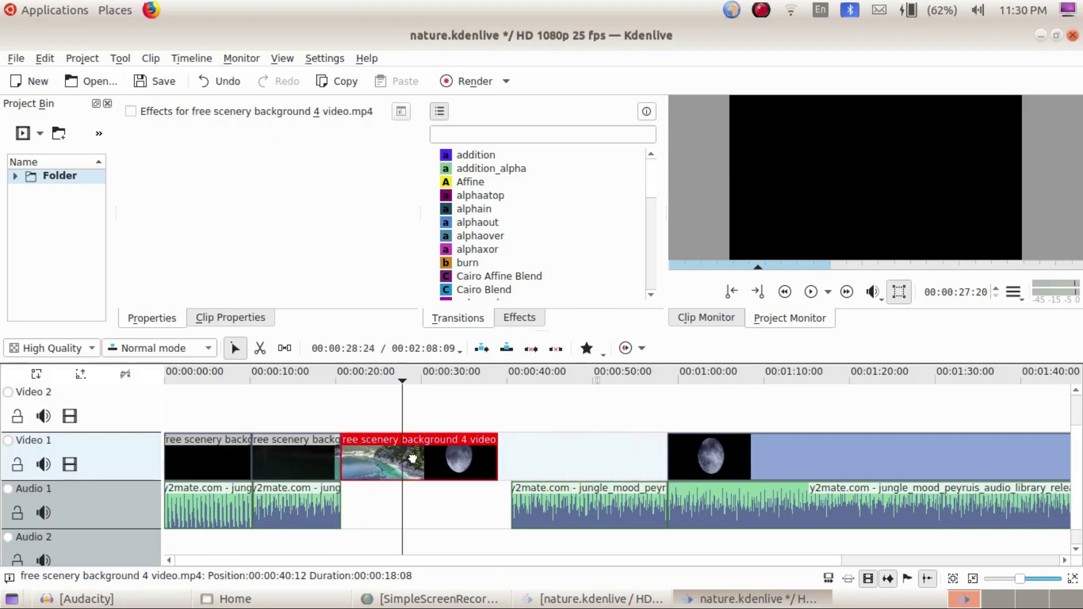
{"action": "left_click_drag", "start_coordinate": [568, 509], "coordinate": [397, 509]}
{"action": "left_click_drag", "start_coordinate": [494, 457], "coordinate": [444, 457]}
{"action": "left_click_drag", "start_coordinate": [497, 503], "coordinate": [445, 499]}
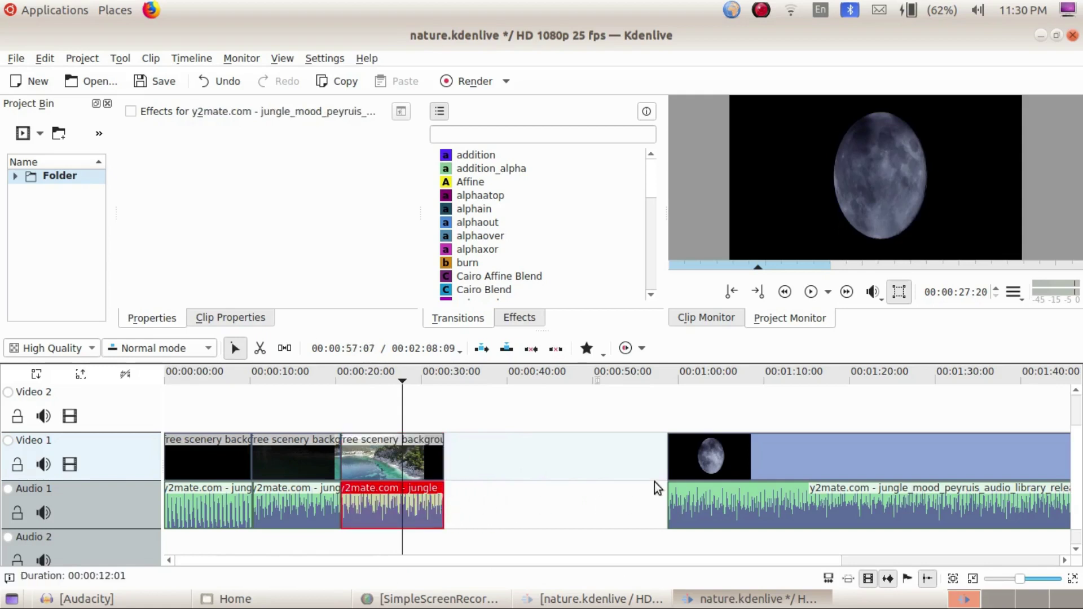
Try closing the gap before the last video and audio clips with the spacer tool, and move them away again.
{"action": "left_click_drag", "start_coordinate": [692, 460], "coordinate": [657, 460]}
{"action": "left_click_drag", "start_coordinate": [924, 500], "coordinate": [887, 498]}
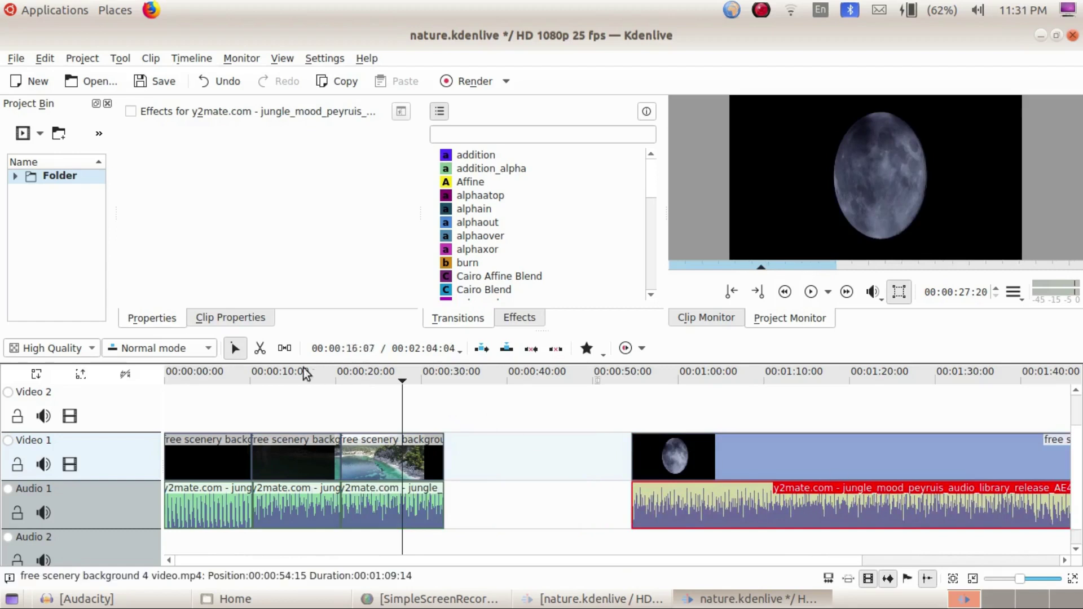
{"action": "left_click", "coordinate": [285, 349]}
{"action": "left_click_drag", "start_coordinate": [638, 466], "coordinate": [441, 460]}
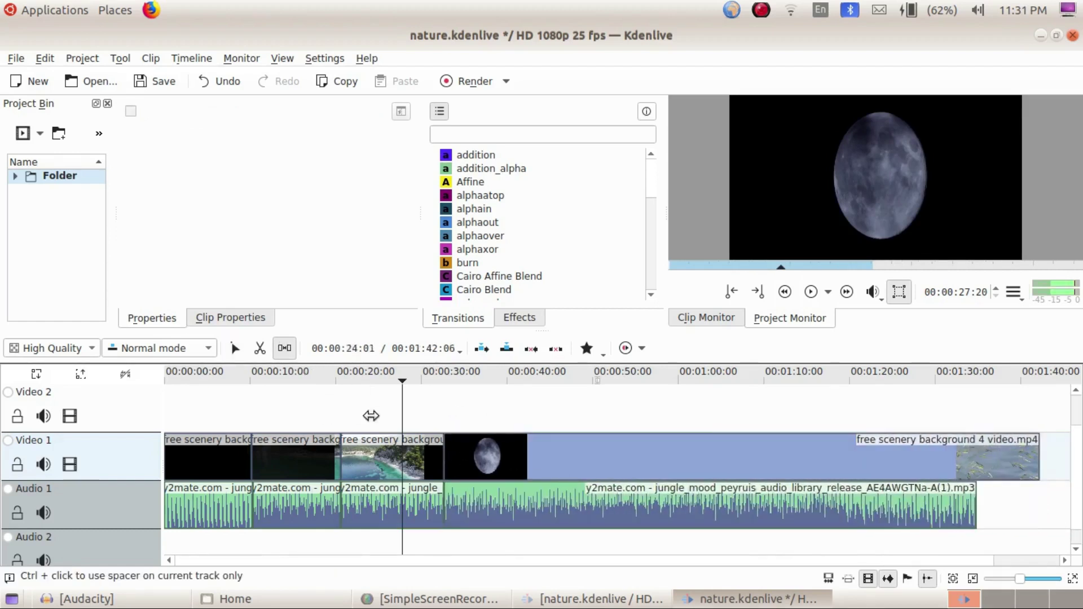
{"action": "left_click_drag", "start_coordinate": [521, 465], "coordinate": [750, 462]}
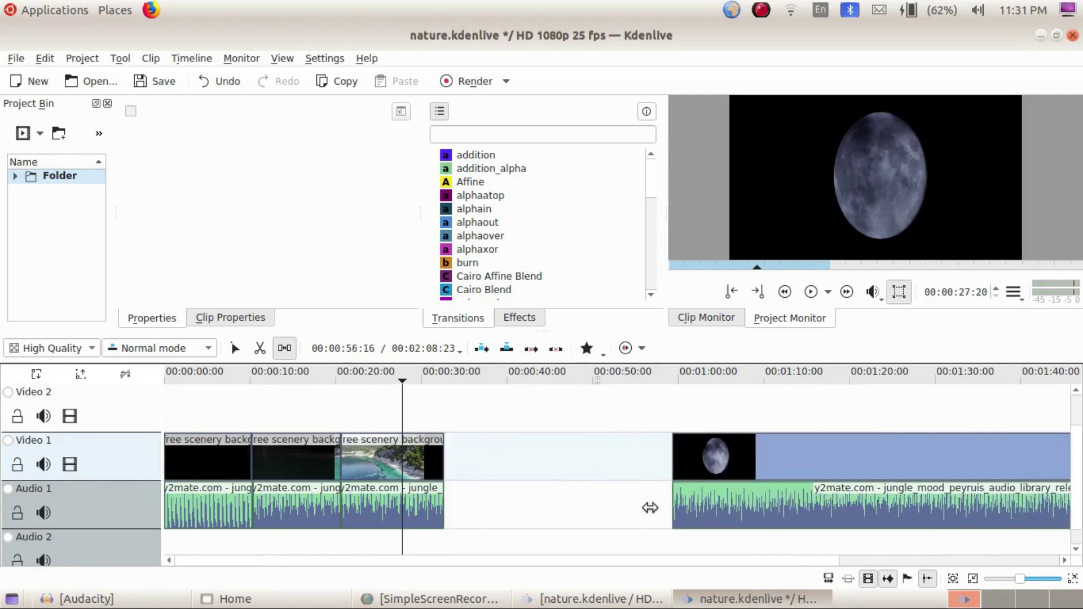
Remove the empty space after the third segments in all tracks.
{"action": "left_click", "coordinate": [235, 349]}
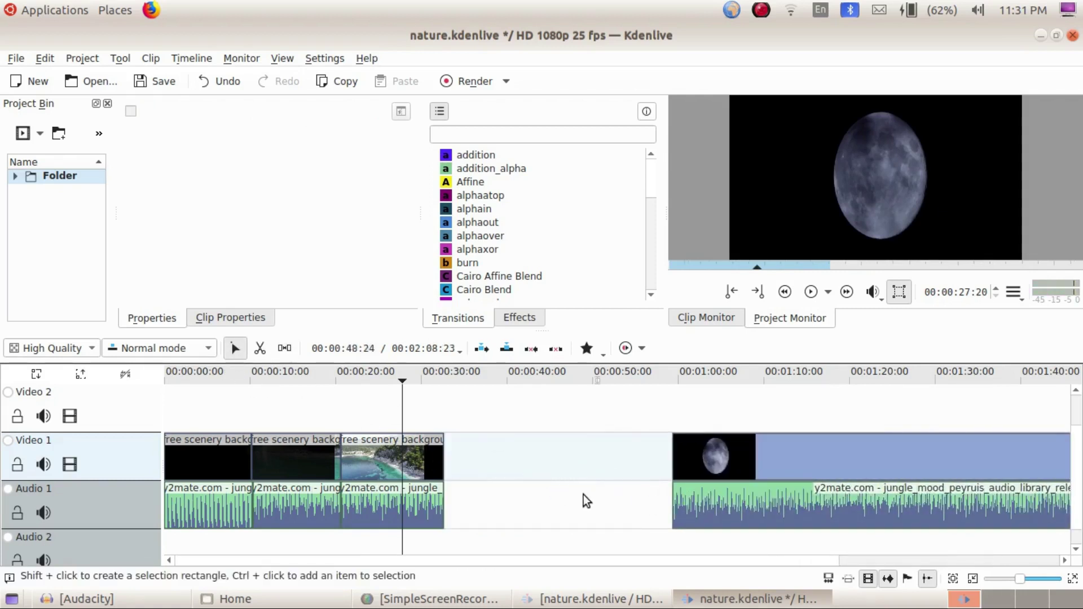
{"action": "right_click", "coordinate": [562, 483]}
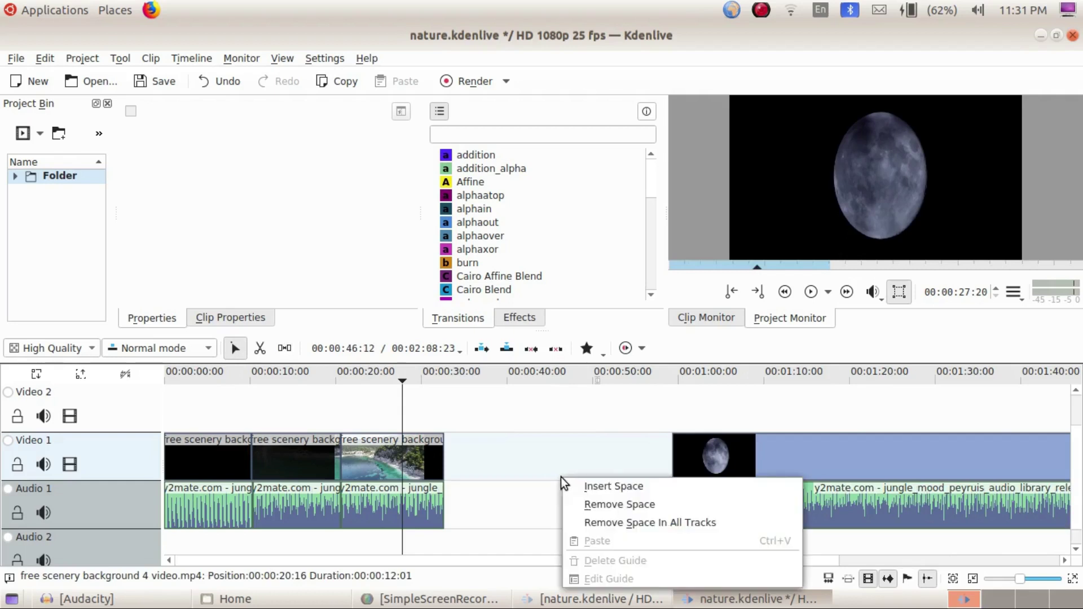
{"action": "left_click", "coordinate": [673, 527]}
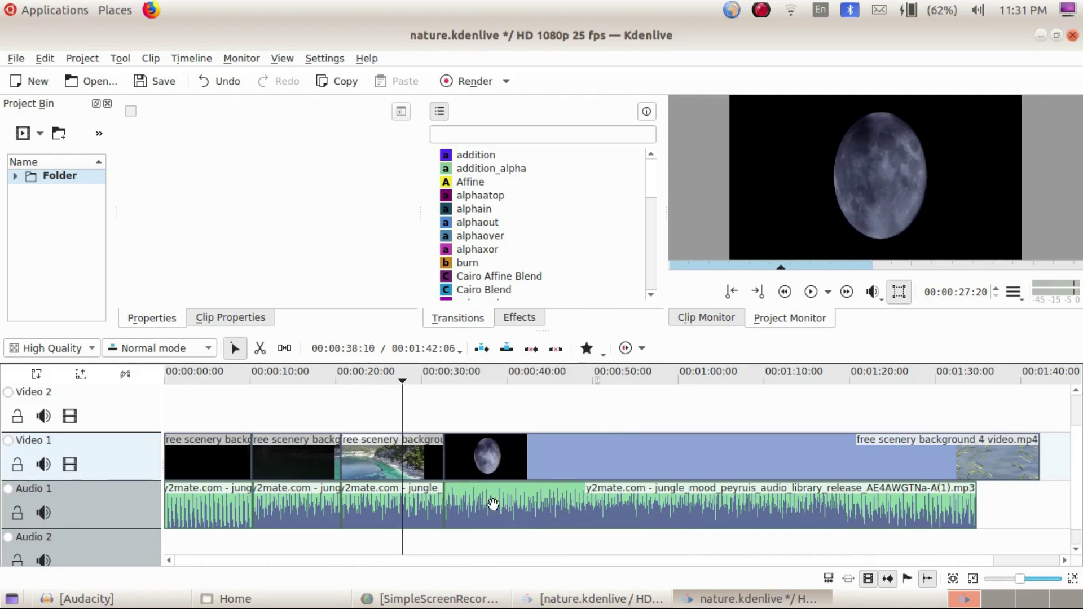
Cut the last clips on Video 1 and Audio 1 at about 42 seconds and delete everything after the cut.
{"action": "left_click", "coordinate": [259, 356]}
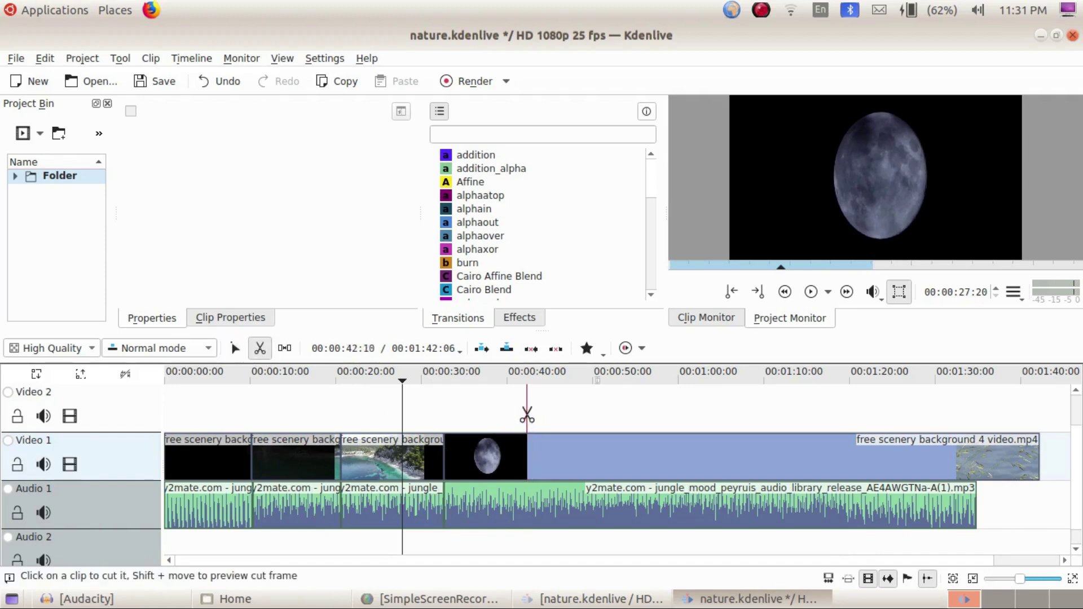
{"action": "left_click", "coordinate": [527, 454]}
{"action": "key", "text": "s"}
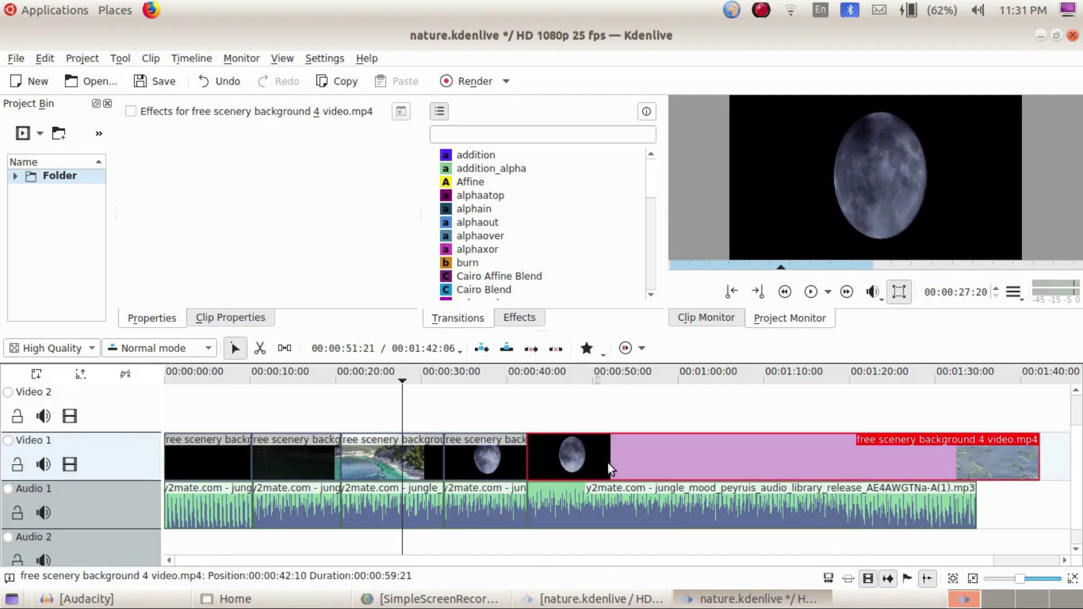
{"action": "key", "text": "Delete"}
{"action": "left_click", "coordinate": [625, 507]}
{"action": "key", "text": "Delete"}
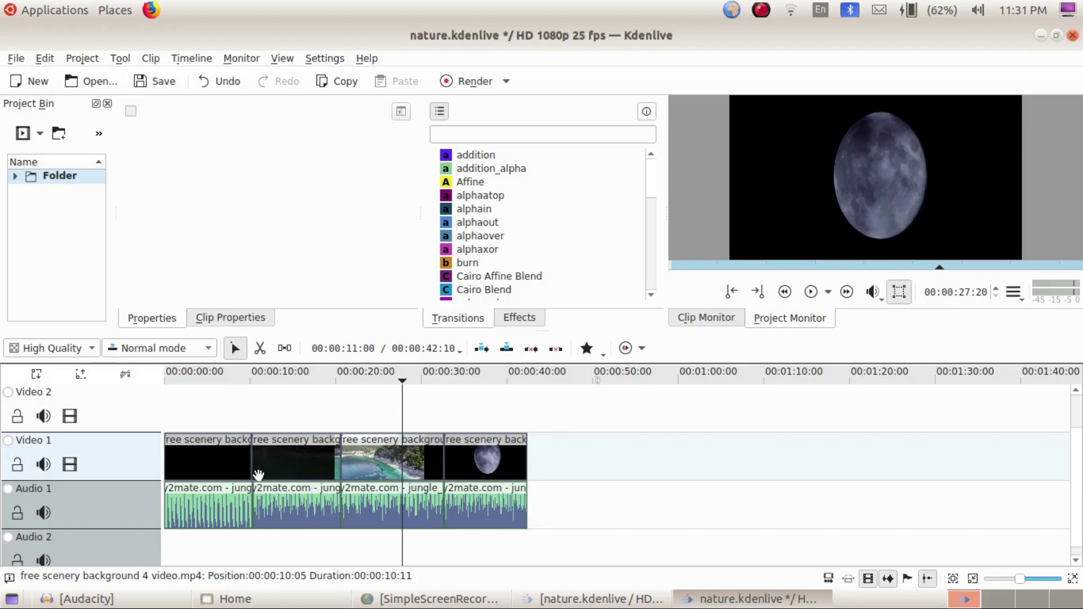
Play the trimmed timeline from the start and check the joins at about 10 and 21 seconds and the ending.
{"action": "key", "text": "Home"}
{"action": "key", "text": "space"}
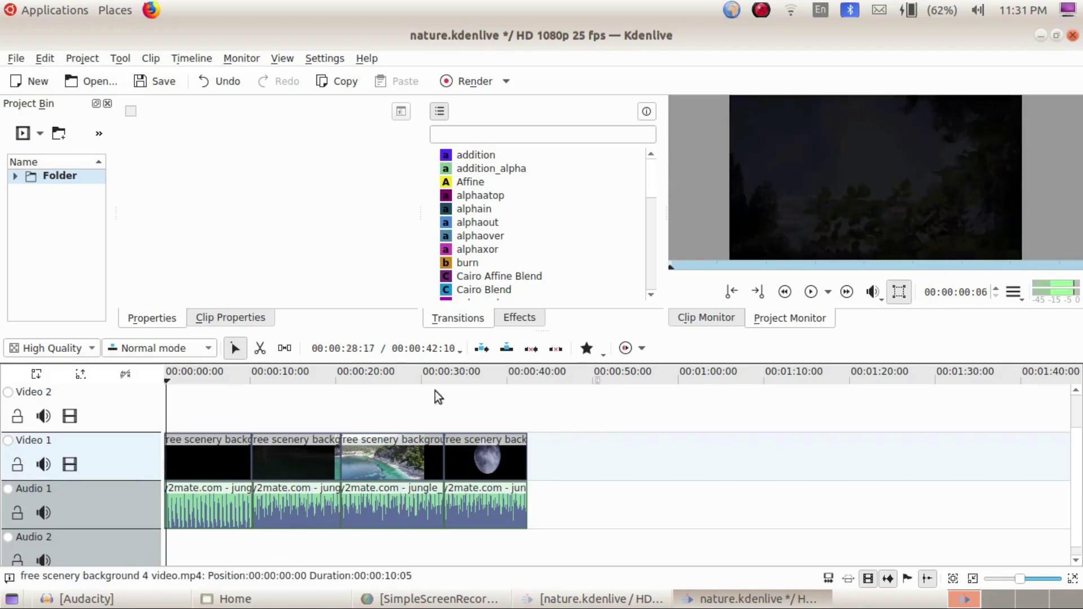
{"action": "left_click", "coordinate": [812, 293]}
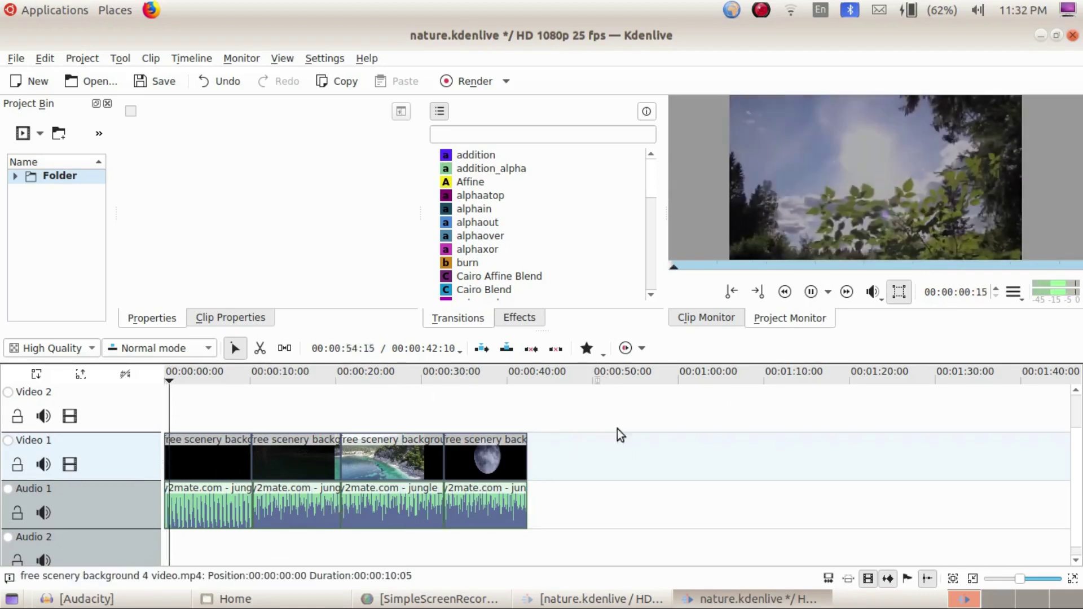
{"action": "left_click", "coordinate": [229, 408]}
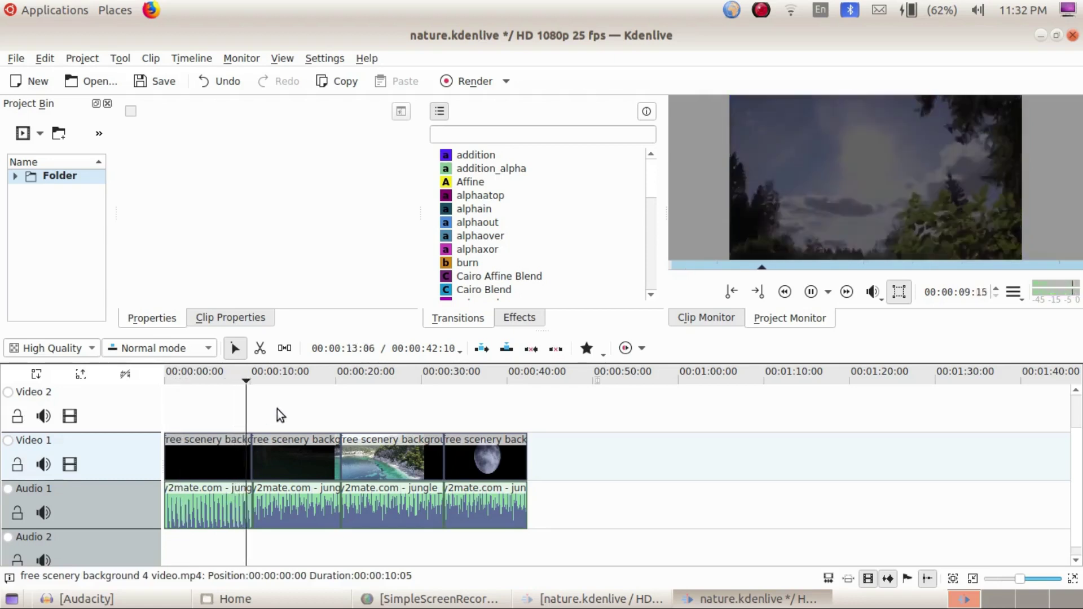
{"action": "left_click", "coordinate": [338, 406]}
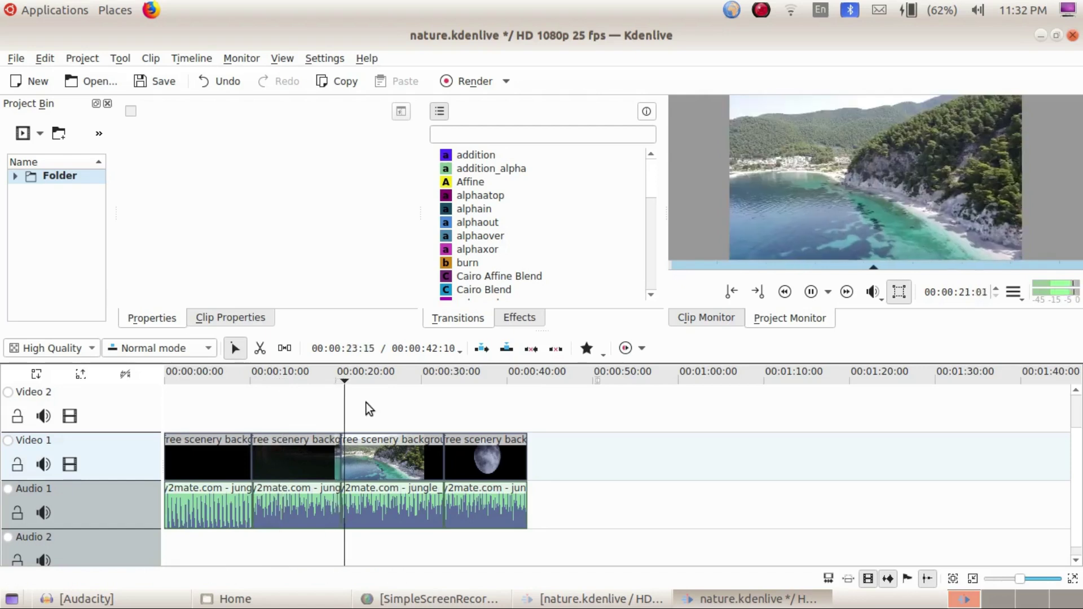
{"action": "left_click", "coordinate": [514, 376]}
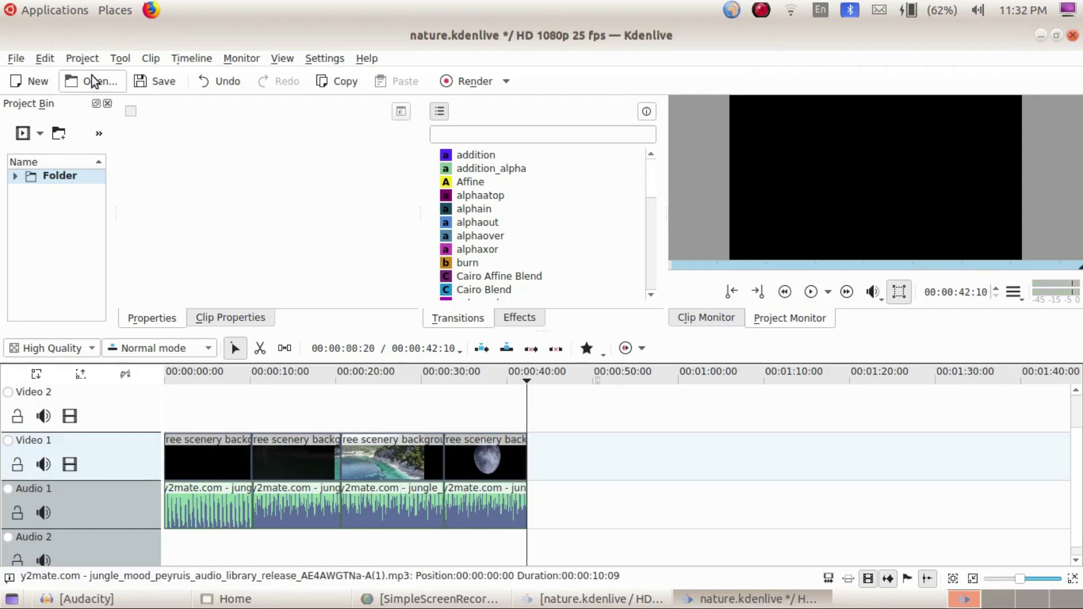
Start a new title clip for the project.
{"action": "left_click", "coordinate": [80, 59]}
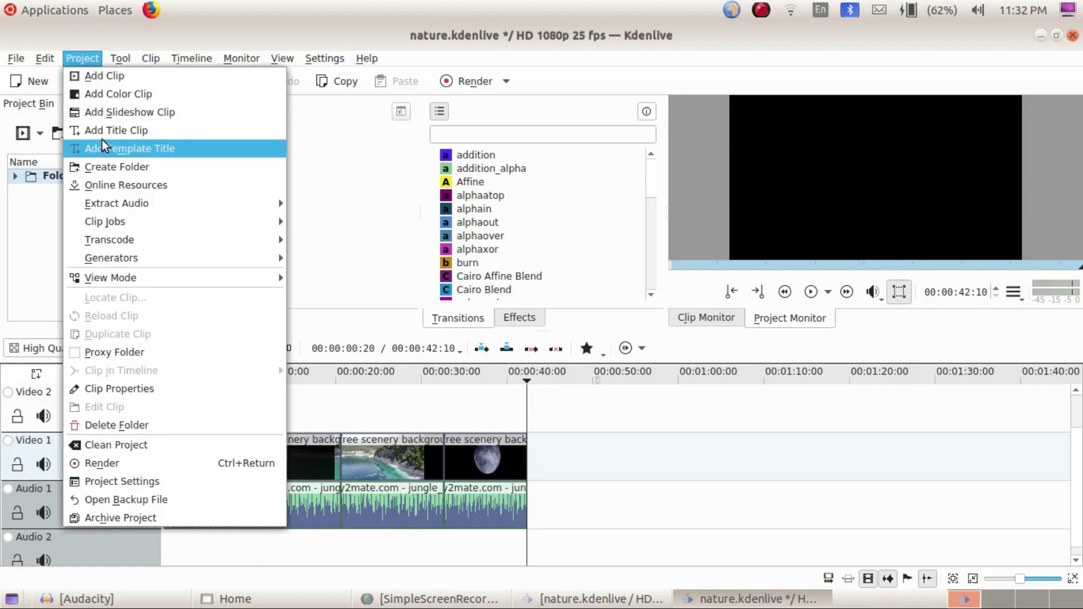
{"action": "left_click", "coordinate": [134, 129]}
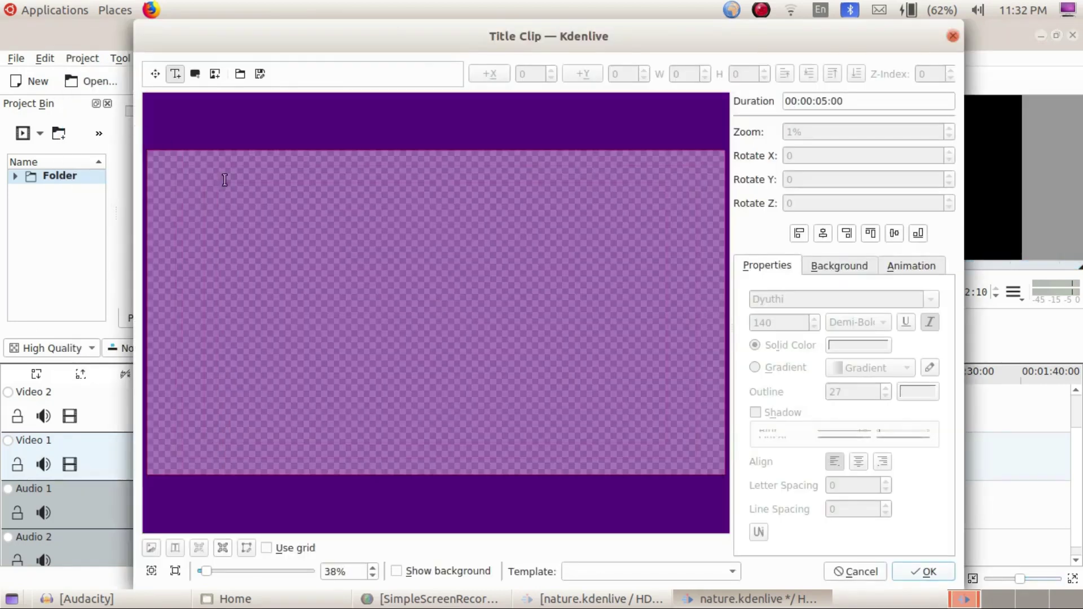
{"action": "mouse_move", "coordinate": [392, 34]}
{"action": "left_mouse_down"}
{"action": "mouse_move", "coordinate": [563, 34]}
{"action": "mouse_move", "coordinate": [396, 34]}
{"action": "left_mouse_up"}
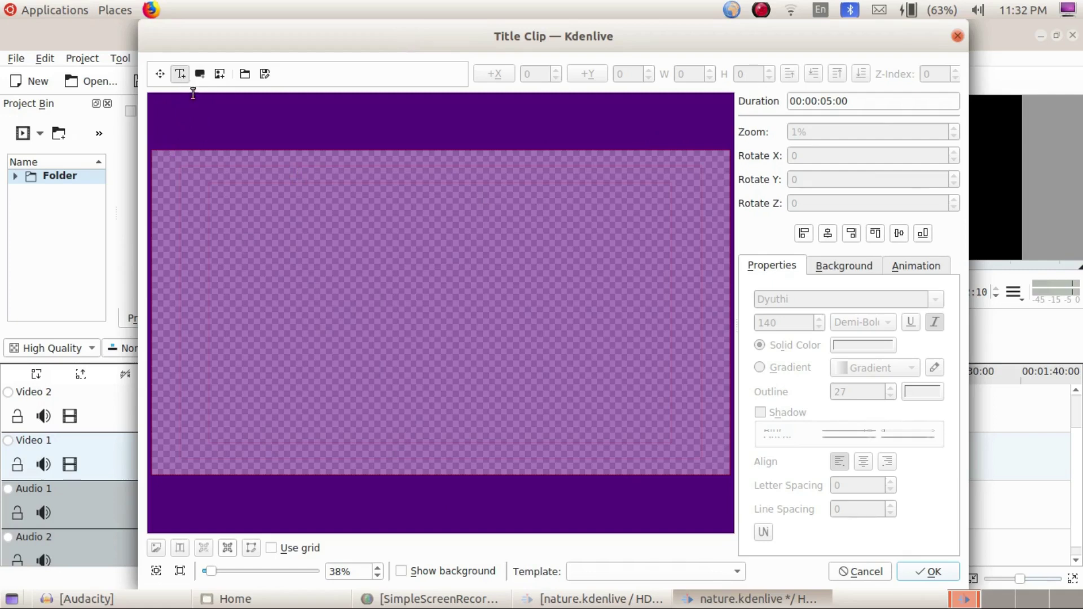
{"action": "left_click", "coordinate": [315, 261]}
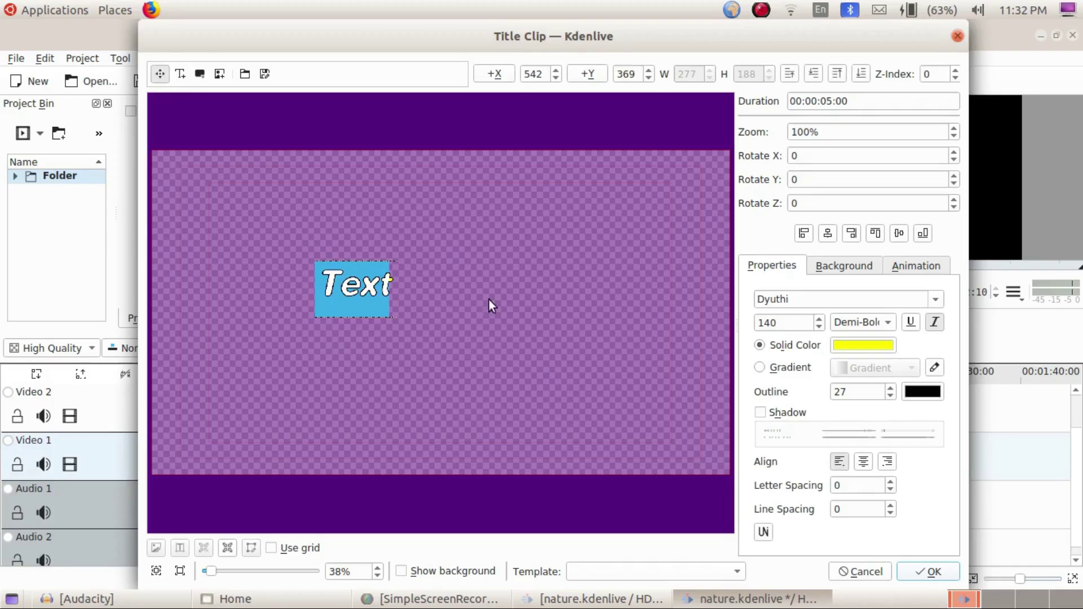
{"action": "type", "text": "g"}
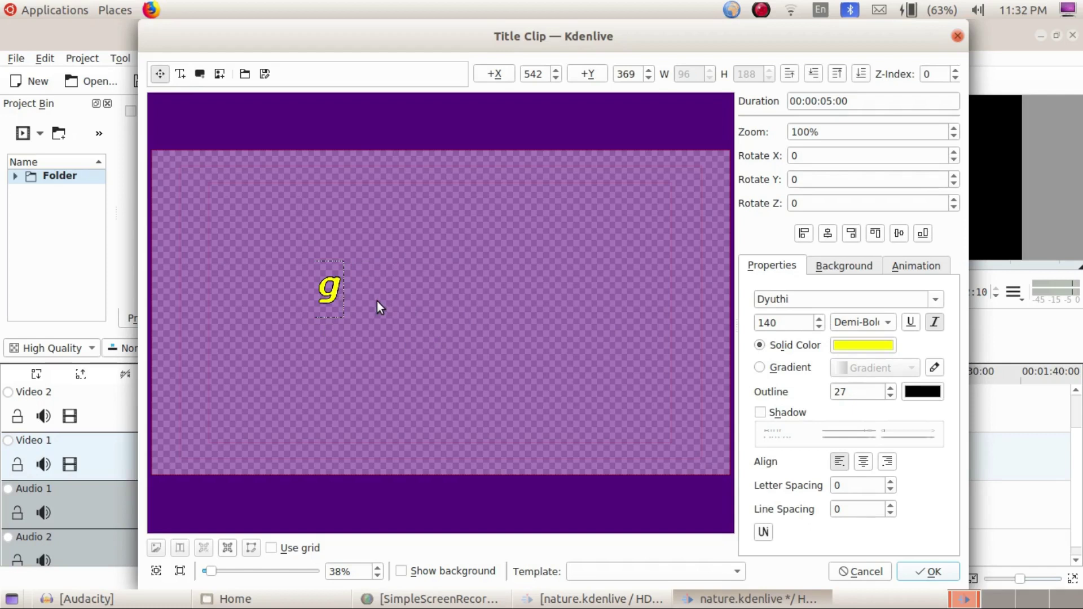
{"action": "key", "text": "BackSpace"}
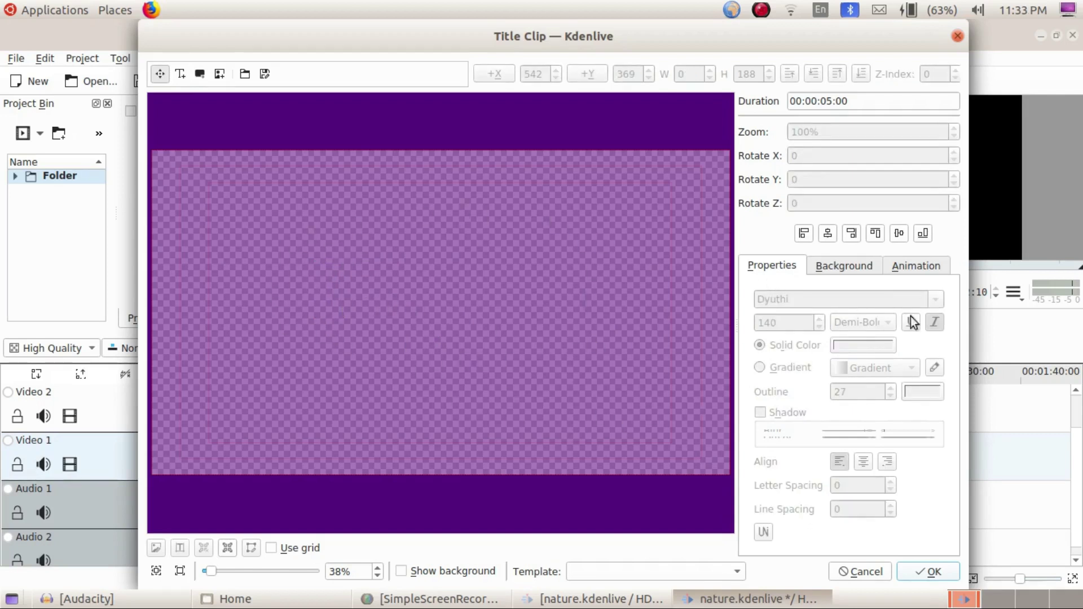
Place a text item in the title frame reading "Beauty of Nature", with each word on its own line.
{"action": "left_click", "coordinate": [181, 76]}
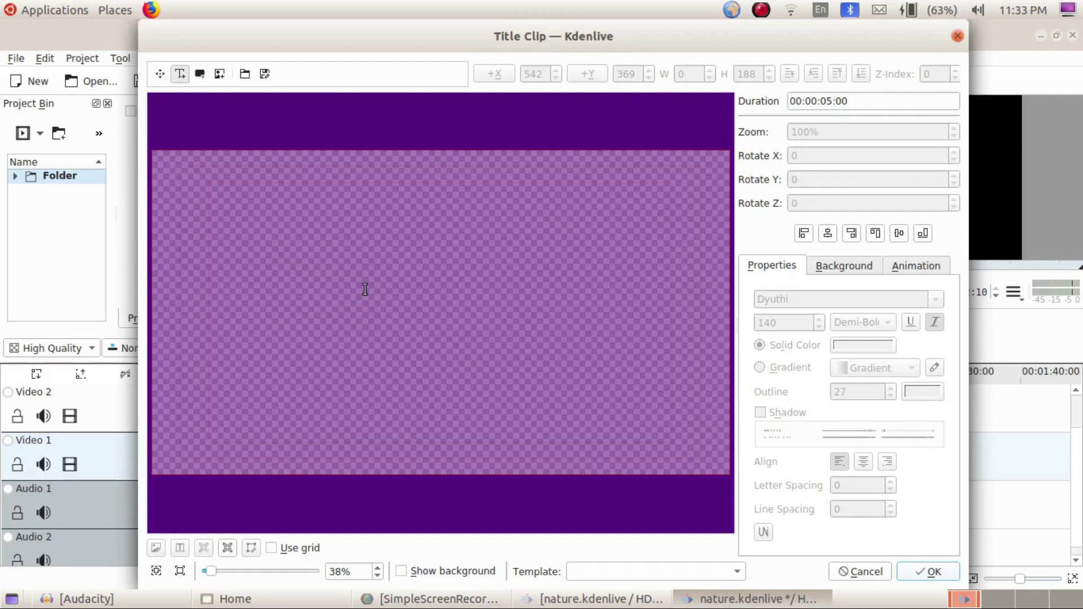
{"action": "left_click", "coordinate": [361, 314]}
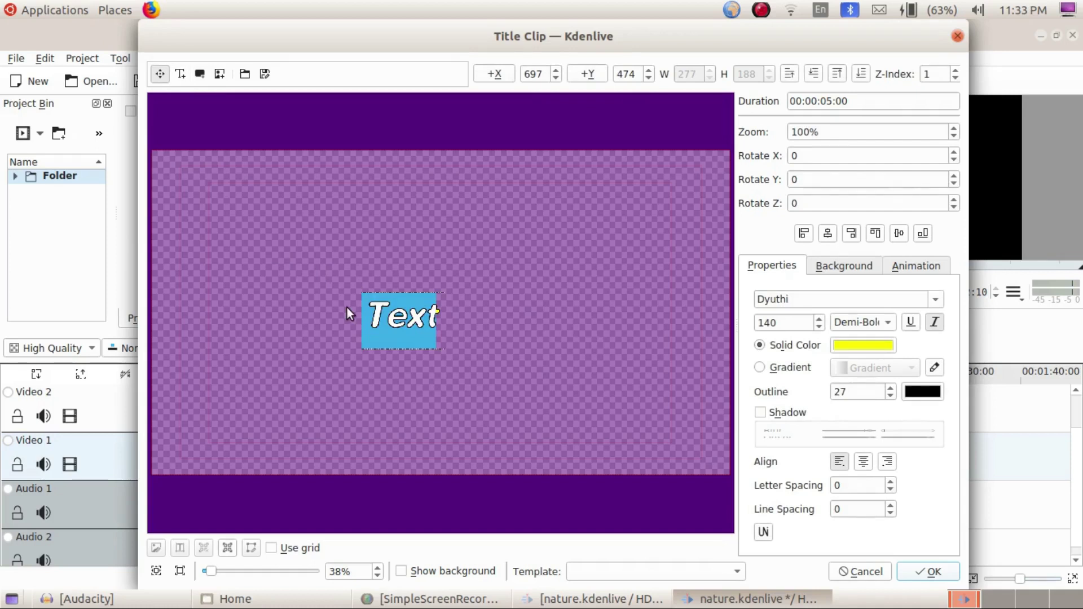
{"action": "type", "text": "Beauty of Nature"}
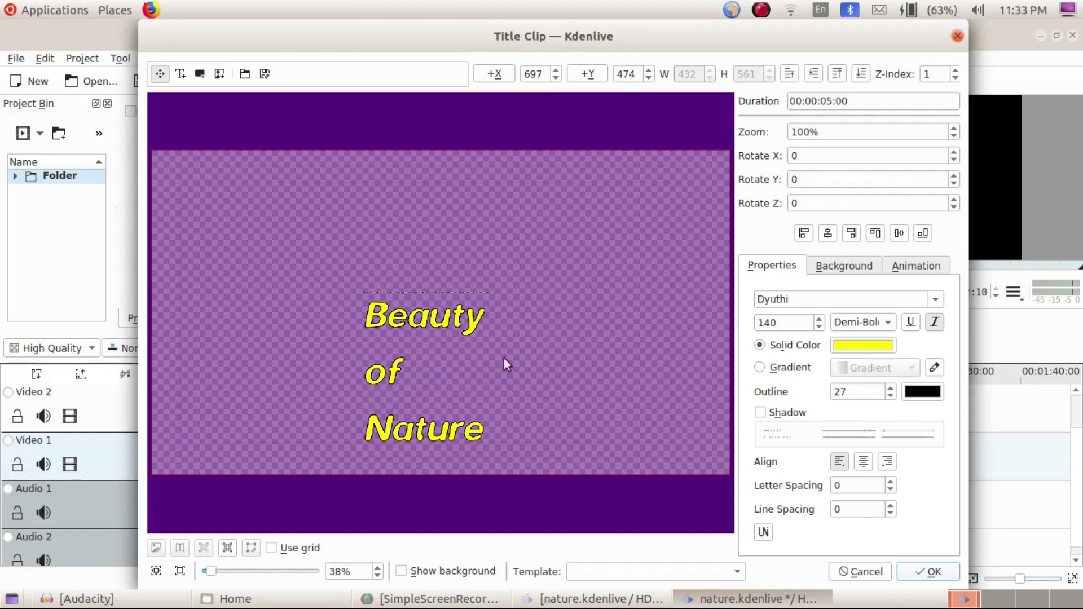
Set the title text's solid colour to dark blue (#00007f).
{"action": "left_click", "coordinate": [862, 346]}
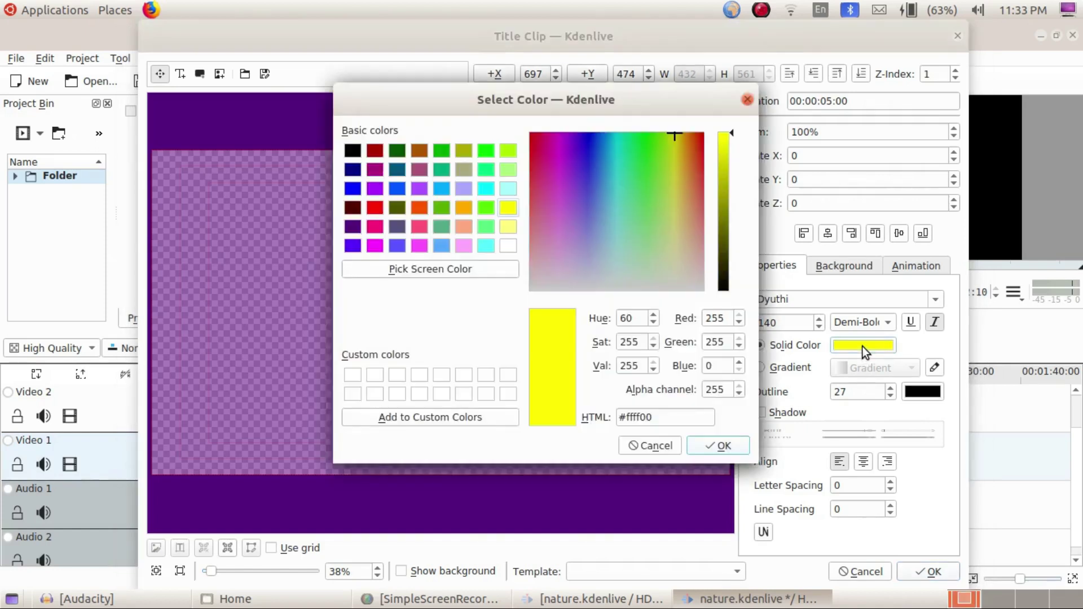
{"action": "left_click", "coordinate": [353, 169]}
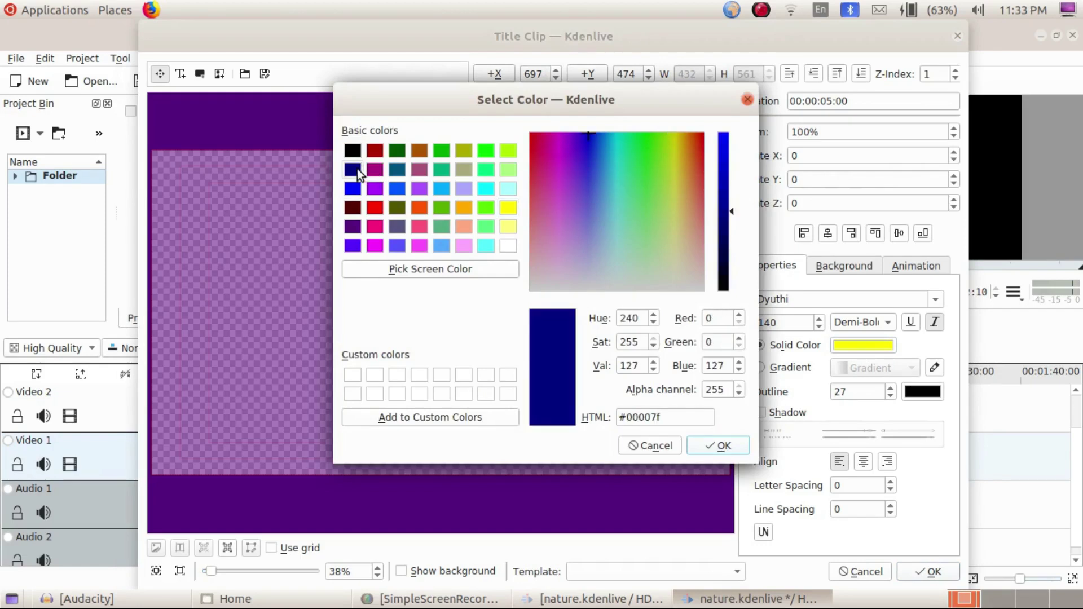
{"action": "left_click", "coordinate": [720, 446]}
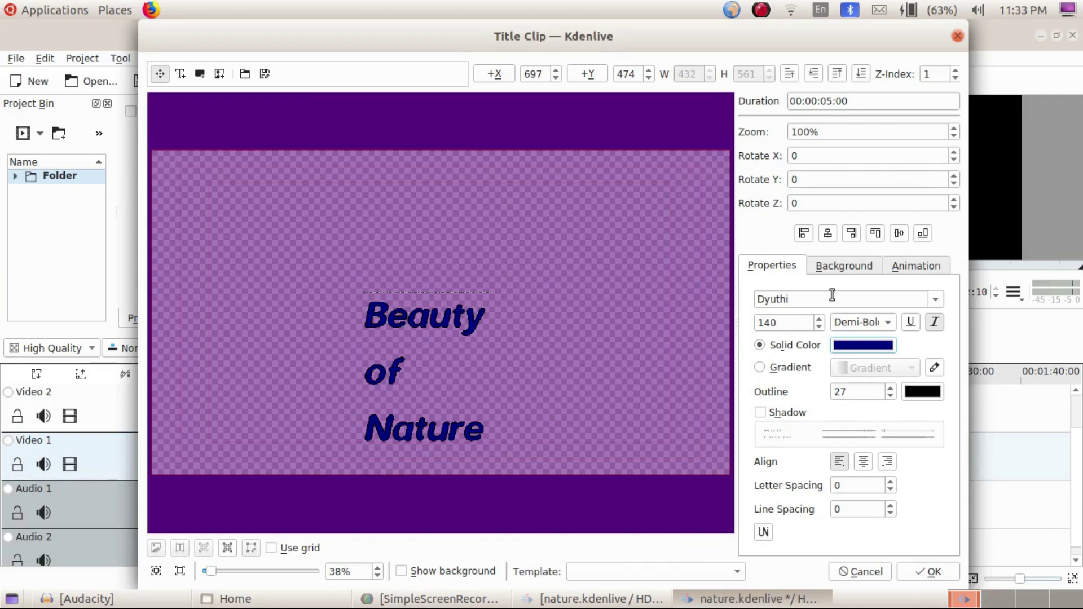
Give the title a light cyan background with an opacity of 181, and centre-align its text.
{"action": "left_click", "coordinate": [845, 266]}
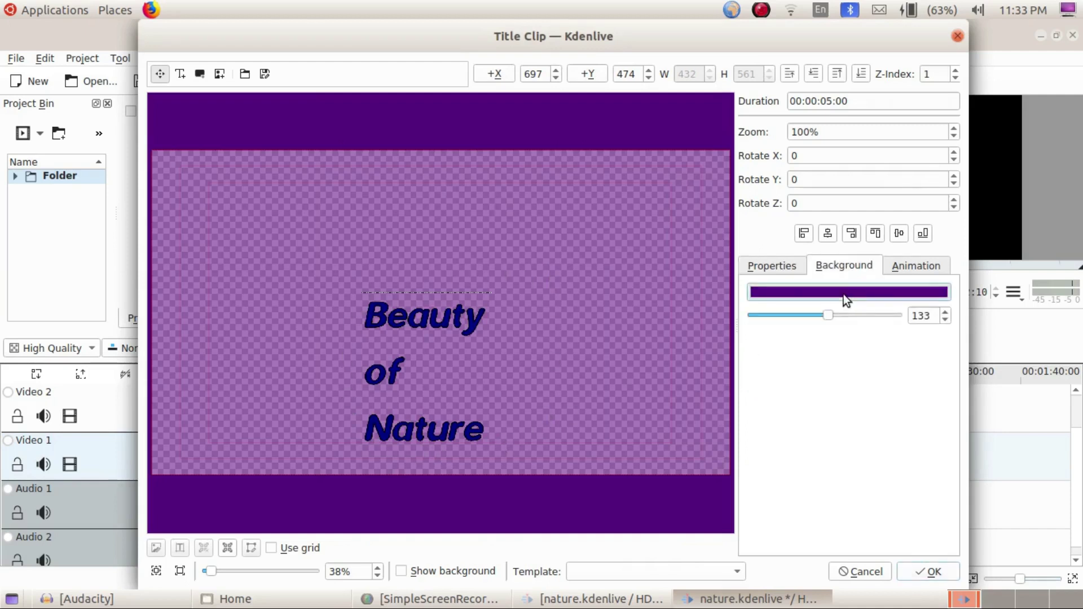
{"action": "left_click", "coordinate": [843, 293]}
{"action": "left_click", "coordinate": [396, 163]}
{"action": "left_click", "coordinate": [720, 433]}
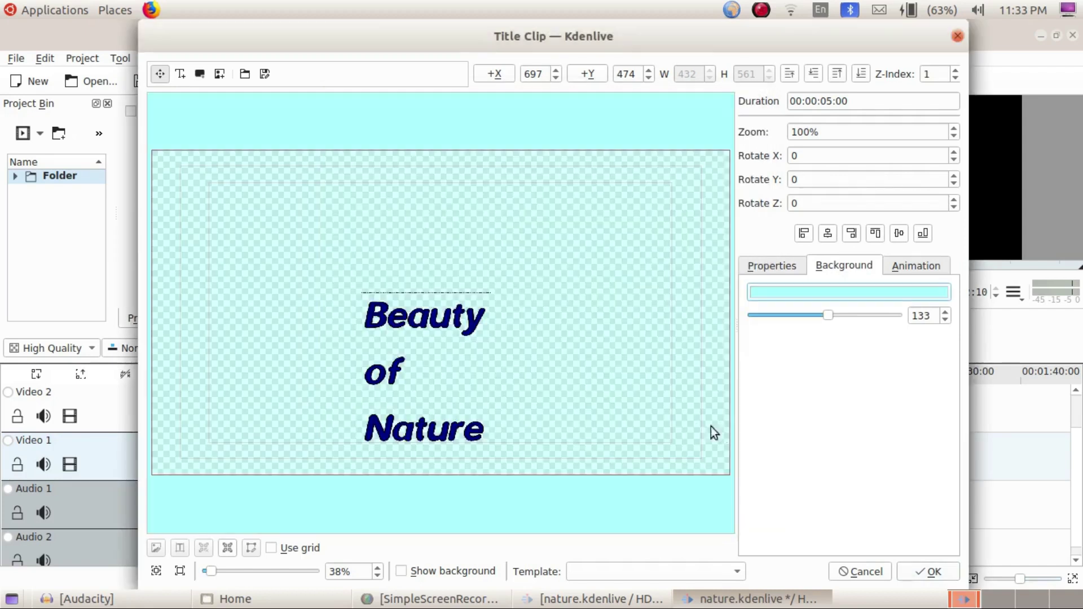
{"action": "left_click_drag", "start_coordinate": [828, 315], "coordinate": [768, 317]}
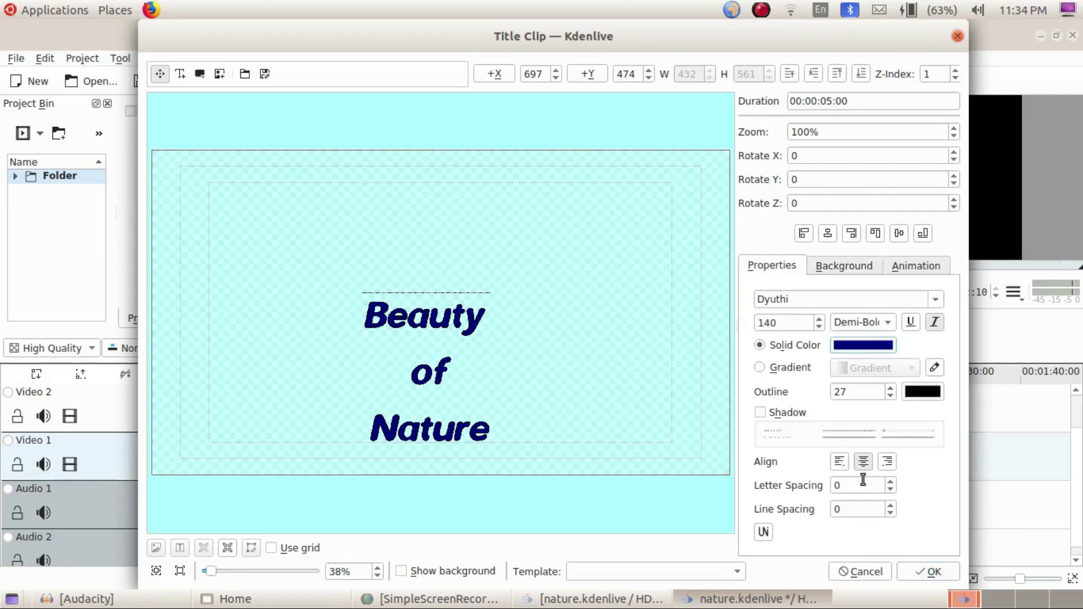
{"action": "left_click", "coordinate": [844, 265]}
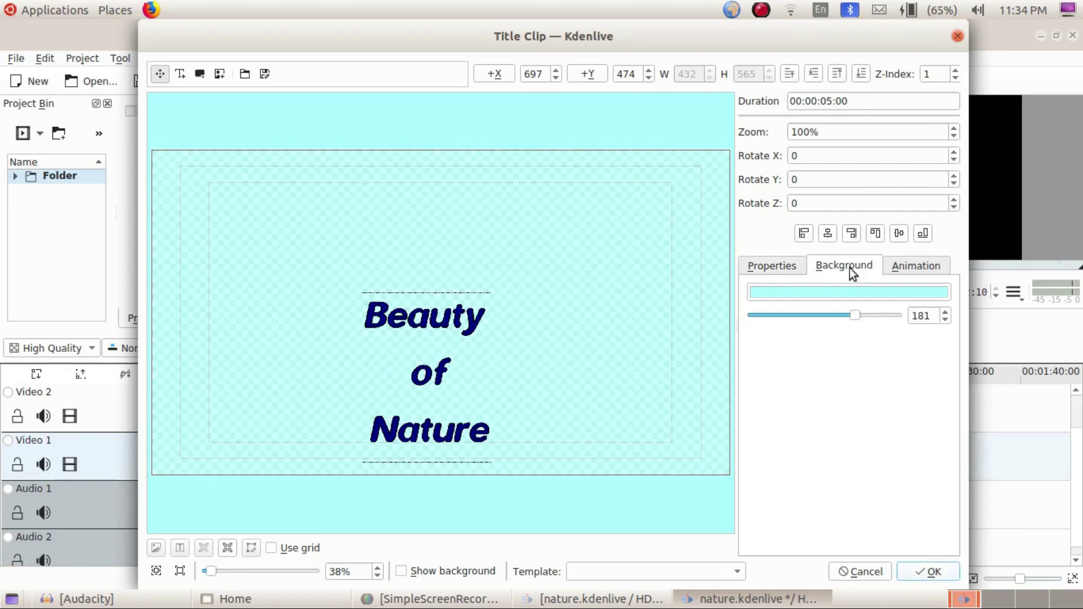
Change the title's background colour to muted magenta (#aa557f).
{"action": "left_click", "coordinate": [845, 295]}
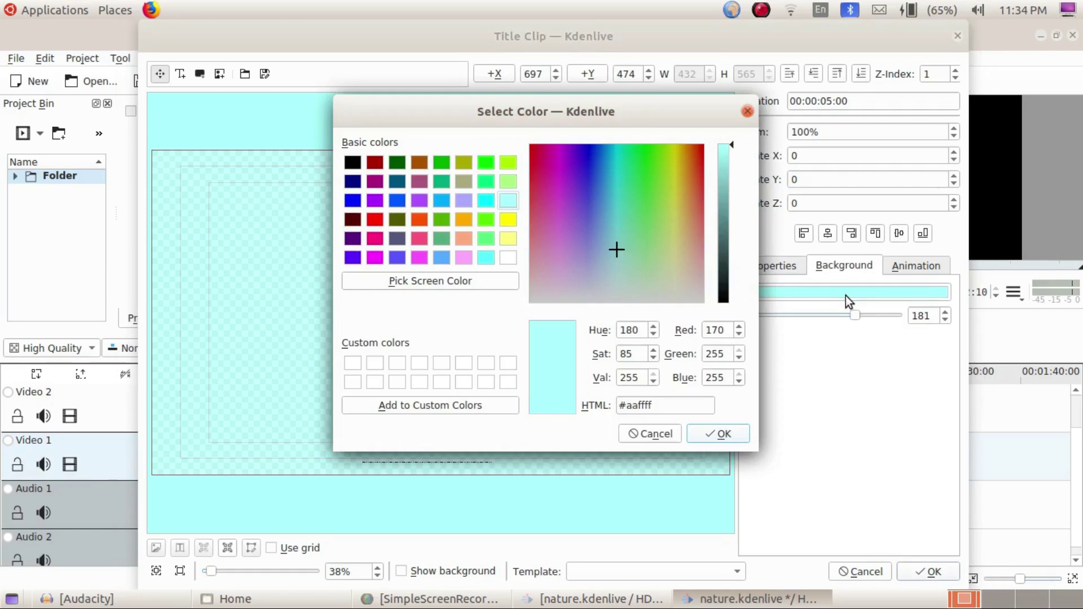
{"action": "left_click", "coordinate": [420, 185]}
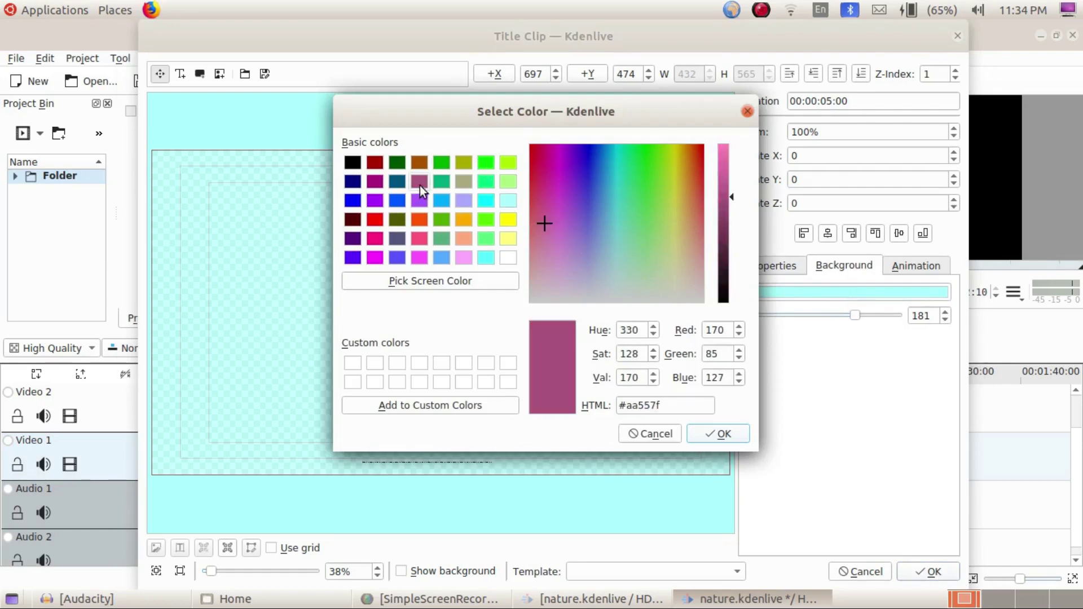
{"action": "left_click", "coordinate": [726, 436]}
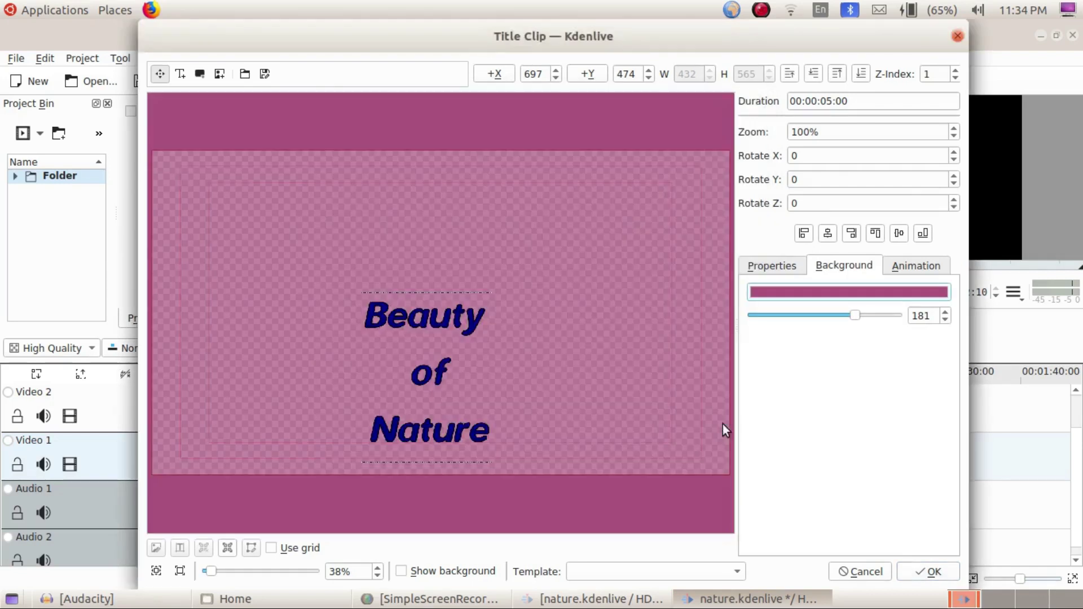
Set the title animation's start frame to 50% size and position it at about X 1113, Y 152.
{"action": "left_click", "coordinate": [916, 268]}
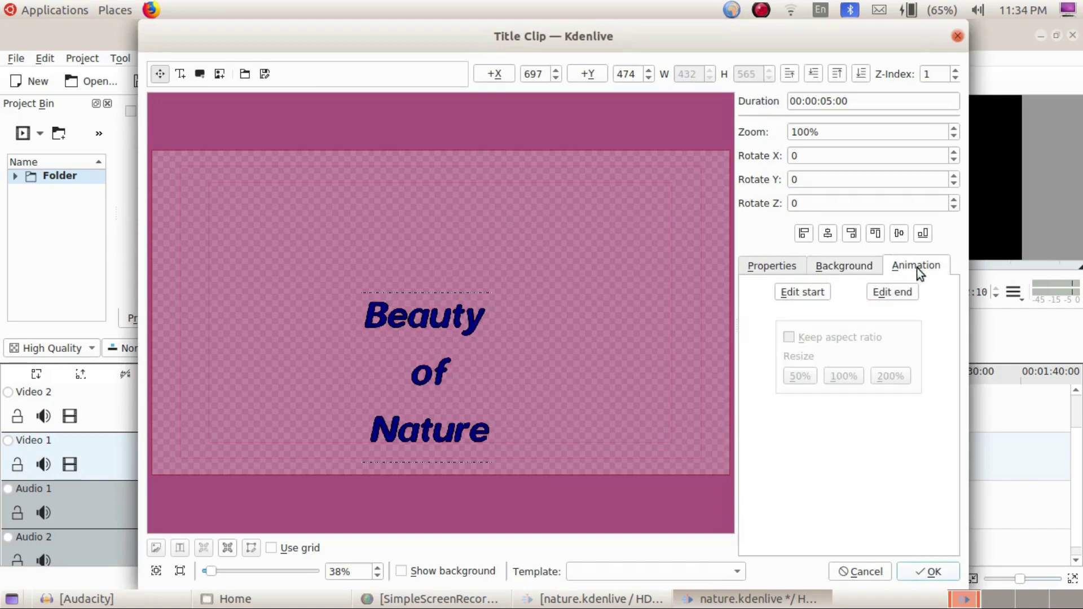
{"action": "left_click", "coordinate": [802, 292]}
{"action": "left_click_drag", "start_coordinate": [204, 175], "coordinate": [605, 351]}
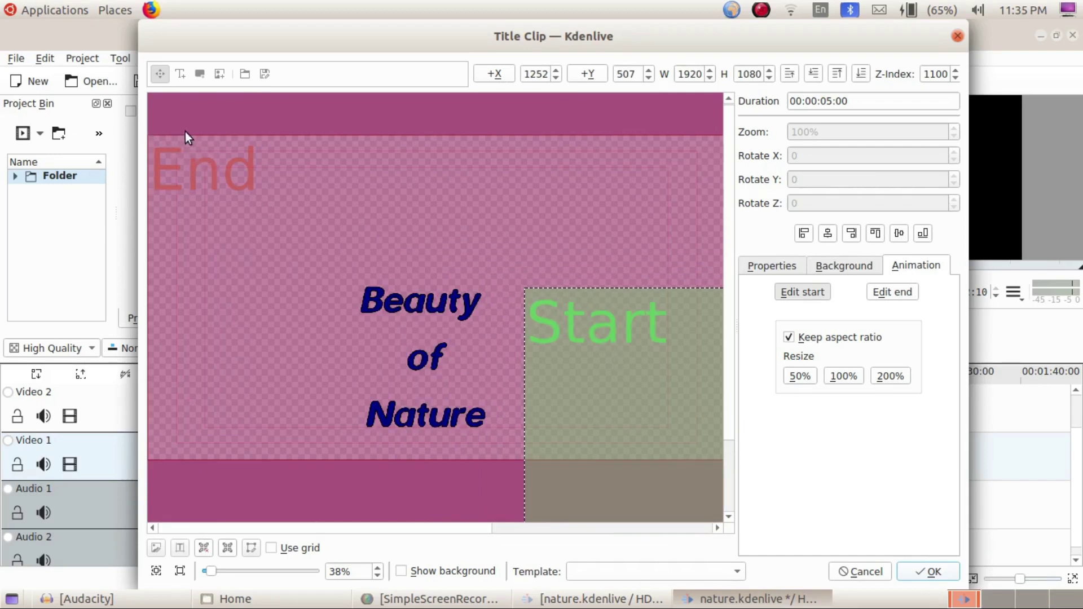
{"action": "left_click_drag", "start_coordinate": [591, 366], "coordinate": [604, 254]}
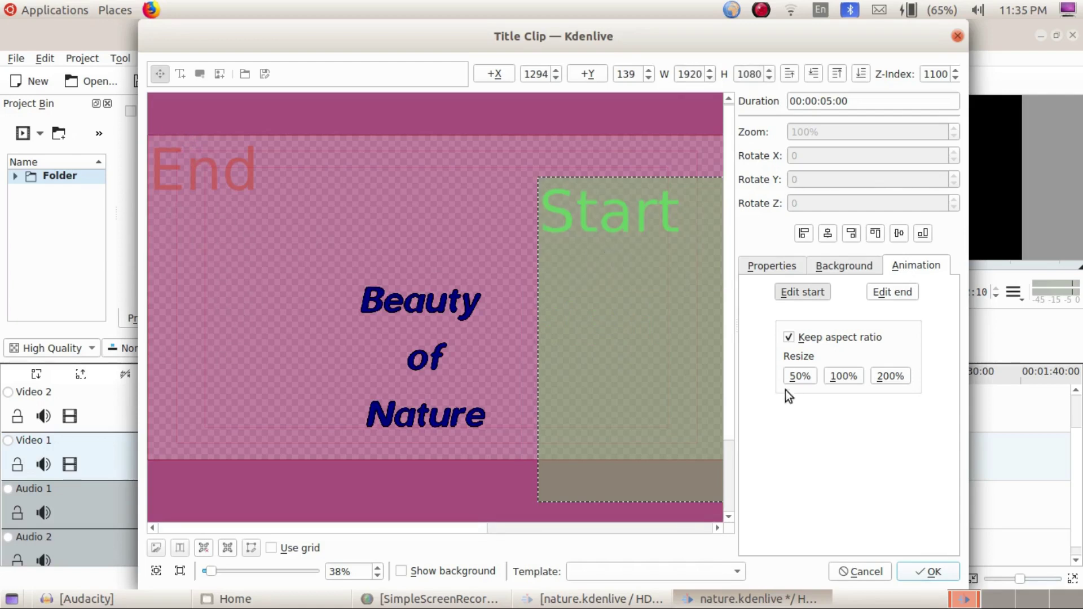
{"action": "left_click", "coordinate": [801, 377]}
{"action": "mouse_move", "coordinate": [643, 237]}
{"action": "left_mouse_down"}
{"action": "mouse_move", "coordinate": [648, 295]}
{"action": "mouse_move", "coordinate": [631, 242]}
{"action": "left_mouse_up"}
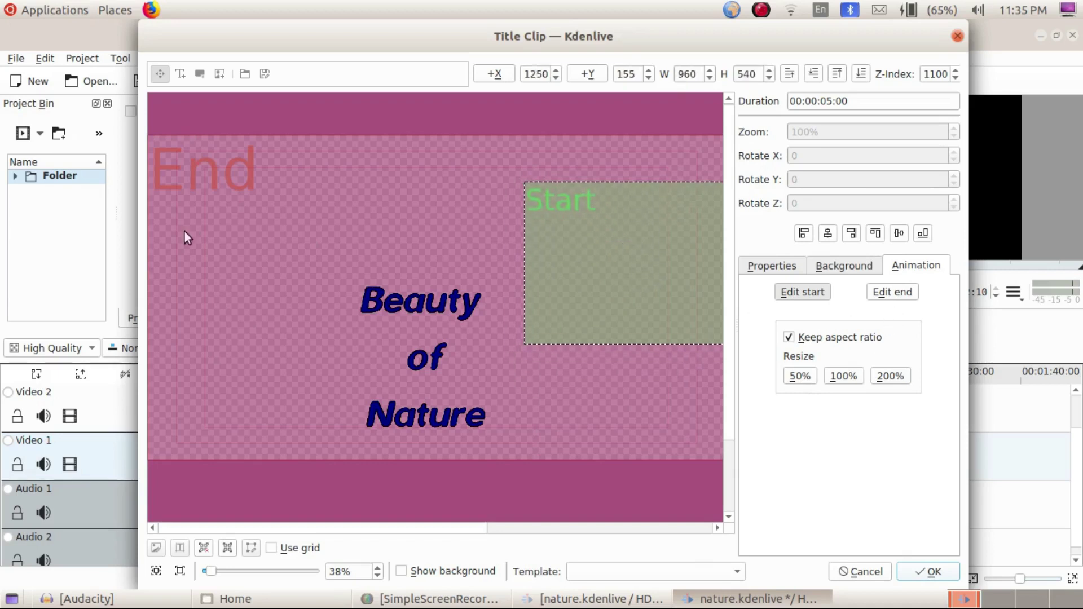
{"action": "left_click_drag", "start_coordinate": [626, 305], "coordinate": [584, 303]}
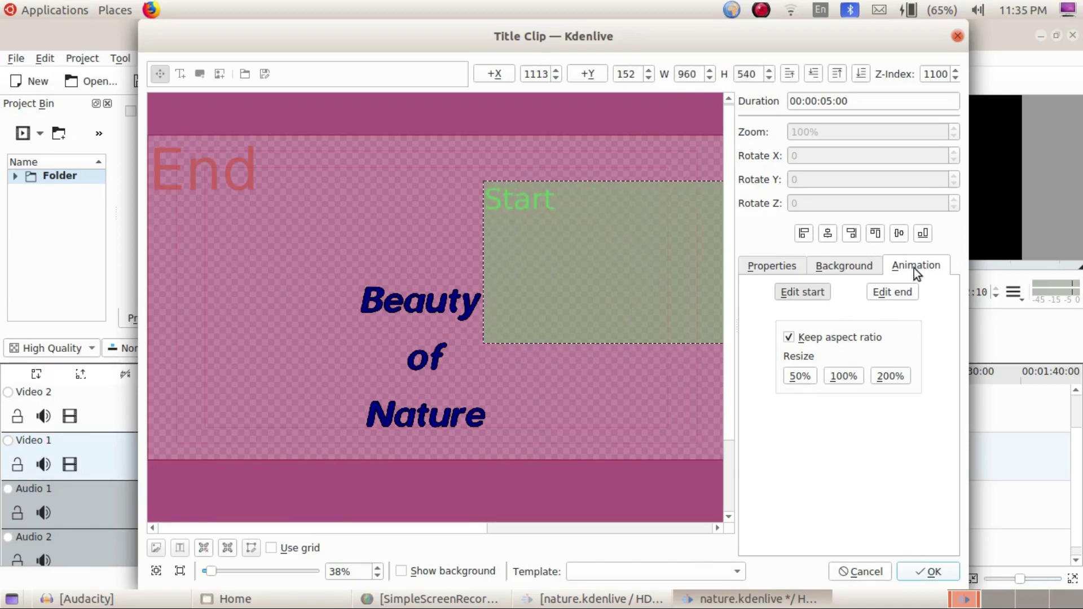
Move the title animation's end frame to about X -821, Y -2 and save the title clip.
{"action": "left_click", "coordinate": [890, 293]}
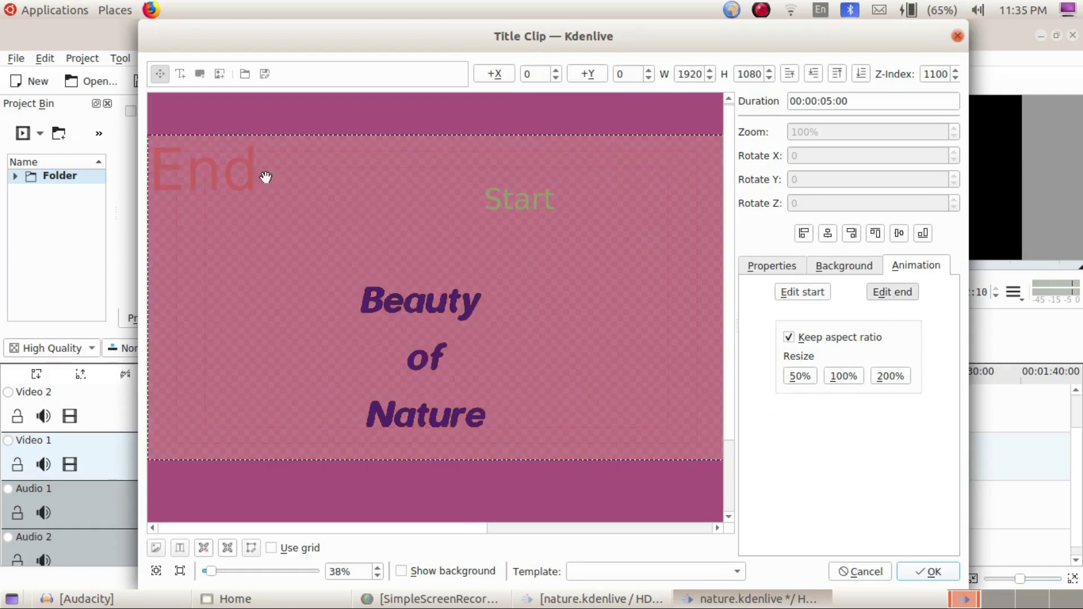
{"action": "left_click_drag", "start_coordinate": [253, 227], "coordinate": [271, 260]}
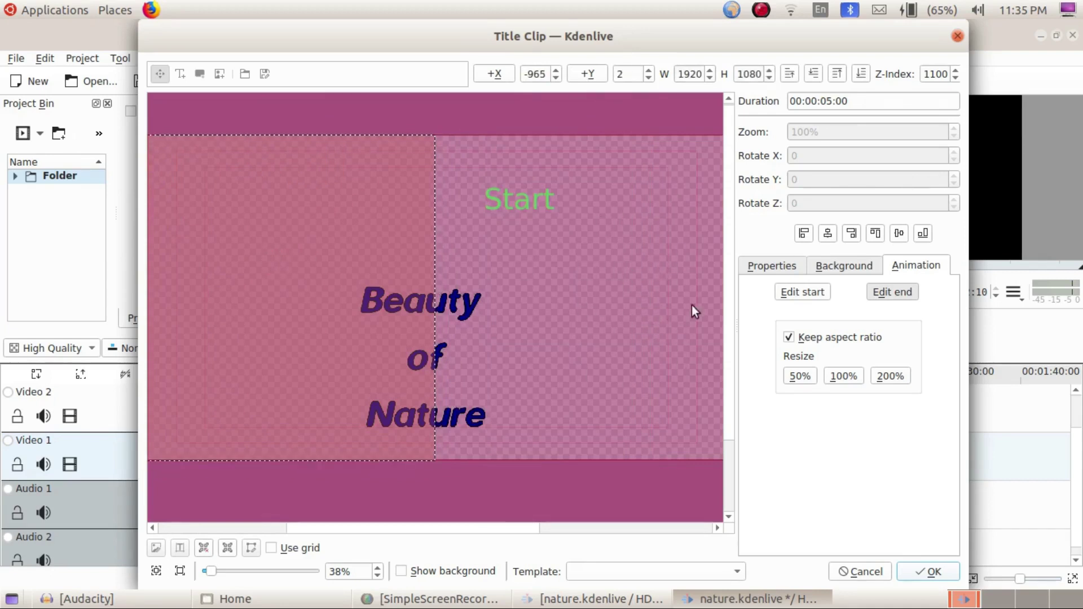
{"action": "left_click_drag", "start_coordinate": [281, 290], "coordinate": [287, 176]}
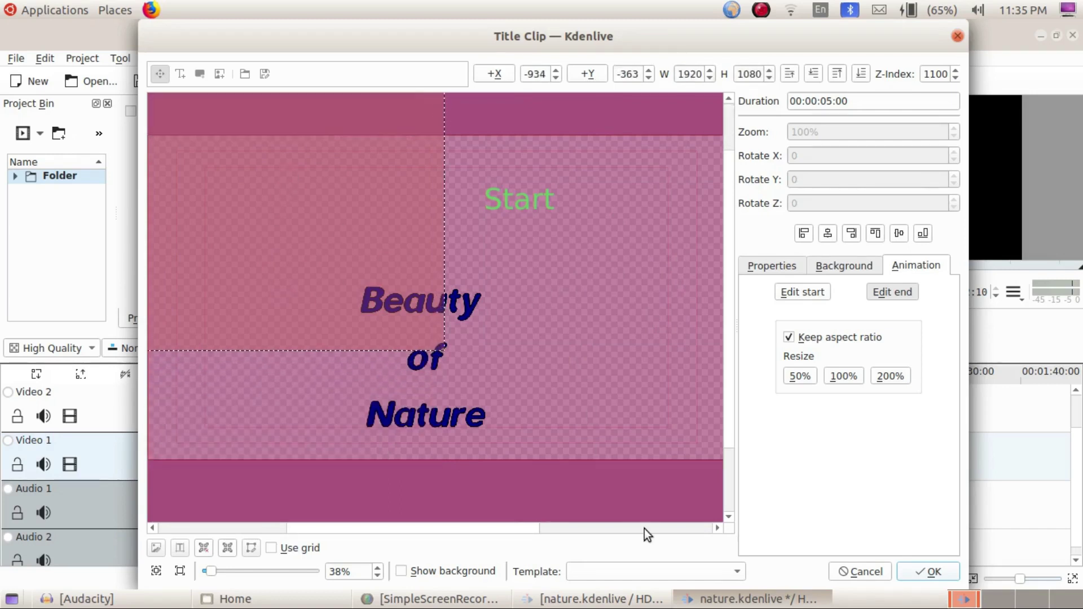
{"action": "left_click_drag", "start_coordinate": [314, 268], "coordinate": [325, 339]}
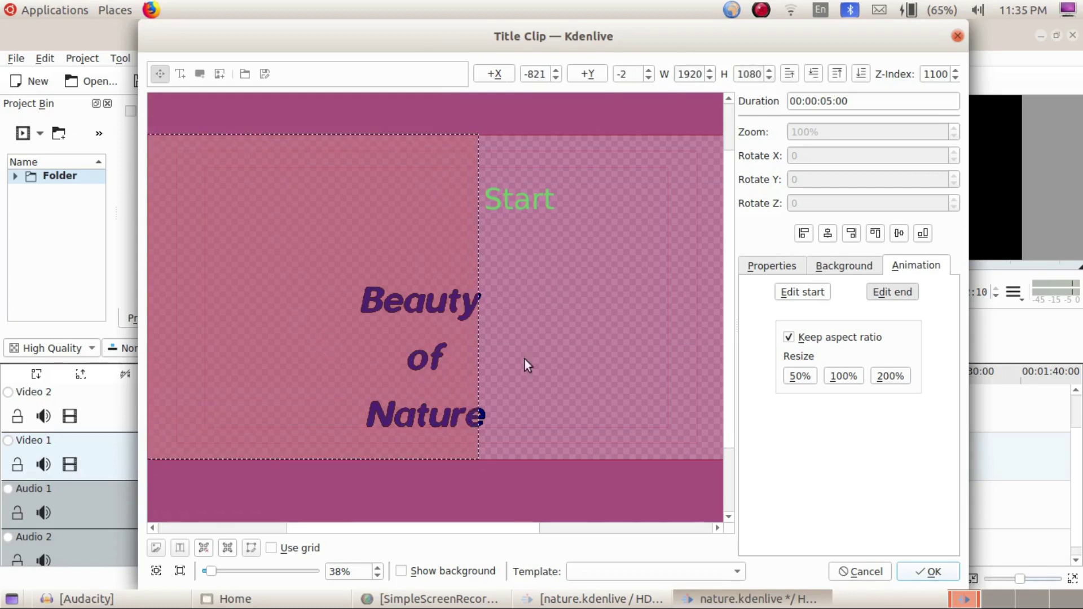
{"action": "left_click", "coordinate": [933, 571]}
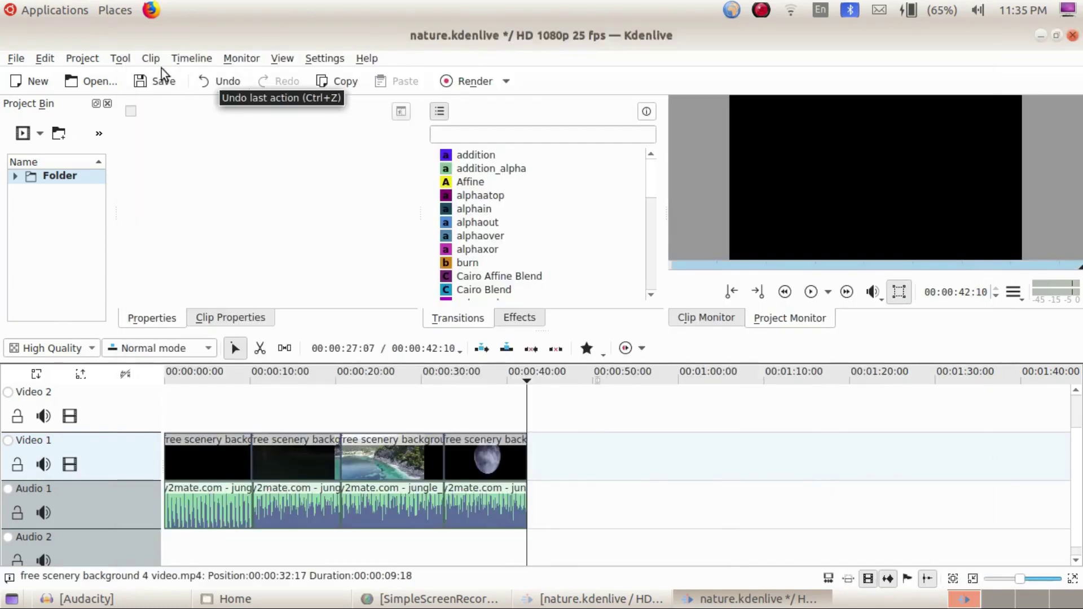
Expand the media folder in the project bin and preview the title clip's animation.
{"action": "double_click", "coordinate": [59, 178]}
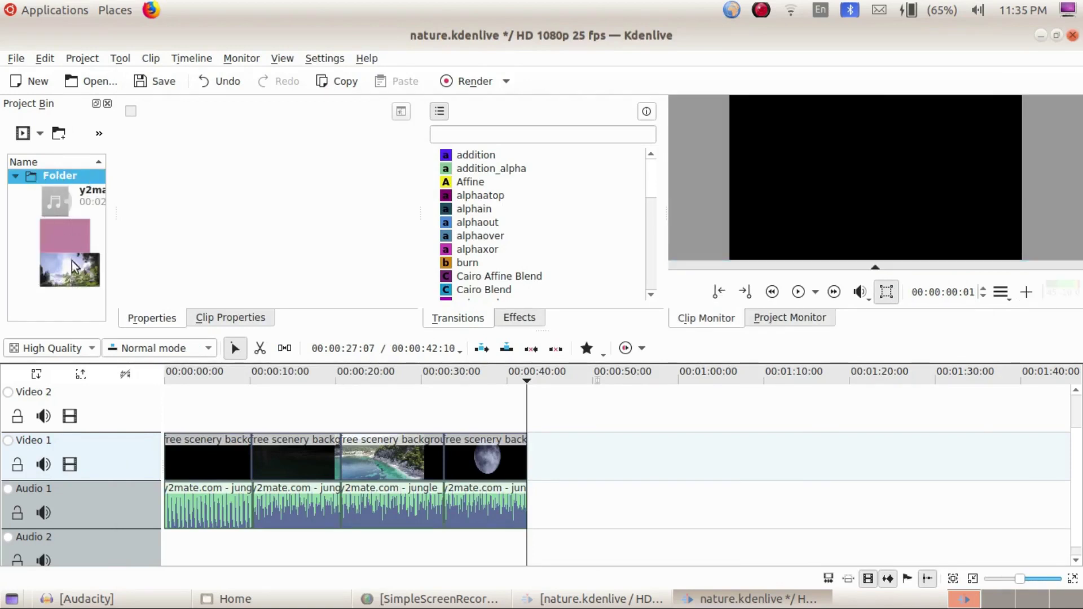
{"action": "left_click", "coordinate": [59, 236]}
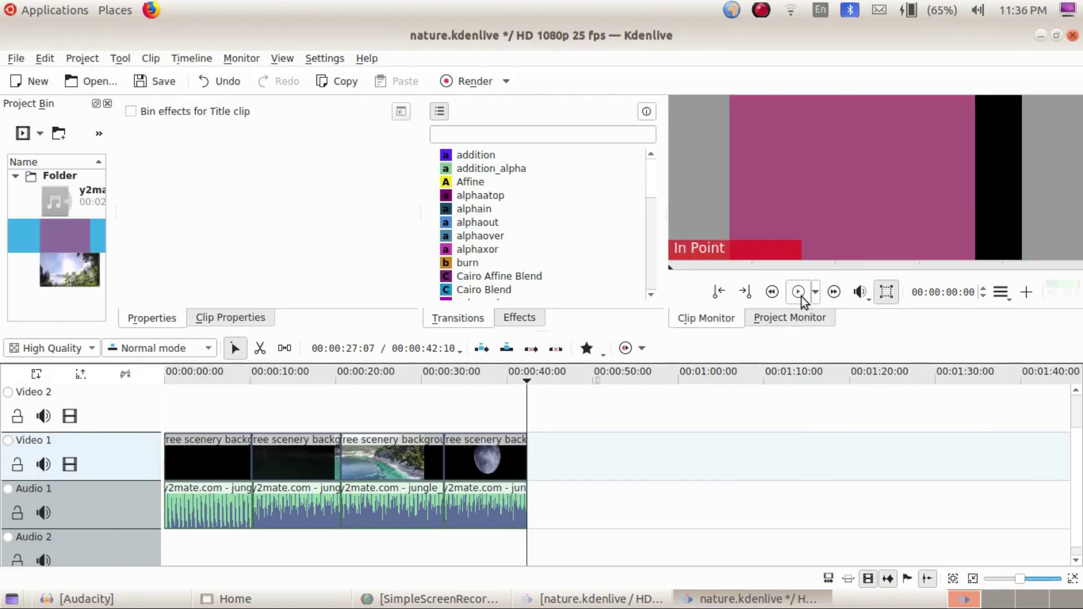
{"action": "left_click", "coordinate": [798, 291]}
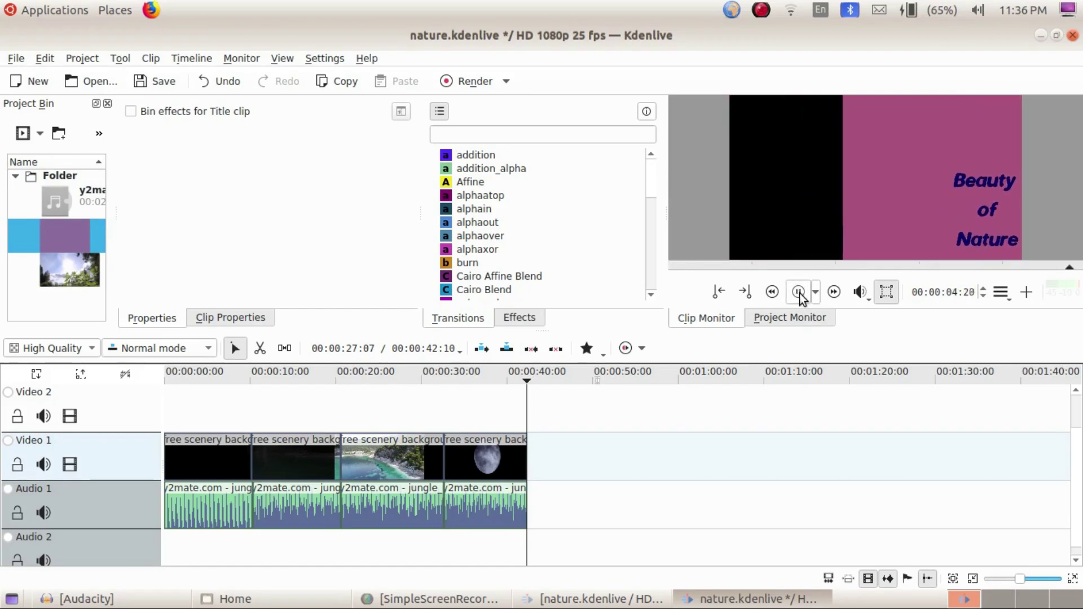
{"action": "left_click", "coordinate": [798, 291]}
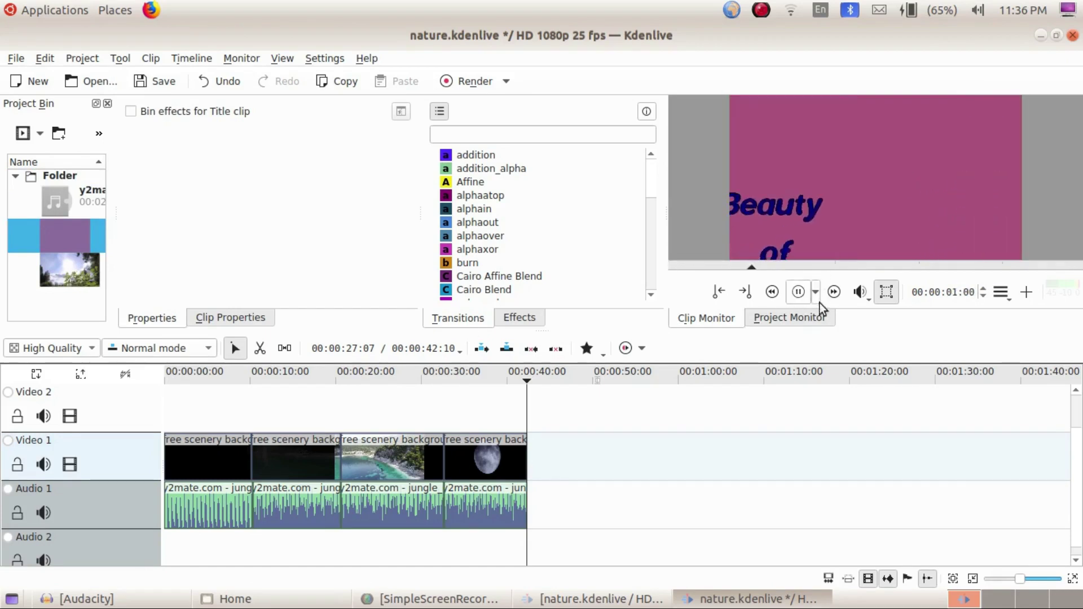
{"action": "left_click", "coordinate": [799, 292]}
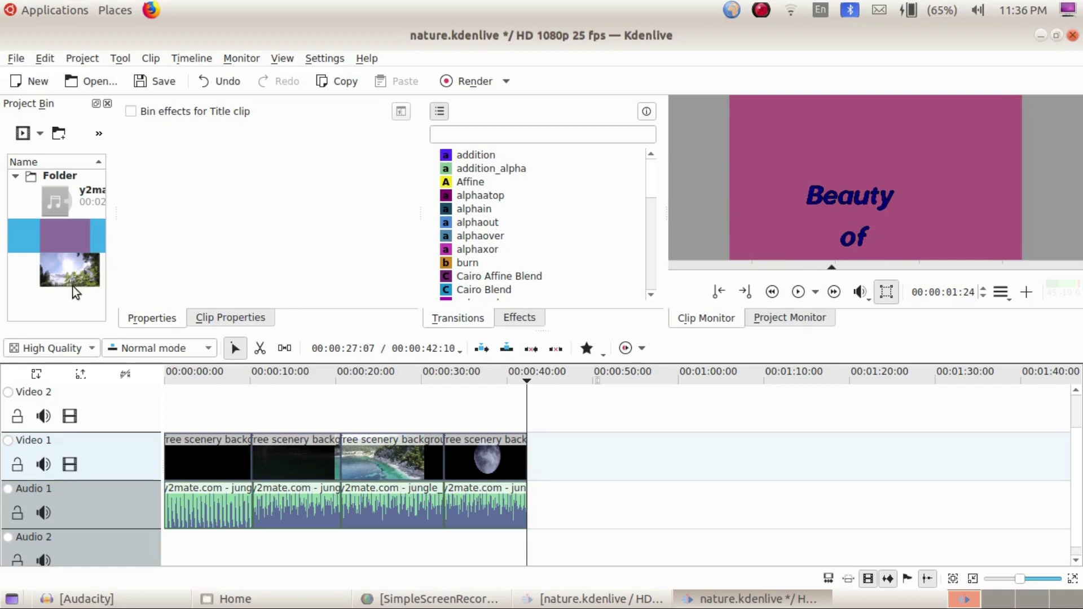
Reopen the title clip, move its text up to about X 660, Y 174, save it and replay the animation.
{"action": "double_click", "coordinate": [64, 228]}
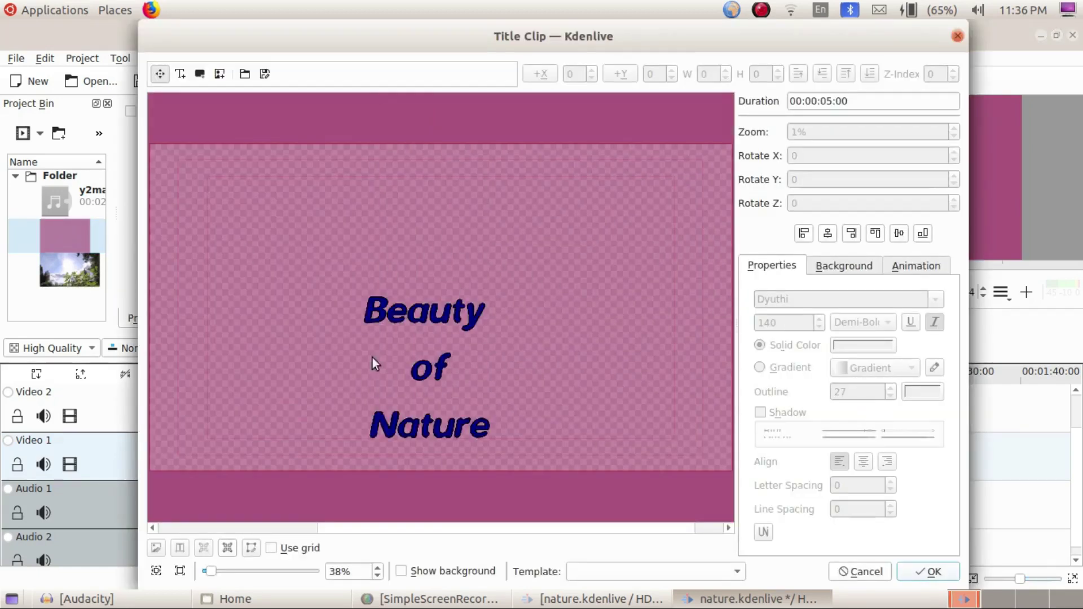
{"action": "left_click", "coordinate": [416, 361]}
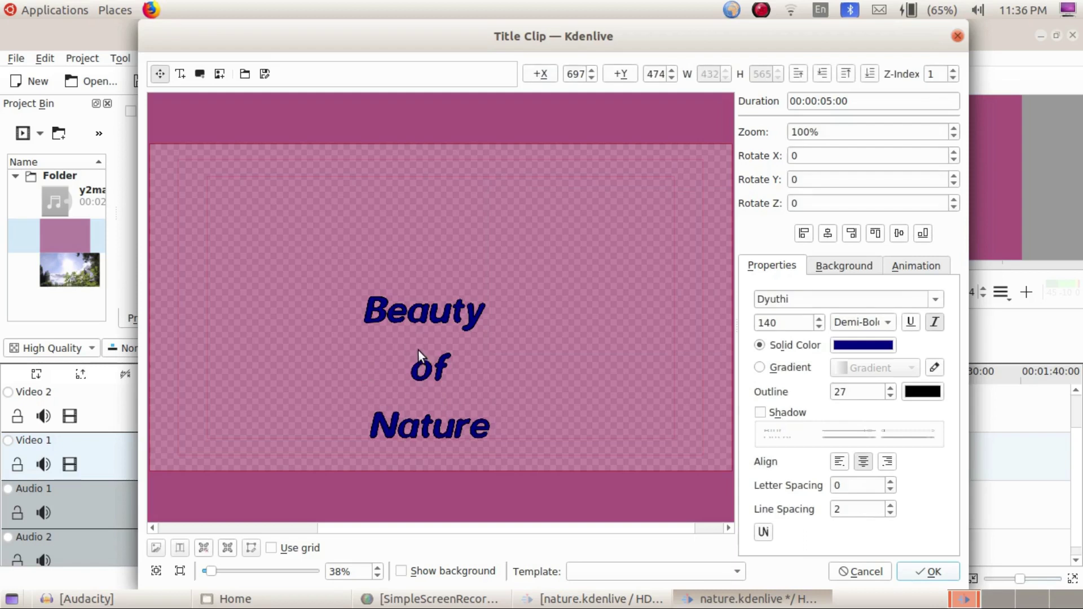
{"action": "left_click_drag", "start_coordinate": [392, 327], "coordinate": [422, 272]}
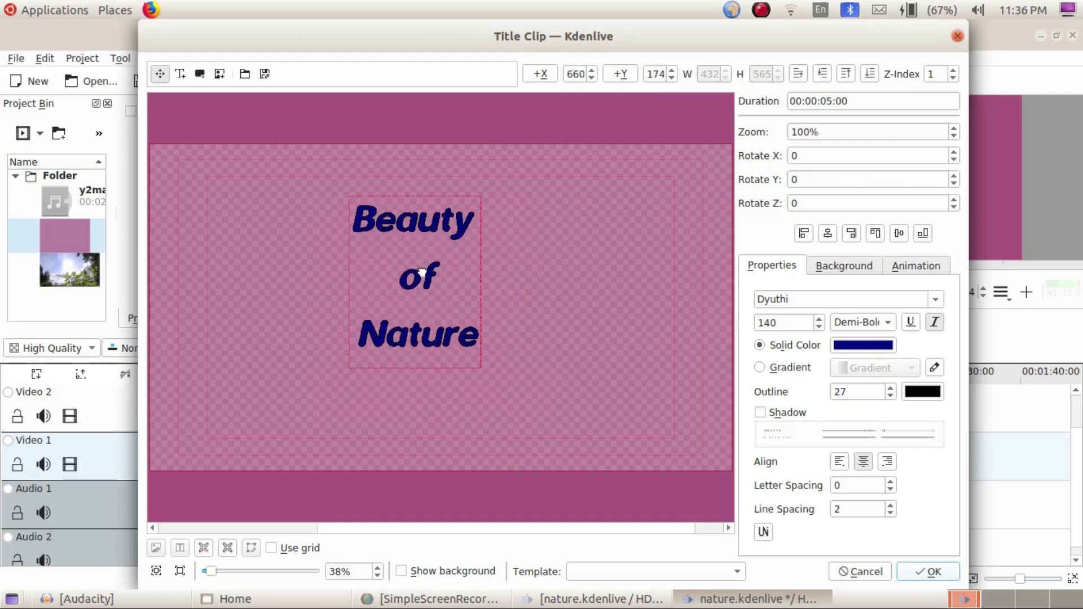
{"action": "key", "text": "Return"}
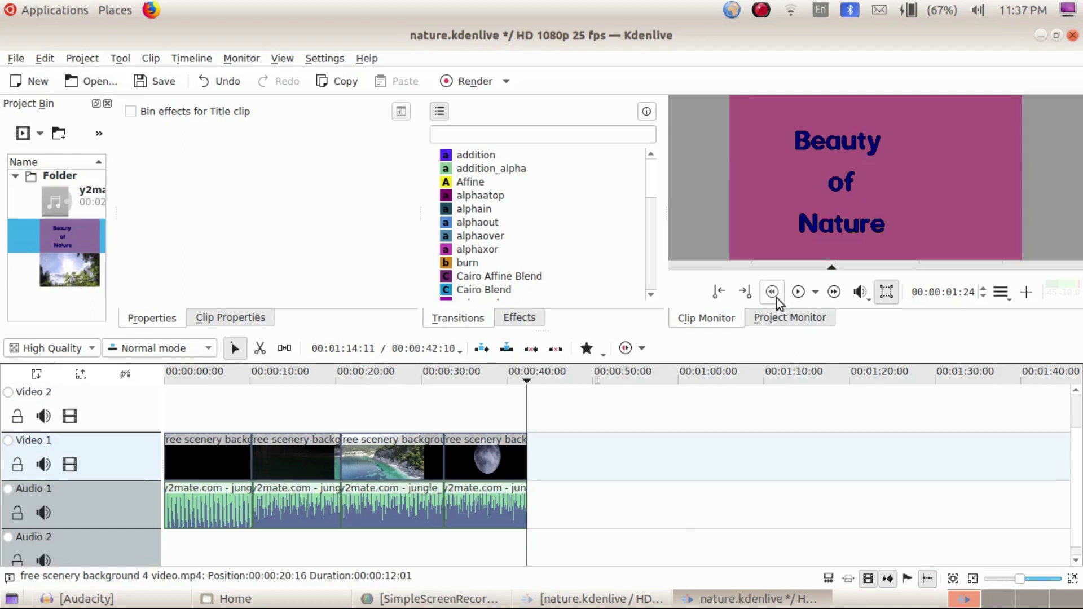
{"action": "left_click", "coordinate": [798, 294]}
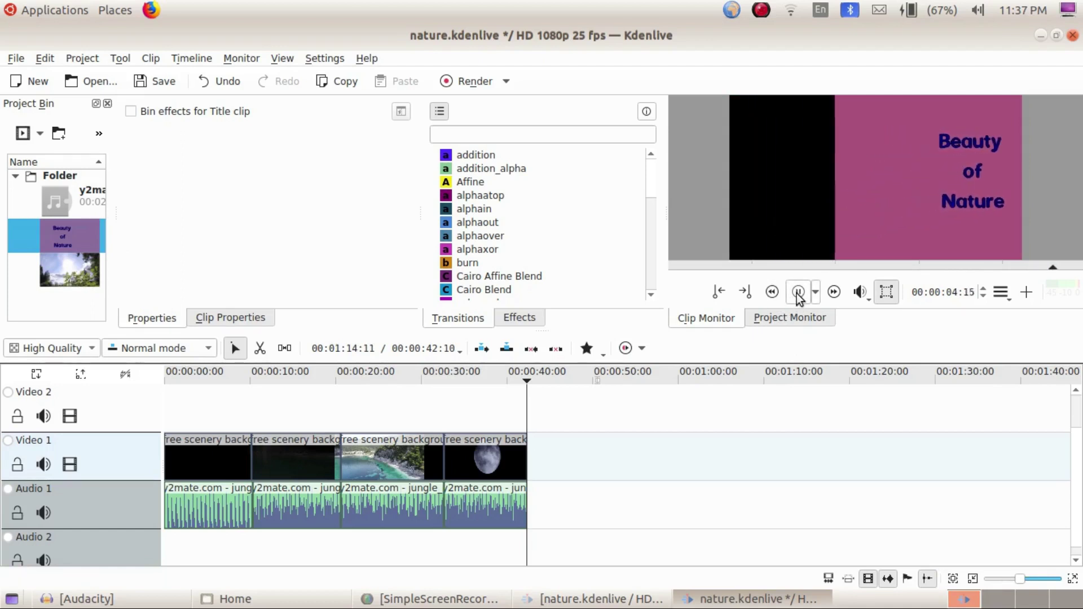
{"action": "left_click", "coordinate": [798, 292]}
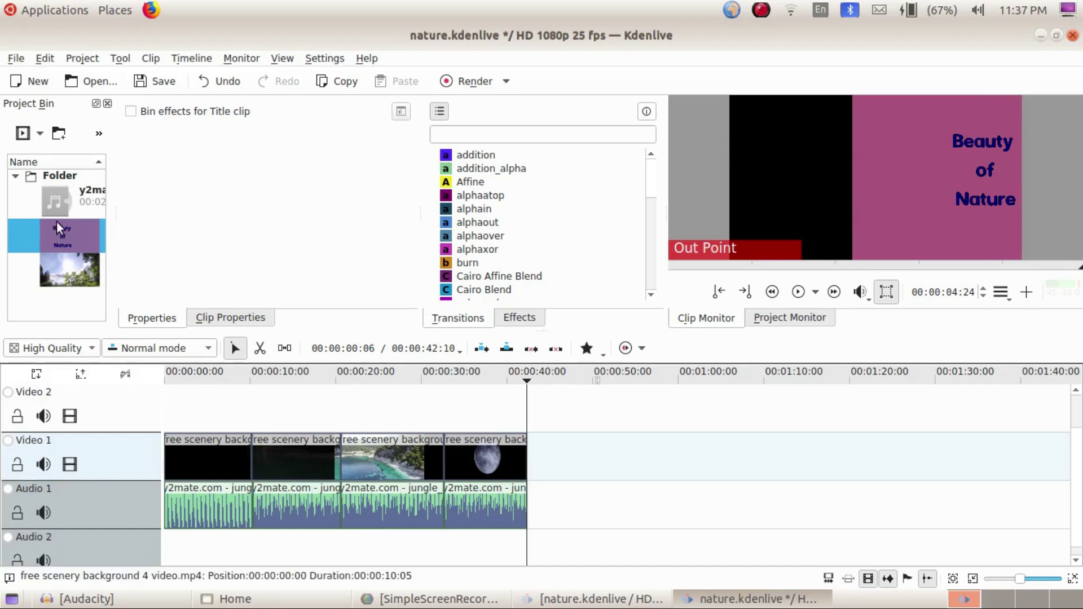
Place the title clip at the very start of the Video 2 track, above the first scenery clip.
{"action": "left_click_drag", "start_coordinate": [46, 232], "coordinate": [164, 390]}
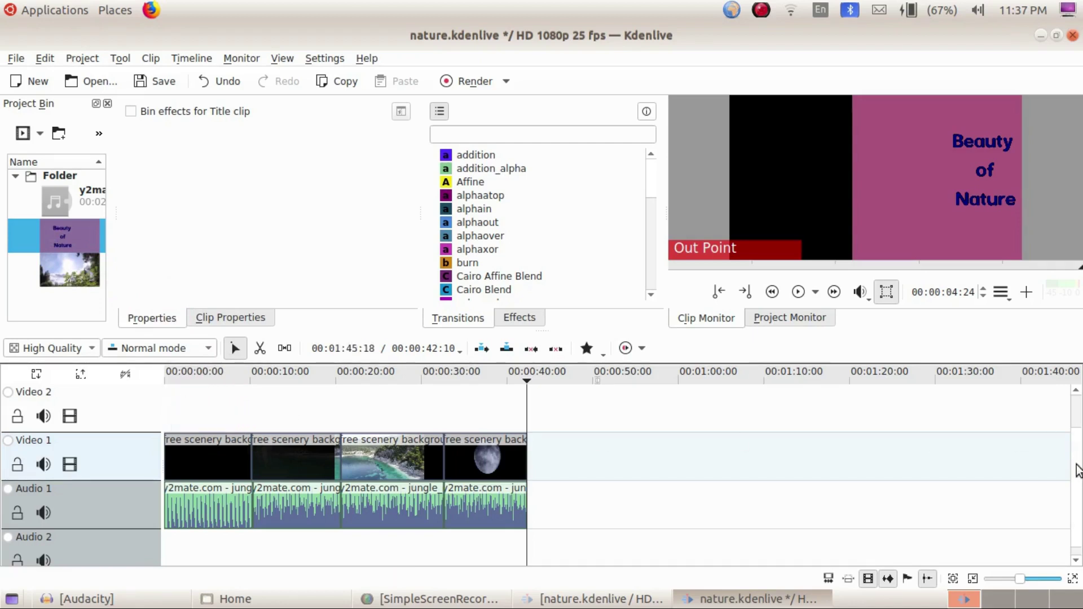
{"action": "left_click_drag", "start_coordinate": [1078, 471], "coordinate": [1076, 525]}
{"action": "scroll", "coordinate": [1081, 495], "scroll_direction": "up", "scroll_amount": 2}
{"action": "scroll", "coordinate": [1082, 495], "scroll_direction": "down", "scroll_amount": 2}
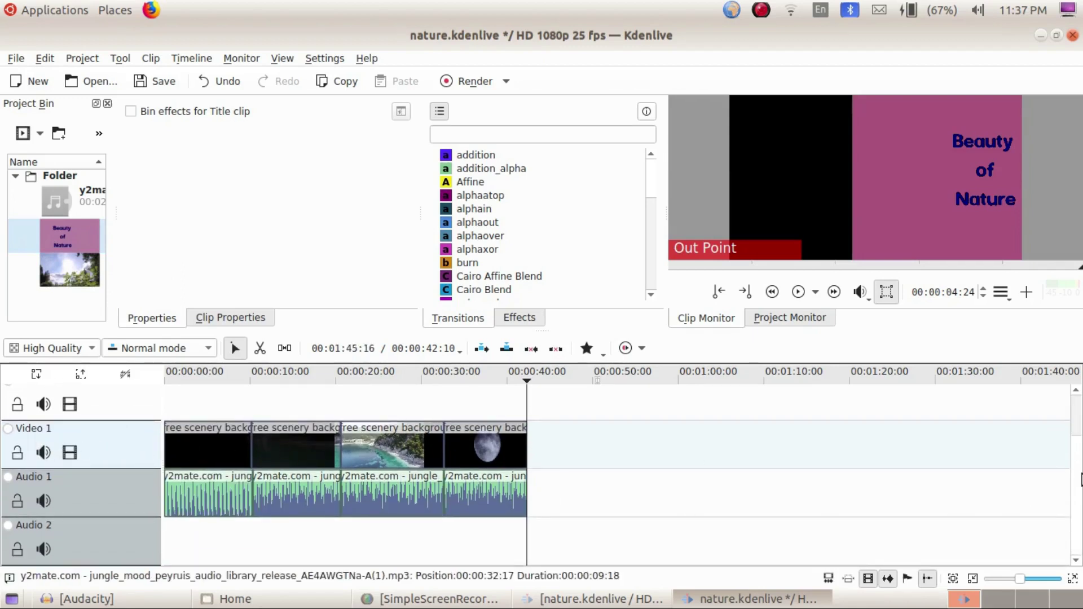
{"action": "left_click_drag", "start_coordinate": [1077, 489], "coordinate": [1077, 434]}
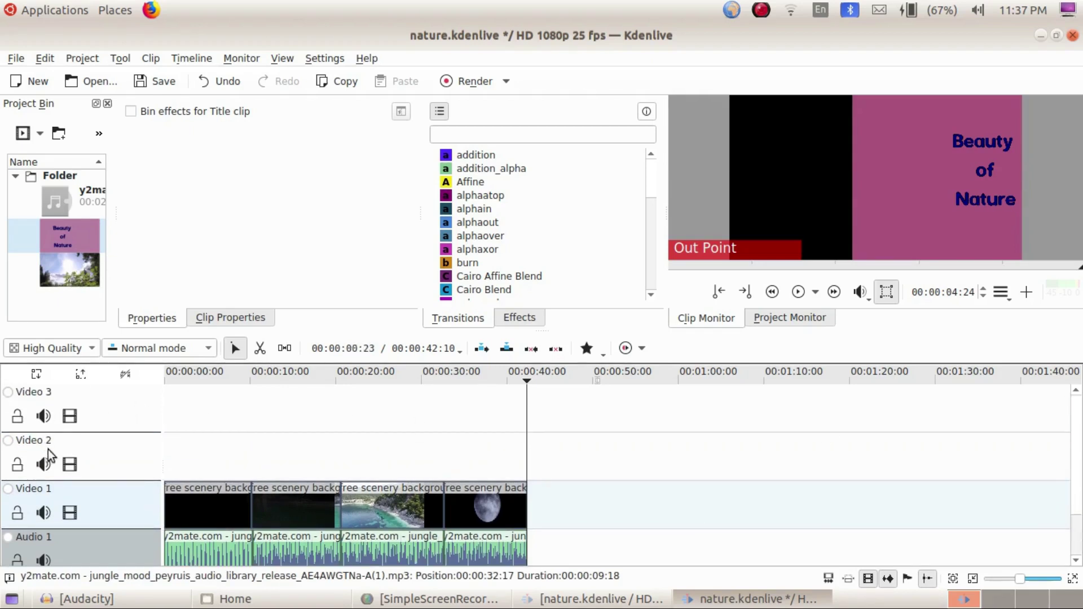
{"action": "left_click_drag", "start_coordinate": [70, 240], "coordinate": [171, 439]}
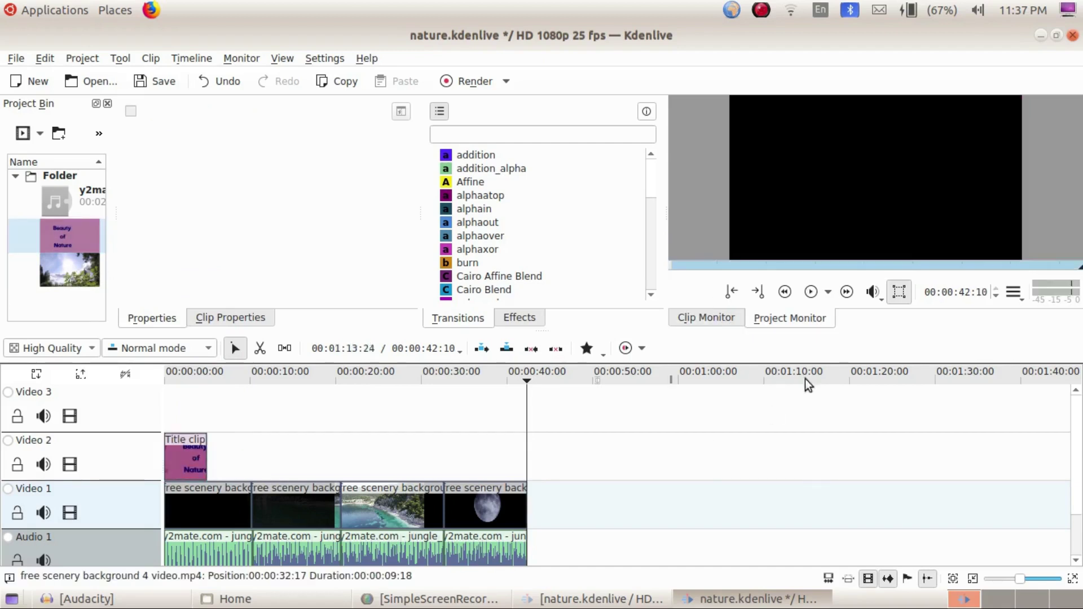
Compare the clip and project previews, and play the project from the start to check the title overlay.
{"action": "left_click", "coordinate": [713, 319]}
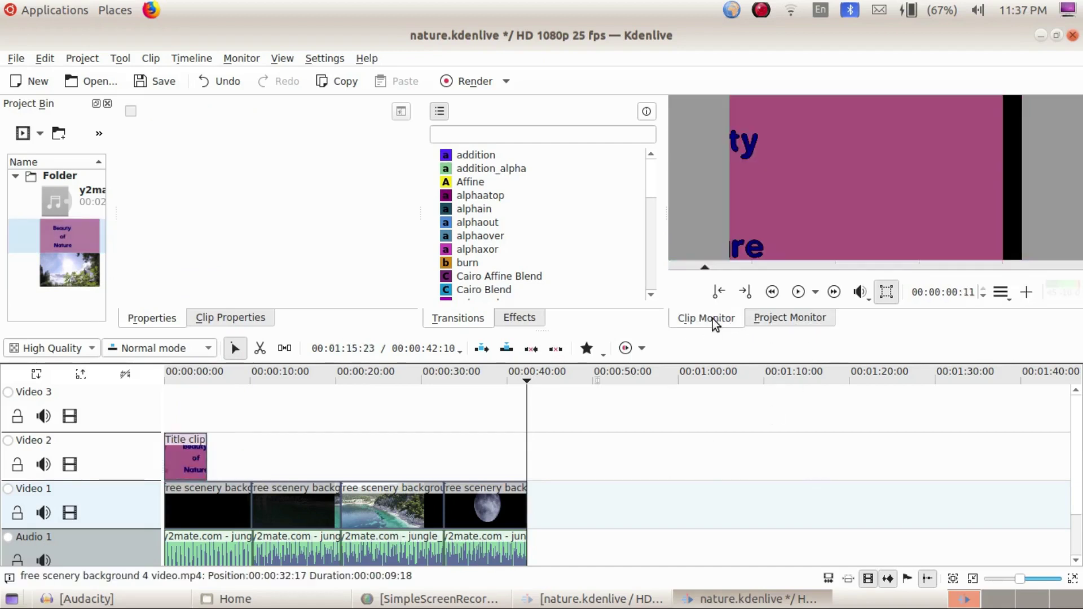
{"action": "left_click", "coordinate": [755, 317]}
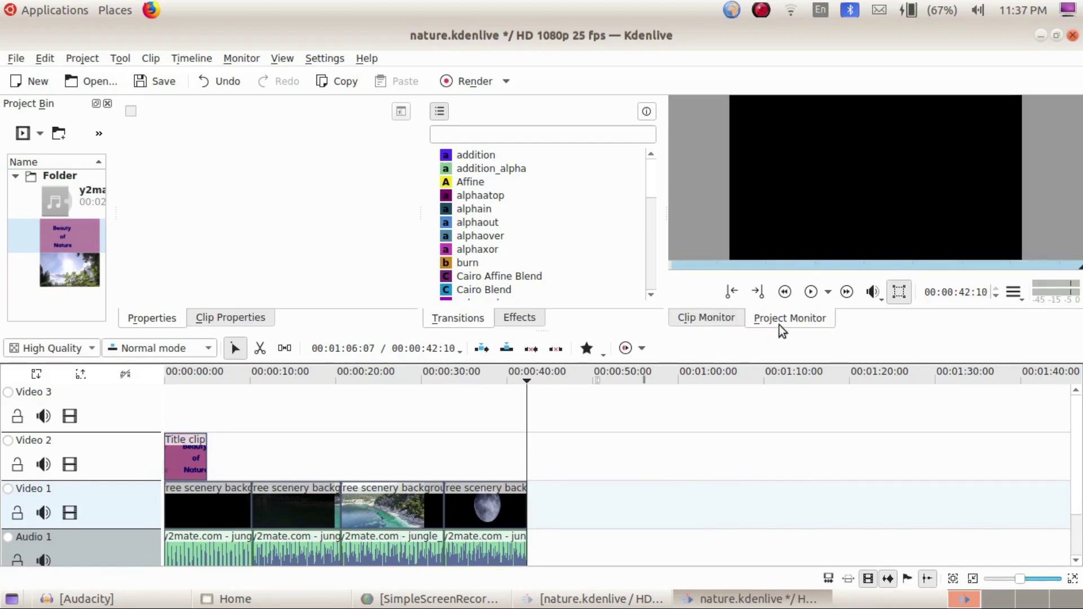
{"action": "left_click", "coordinate": [62, 229]}
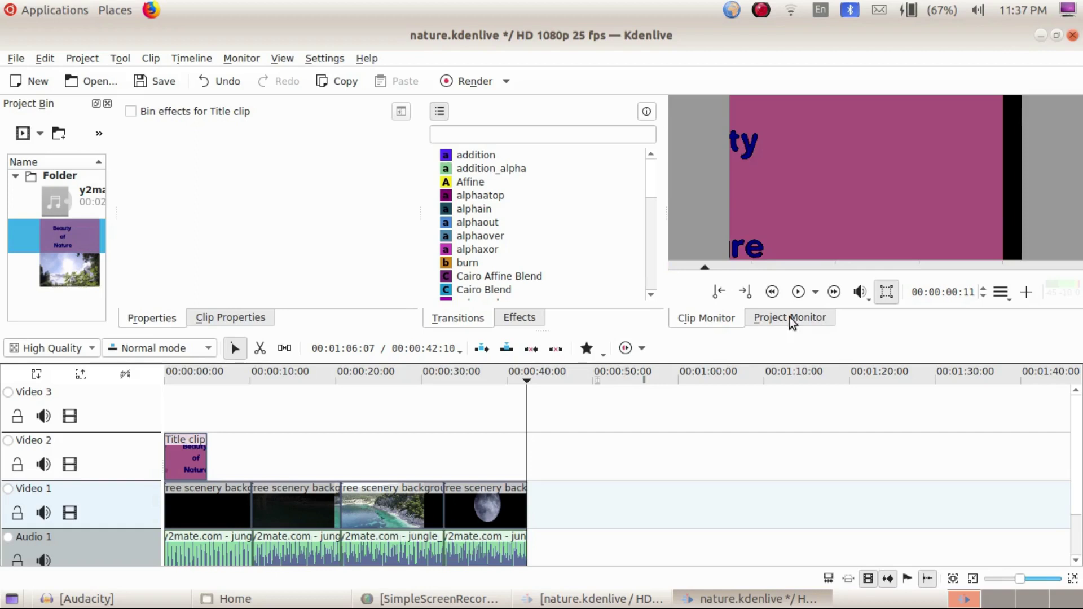
{"action": "left_click", "coordinate": [790, 319]}
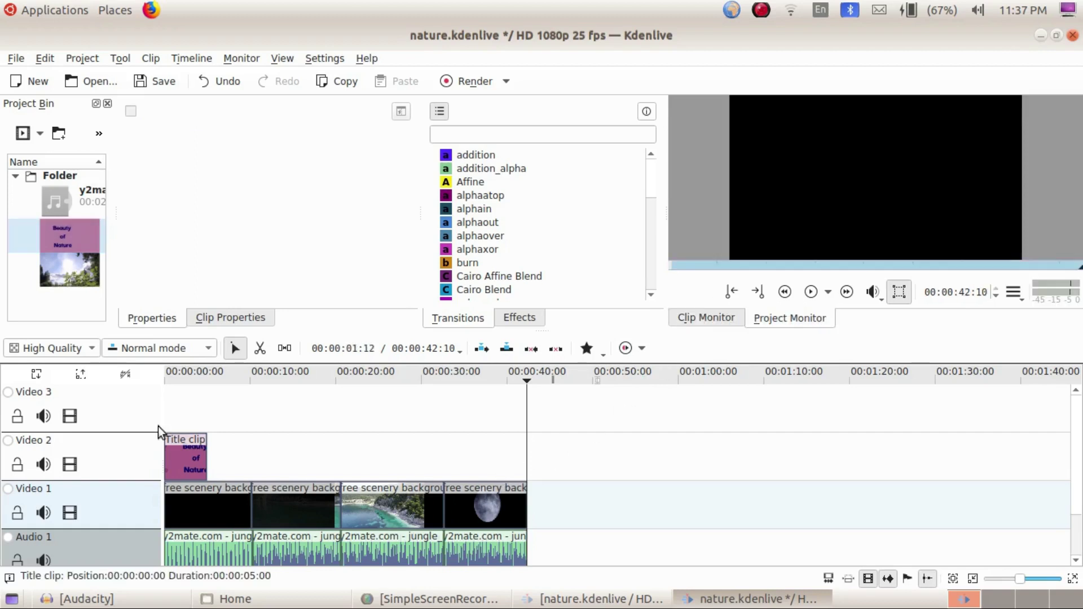
{"action": "left_click", "coordinate": [167, 393]}
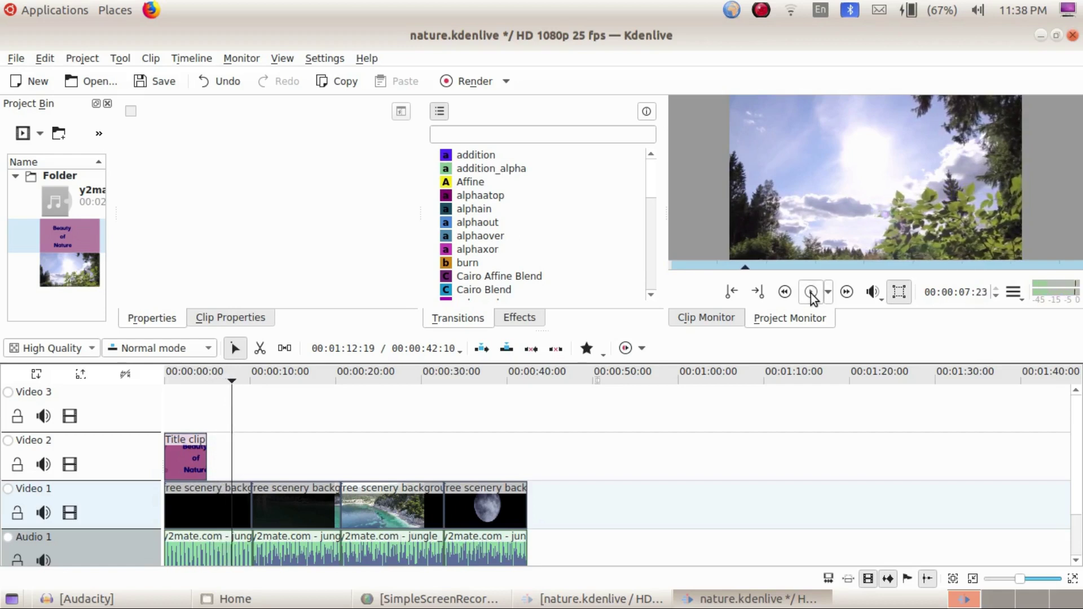
Extend the title clip to 00:00:10:05 so it ends with the first scenery clip, and replay the project from the start.
{"action": "left_click_drag", "start_coordinate": [206, 459], "coordinate": [252, 459]}
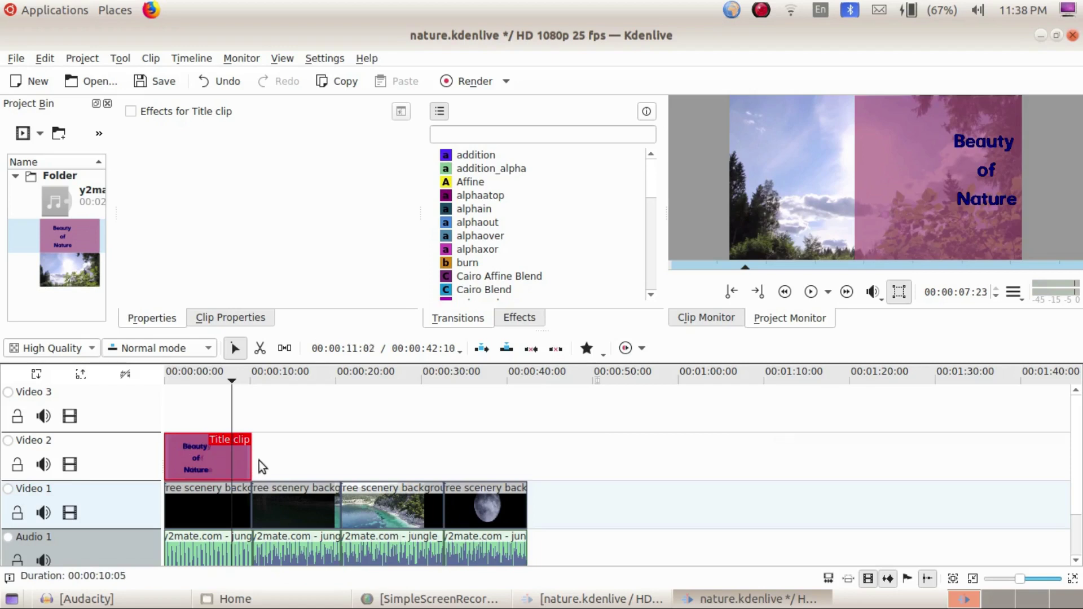
{"action": "left_click", "coordinate": [165, 388]}
{"action": "left_click", "coordinate": [810, 295]}
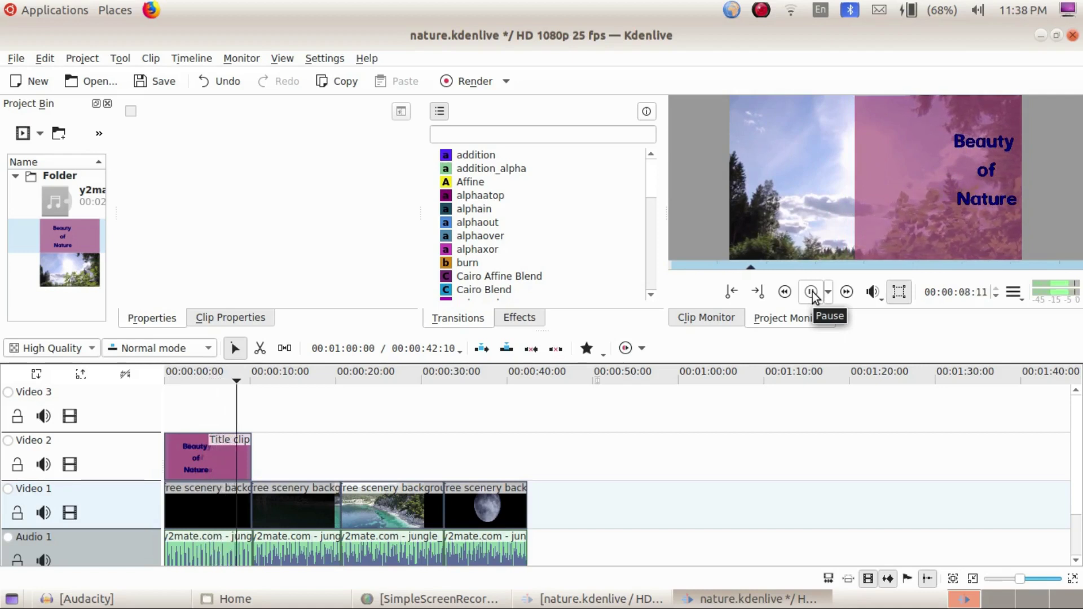
Shorten the title clip on Video 2 to a duration of 00:00:05:11, and replay the project from the start.
{"action": "left_click", "coordinate": [811, 291]}
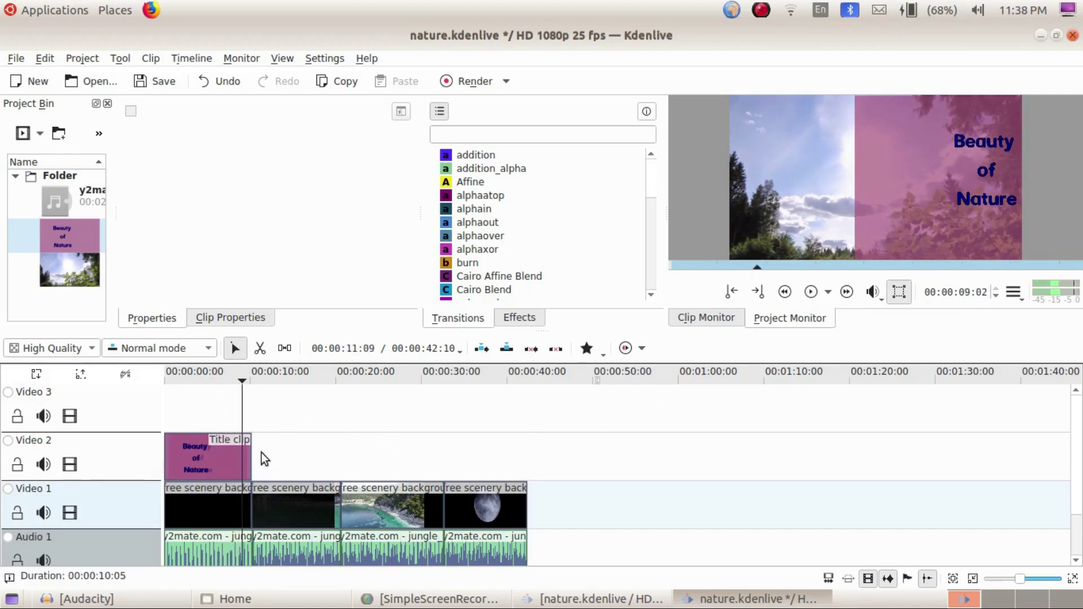
{"action": "left_click_drag", "start_coordinate": [251, 458], "coordinate": [210, 458]}
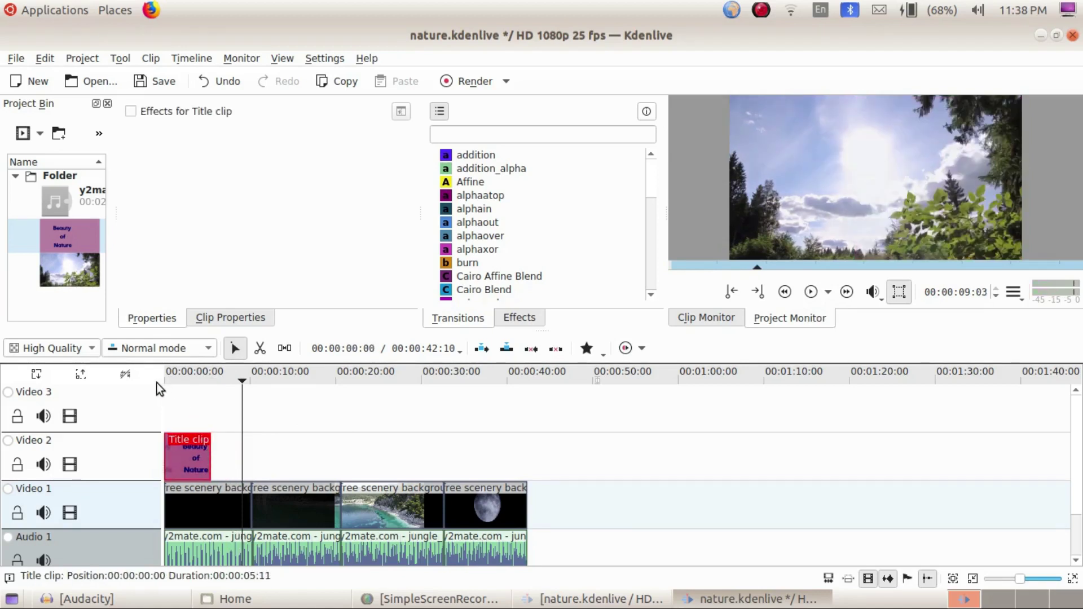
{"action": "left_click", "coordinate": [166, 394]}
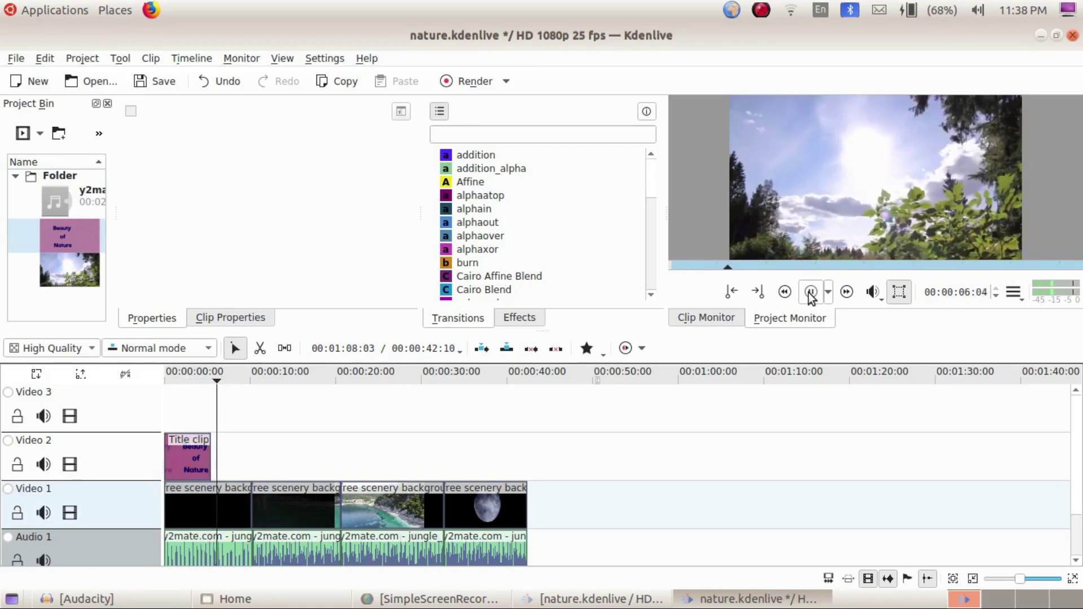
{"action": "left_click", "coordinate": [811, 291]}
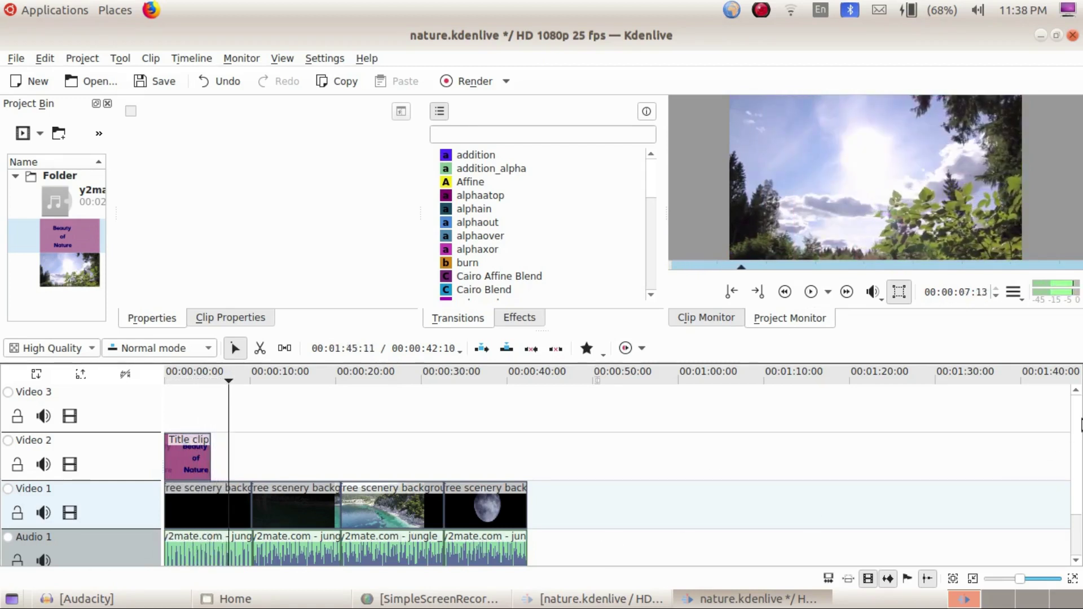
Shift all video and audio clips to about 00:00:12:17 with the Spacer tool, leaving a gap at the start of the timeline.
{"action": "scroll", "coordinate": [1076, 423], "scroll_direction": "down", "scroll_amount": 1}
{"action": "left_click", "coordinate": [285, 348]}
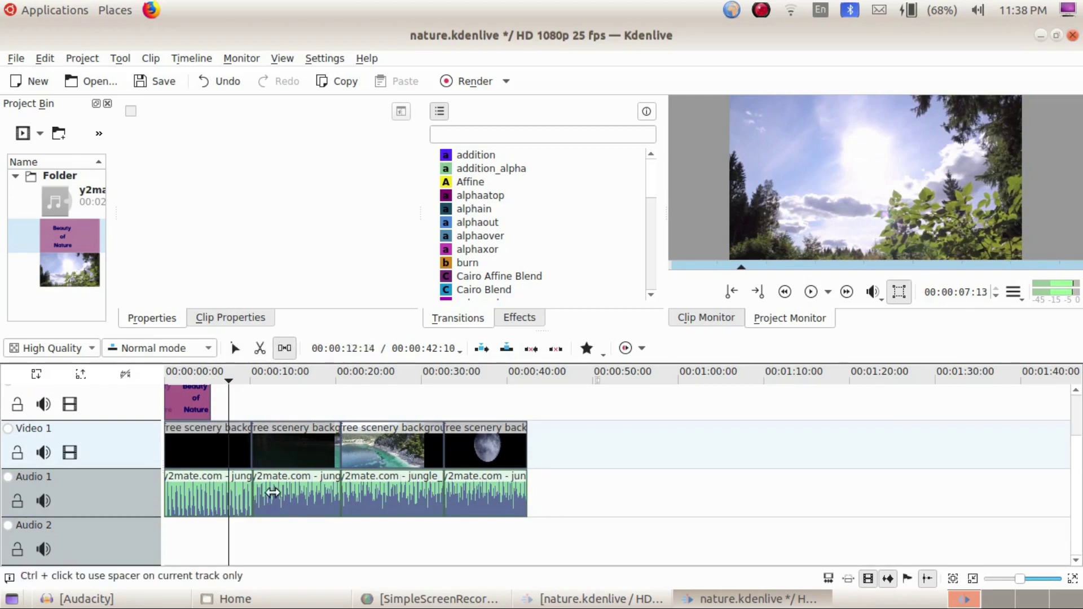
{"action": "left_click_drag", "start_coordinate": [189, 465], "coordinate": [294, 415]}
{"action": "left_click", "coordinate": [235, 348]}
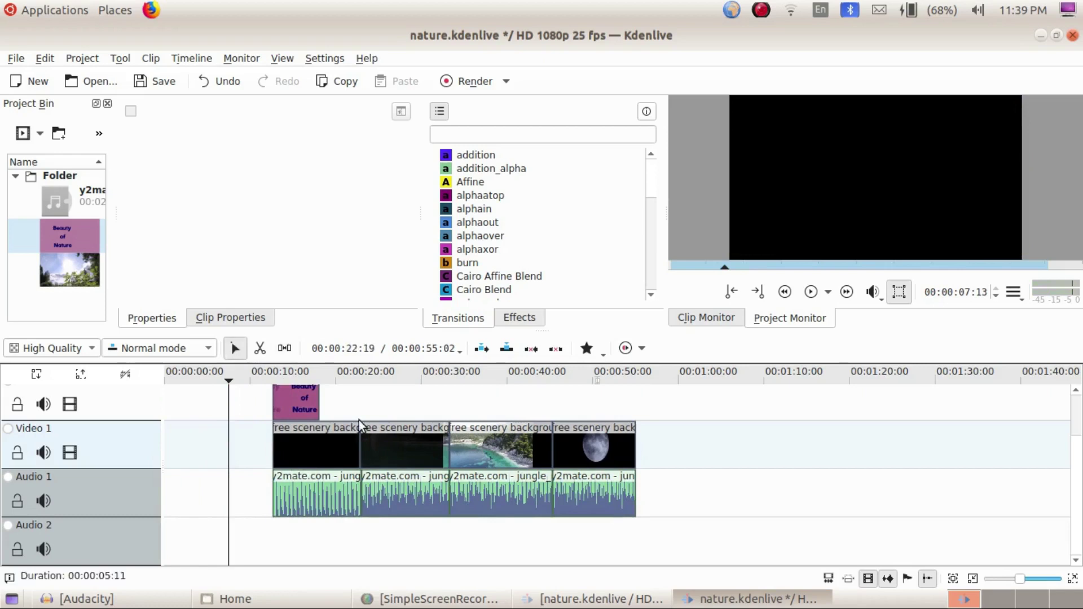
Place the "Beauty of Nature" title clip on Video 1 directly before the first scenery clip, and play across the join.
{"action": "left_click_drag", "start_coordinate": [303, 403], "coordinate": [256, 440]}
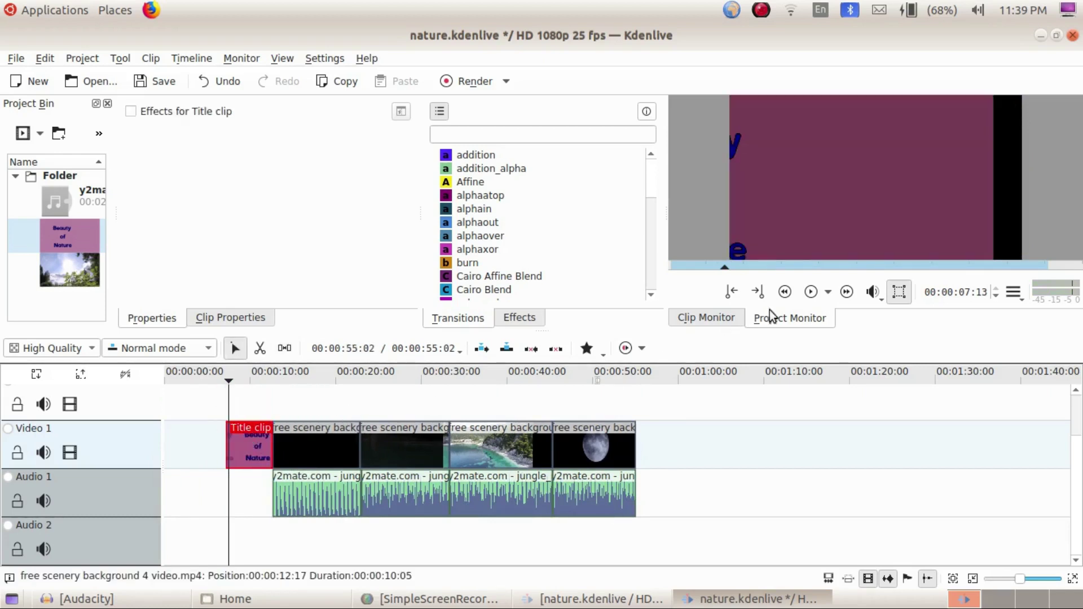
{"action": "left_click", "coordinate": [811, 292]}
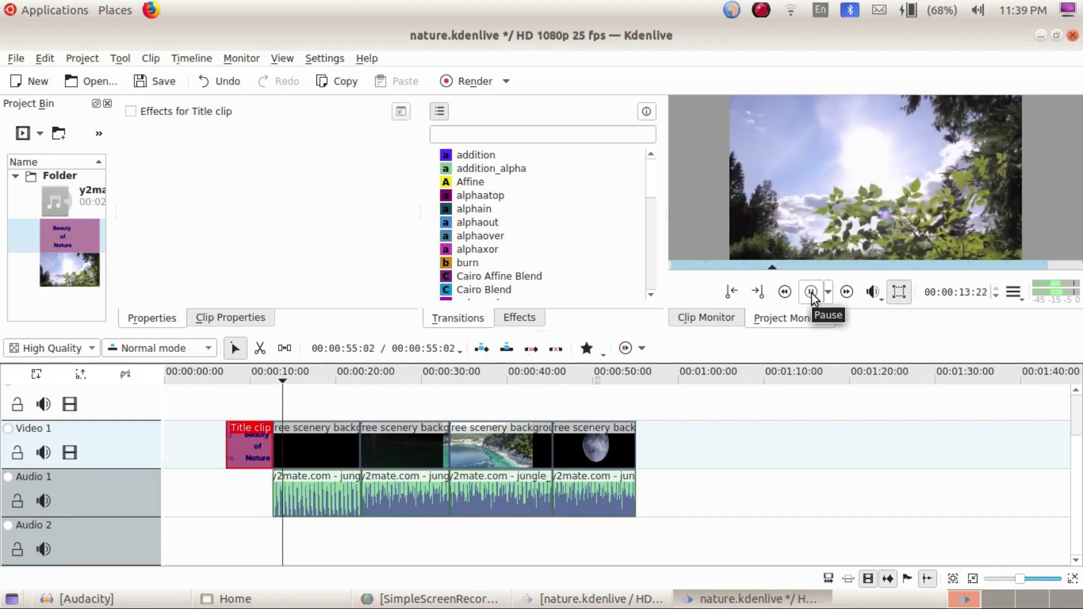
{"action": "left_click", "coordinate": [812, 293]}
Return the title clip to Video 2 above the first scenery clip, and shift all clips back to the timeline start.
{"action": "left_click_drag", "start_coordinate": [248, 446], "coordinate": [295, 397]}
{"action": "left_click", "coordinate": [284, 348]}
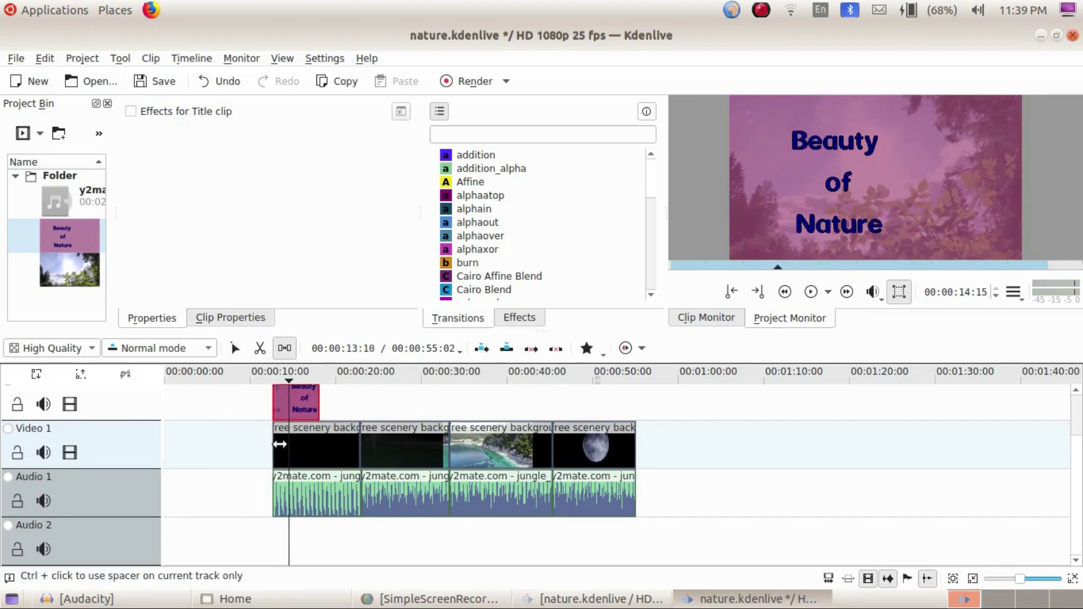
{"action": "left_click_drag", "start_coordinate": [281, 452], "coordinate": [169, 444]}
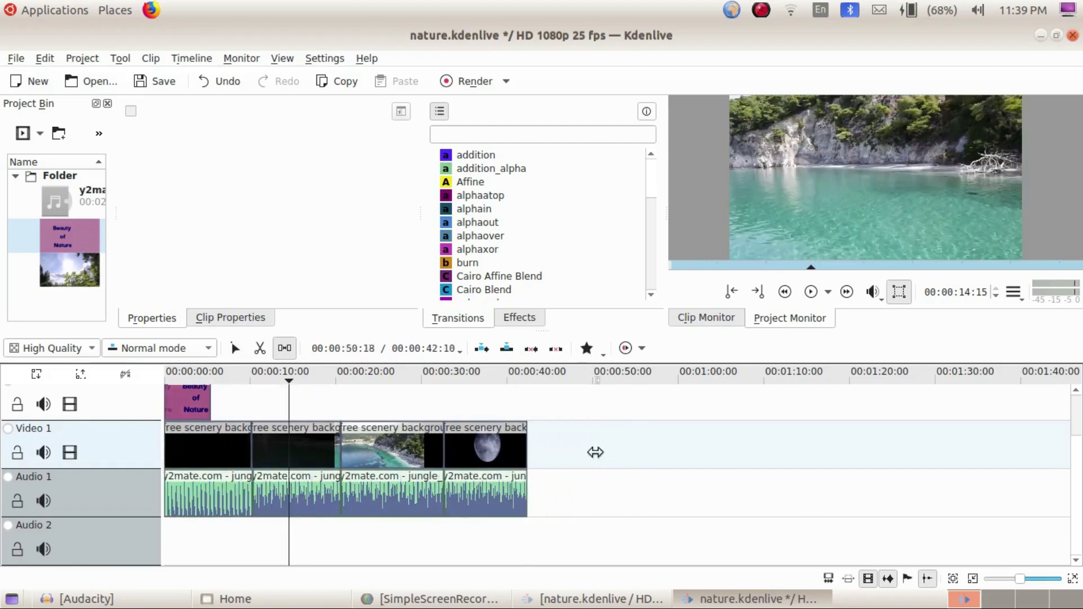
Add a new title clip containing the text "Thanks......" near the middle of the frame.
{"action": "left_click", "coordinate": [87, 59]}
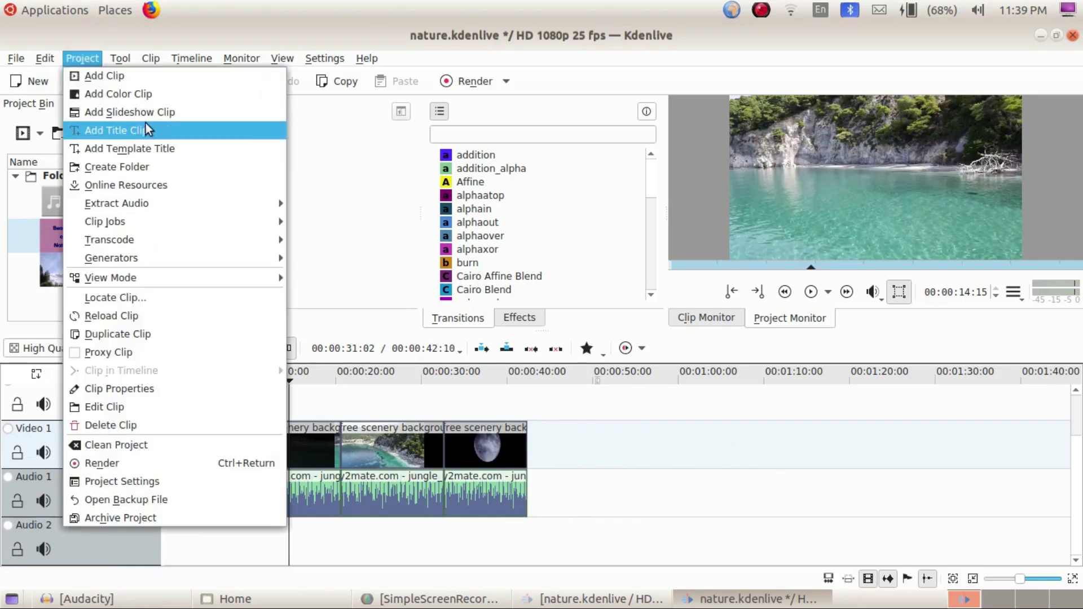
{"action": "left_click", "coordinate": [124, 133]}
{"action": "left_click", "coordinate": [405, 304]}
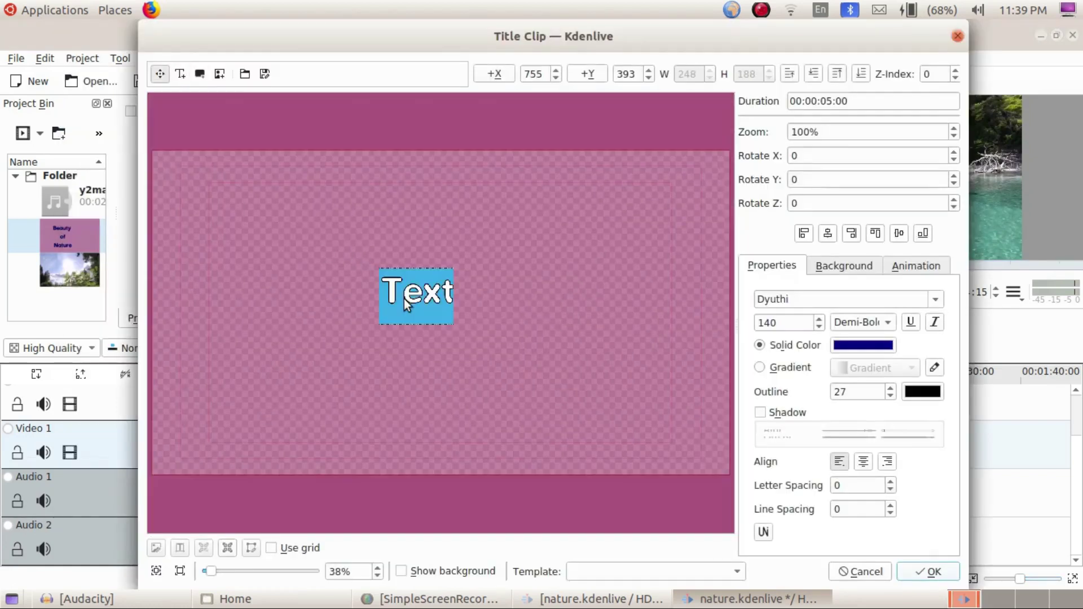
{"action": "type", "text": "Thanks......"}
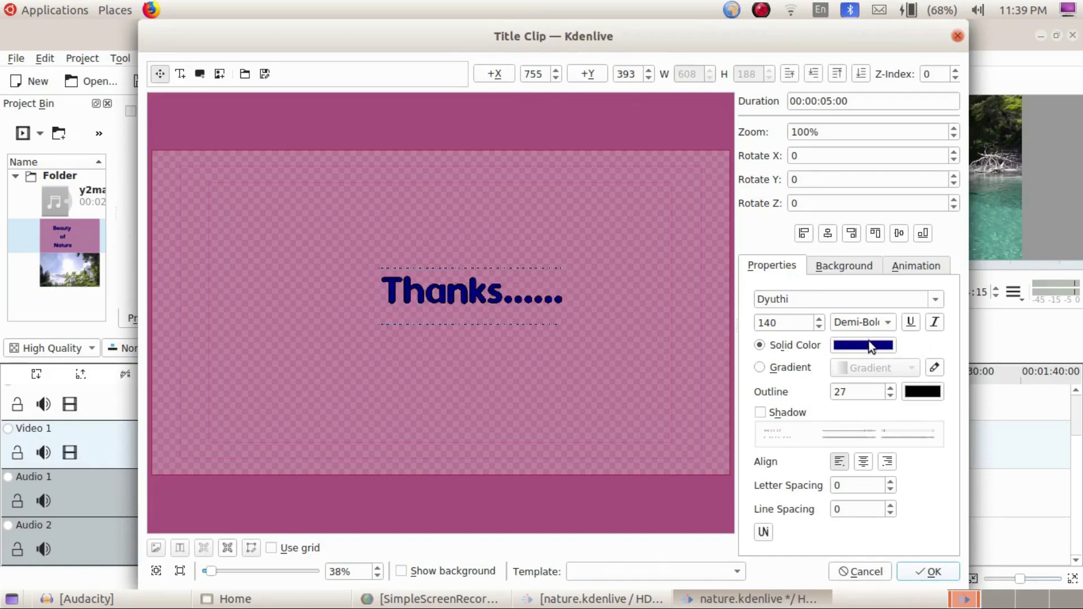
Colour the "Thanks......" text magenta and the title's background blue.
{"action": "left_click", "coordinate": [866, 345]}
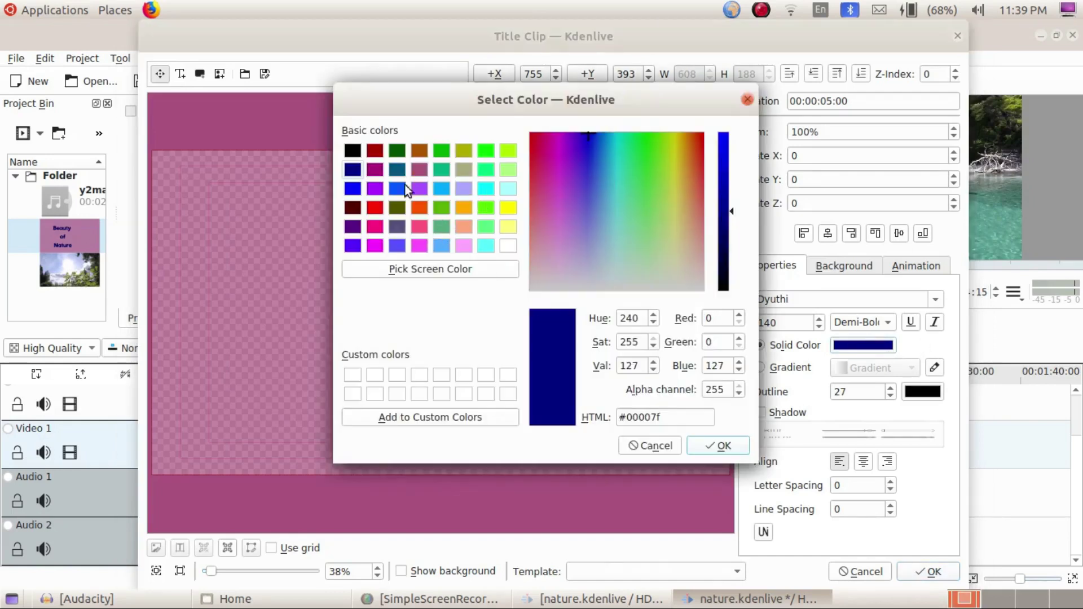
{"action": "double_click", "coordinate": [377, 245]}
{"action": "left_click", "coordinate": [844, 265]}
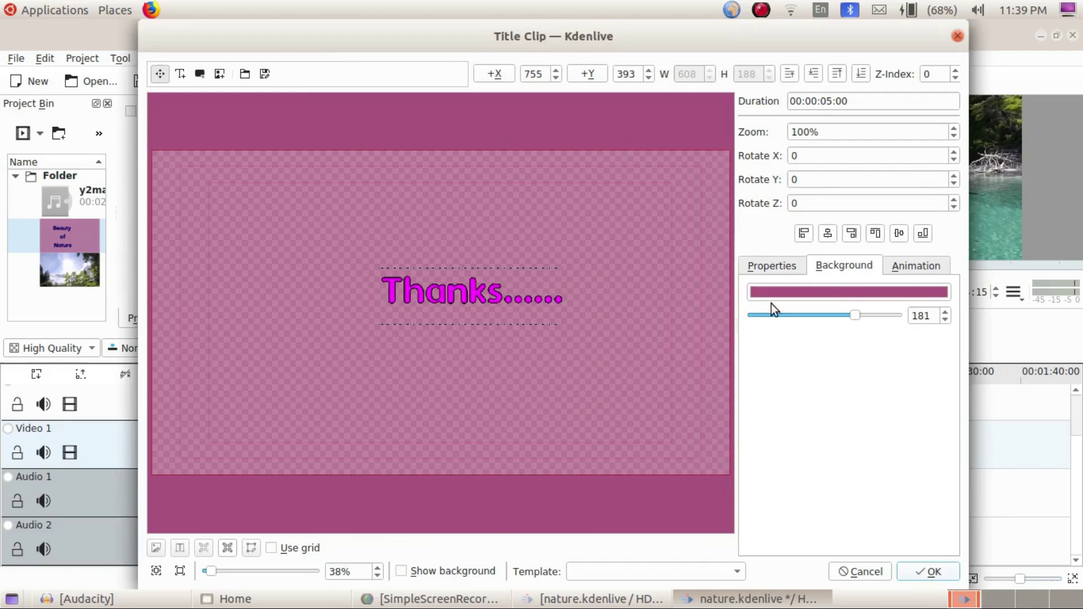
{"action": "left_click", "coordinate": [838, 292]}
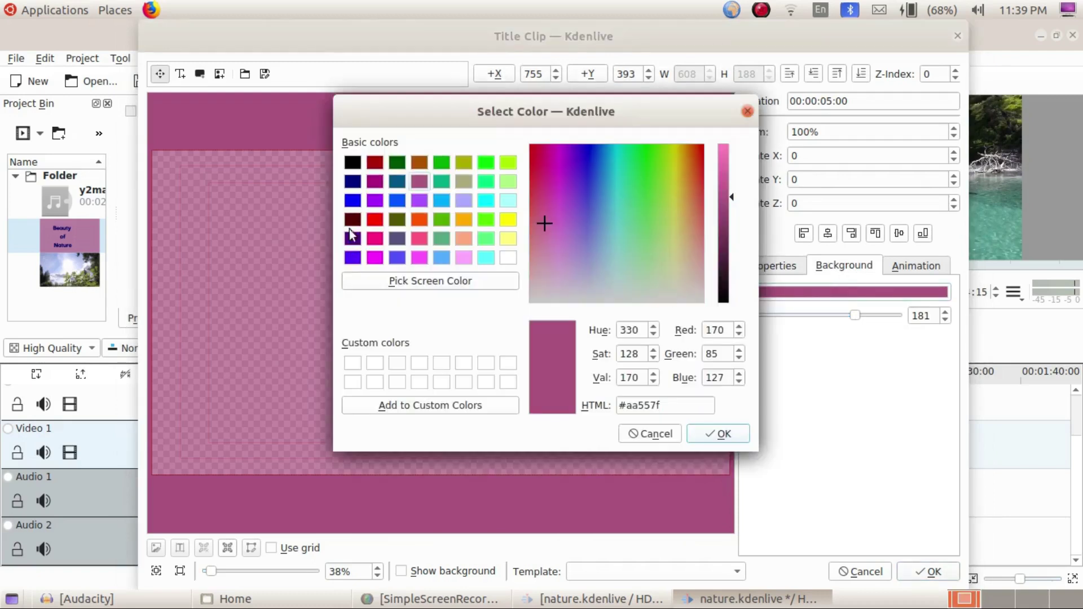
{"action": "left_click", "coordinate": [353, 200]}
{"action": "left_click", "coordinate": [716, 434]}
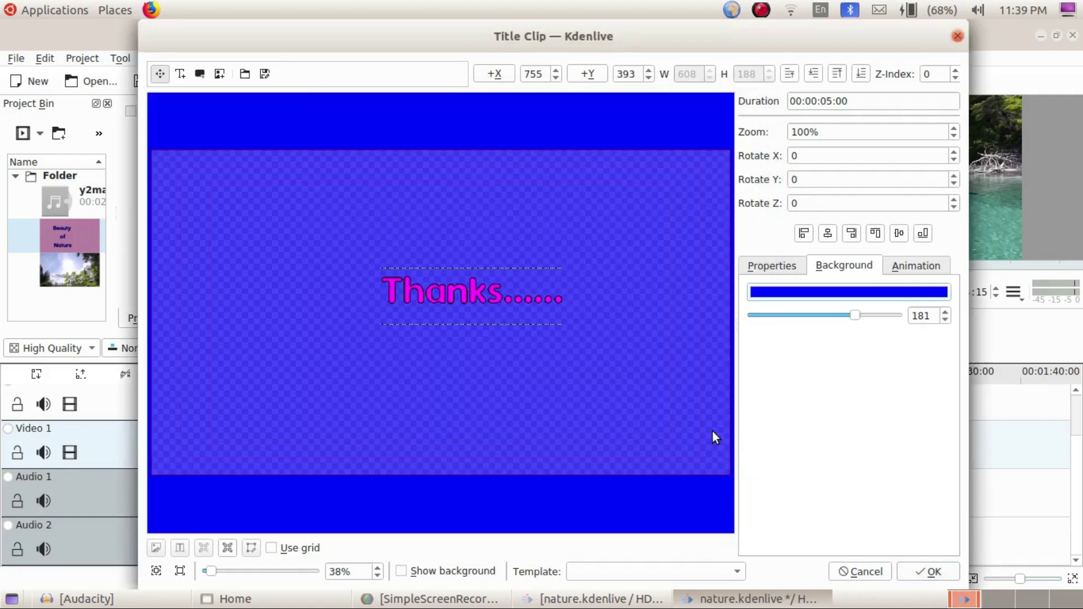
Position the title animation's start frame at about X 1071, Y 415.
{"action": "key", "text": "ctrl+Tab"}
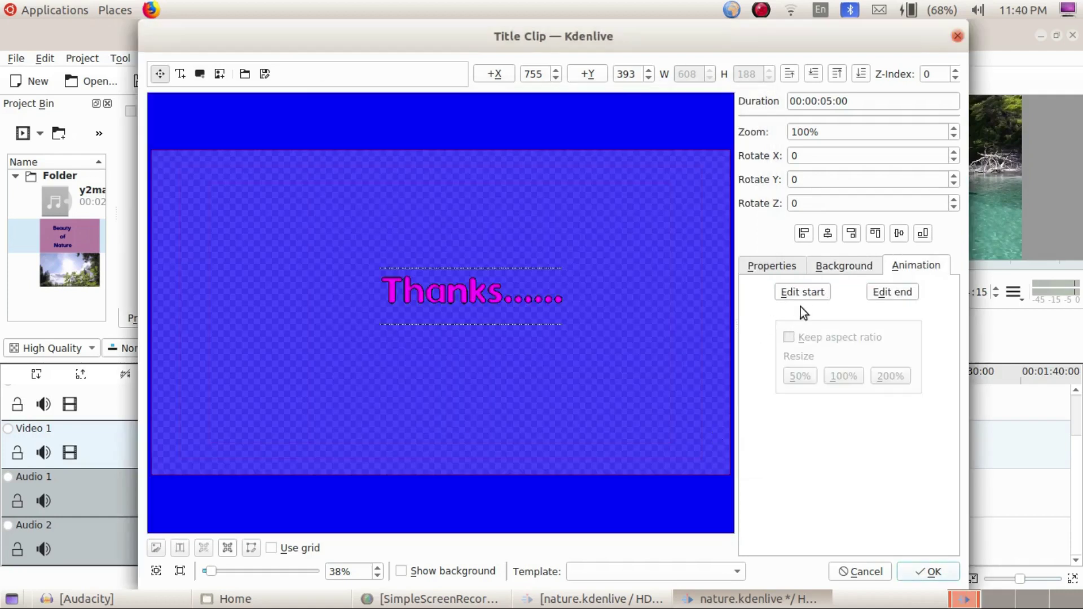
{"action": "left_click", "coordinate": [791, 290]}
{"action": "left_click_drag", "start_coordinate": [242, 204], "coordinate": [622, 321]}
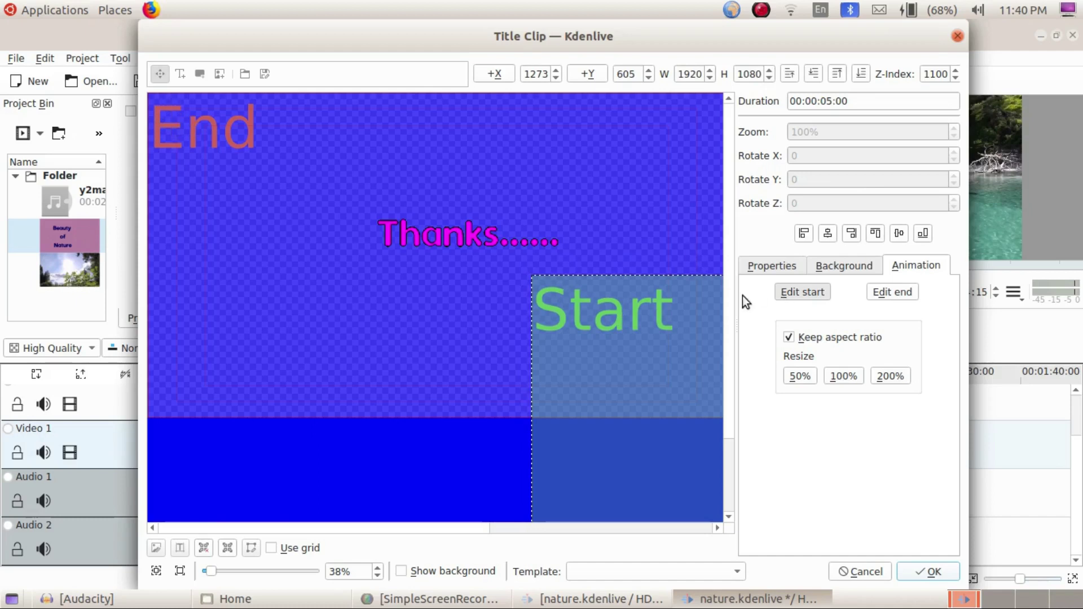
{"action": "left_click_drag", "start_coordinate": [630, 351], "coordinate": [568, 295]}
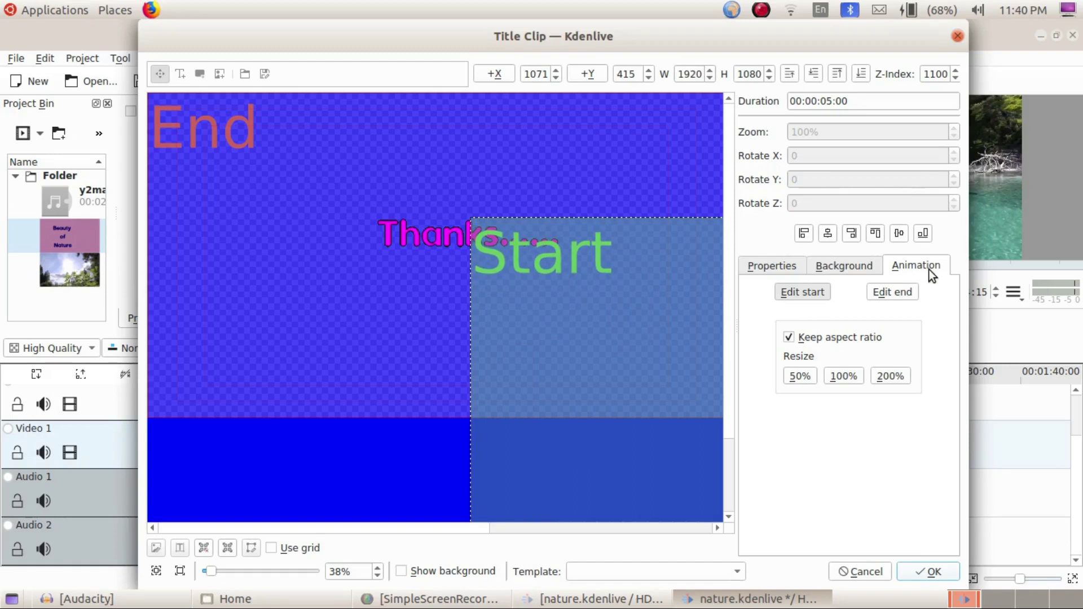
Position the animation's end frame at about X -923, Y -236, then save the "Thanks......" title and preview its animation.
{"action": "left_click", "coordinate": [902, 296]}
{"action": "left_click_drag", "start_coordinate": [288, 196], "coordinate": [188, 176]}
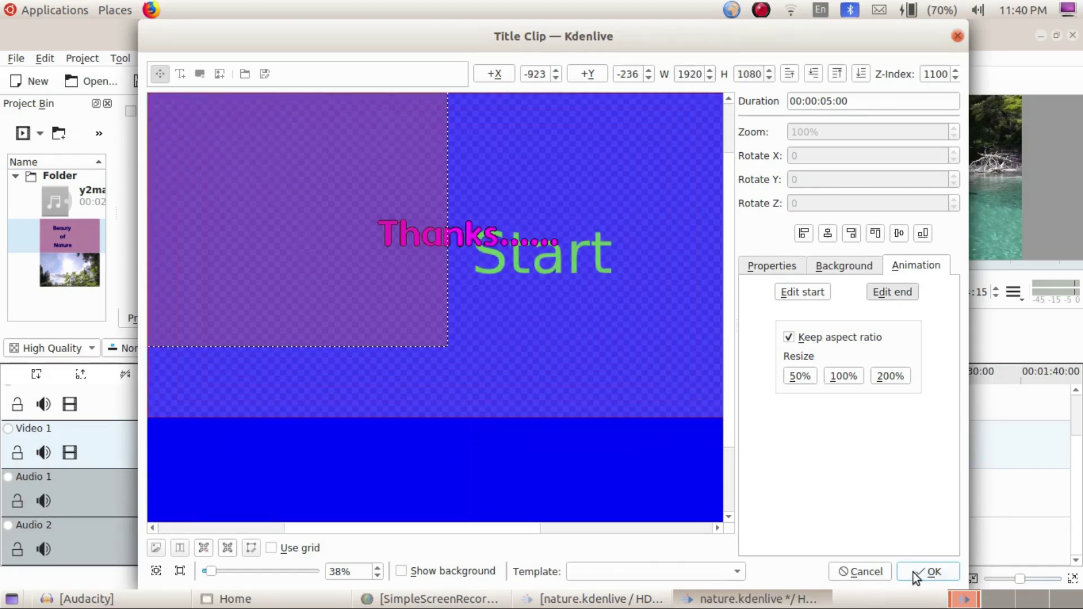
{"action": "left_click", "coordinate": [933, 571]}
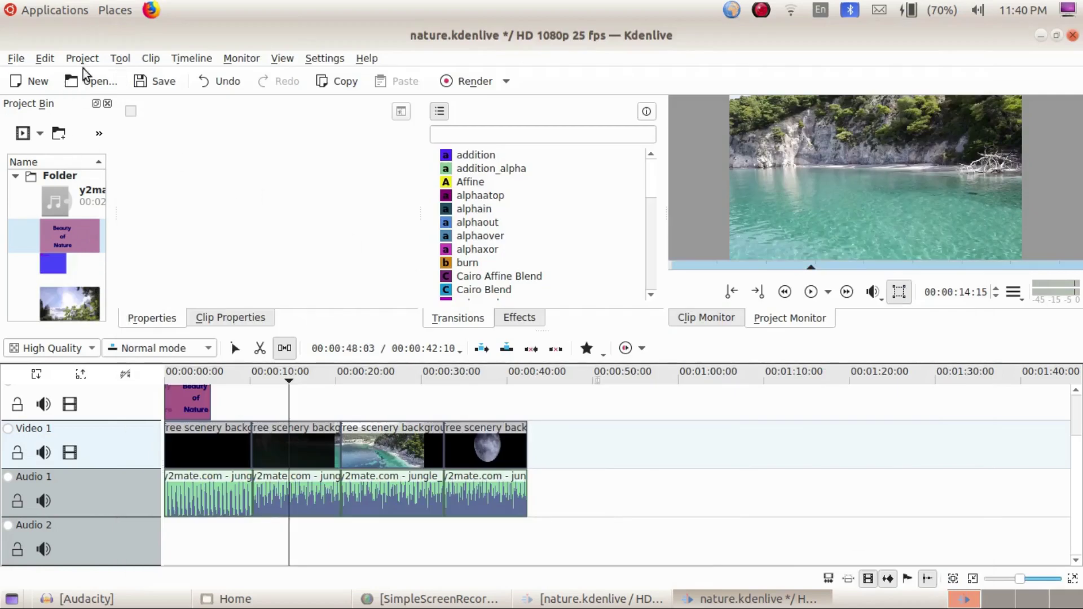
{"action": "left_click", "coordinate": [64, 265]}
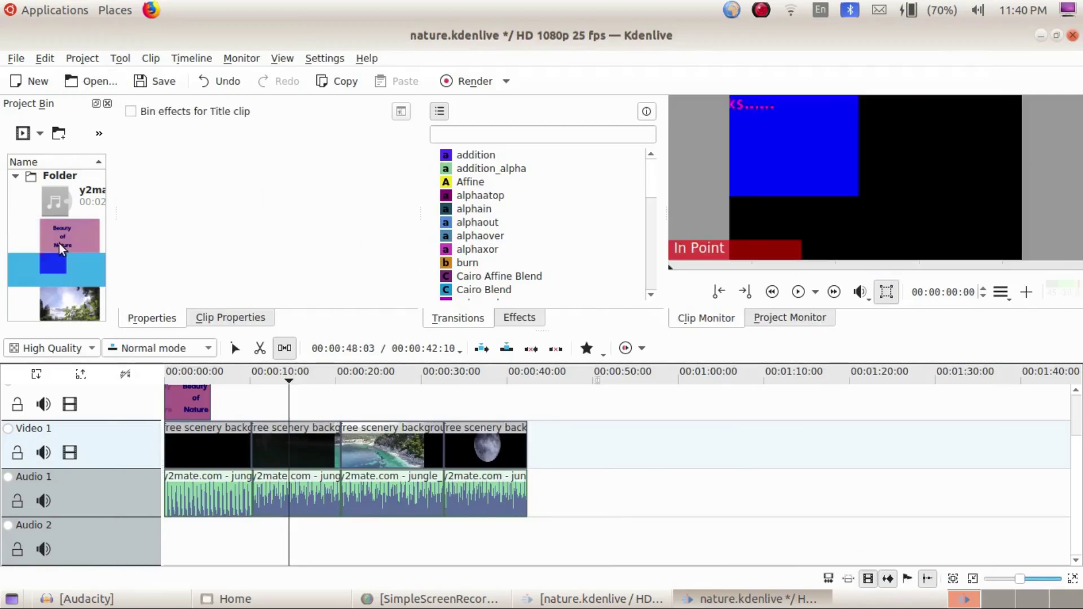
{"action": "left_click", "coordinate": [798, 292]}
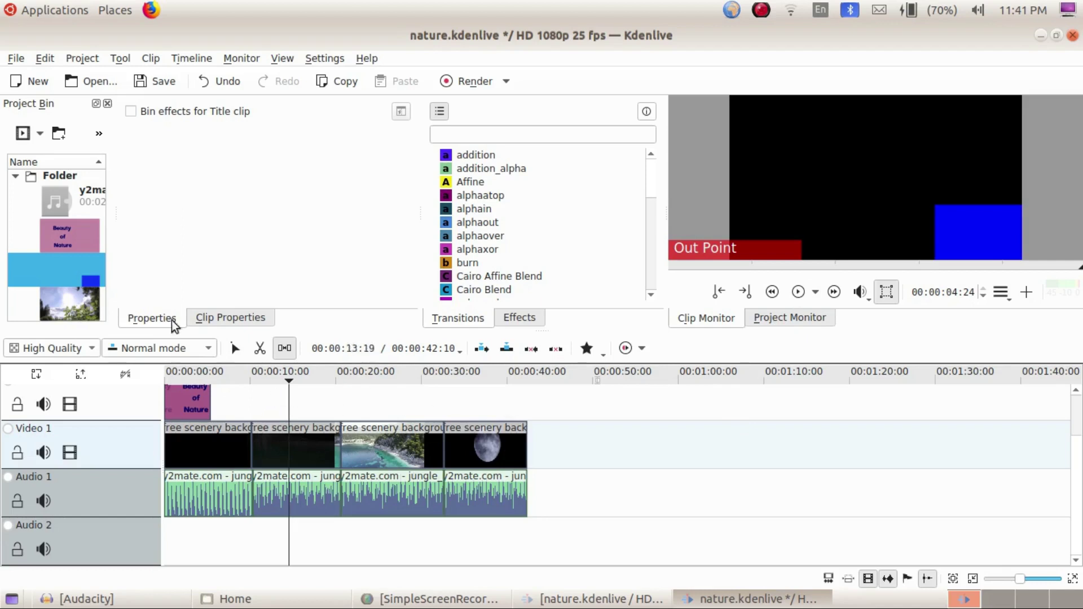
Reopen the "Thanks......" title, move its animation end frame further out past the canvas's upper-left corner, save it and replay the animation.
{"action": "double_click", "coordinate": [62, 266]}
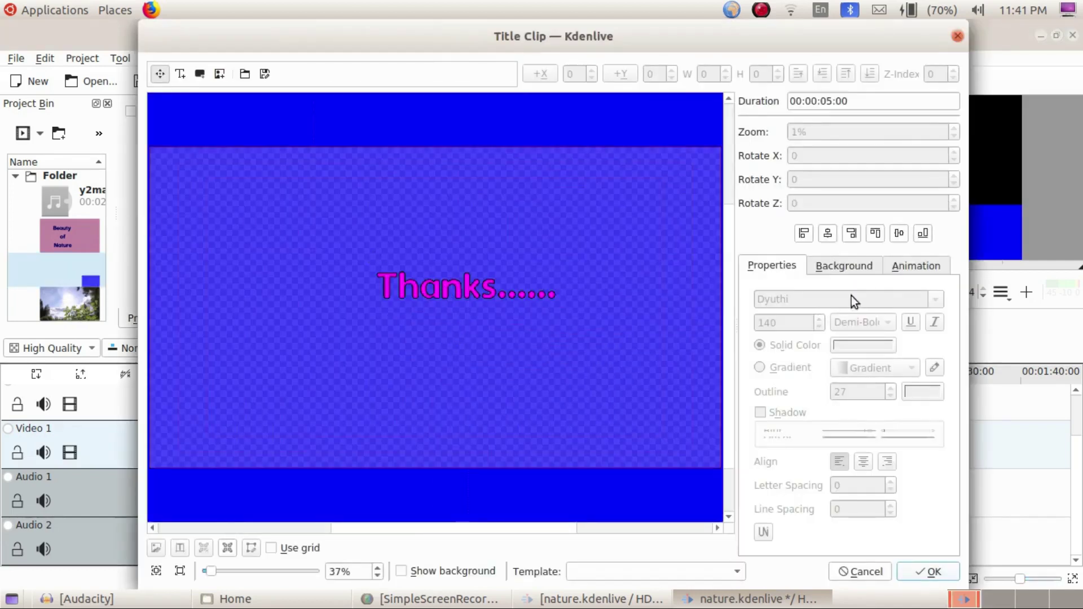
{"action": "left_click", "coordinate": [906, 267]}
{"action": "left_click", "coordinate": [896, 293]}
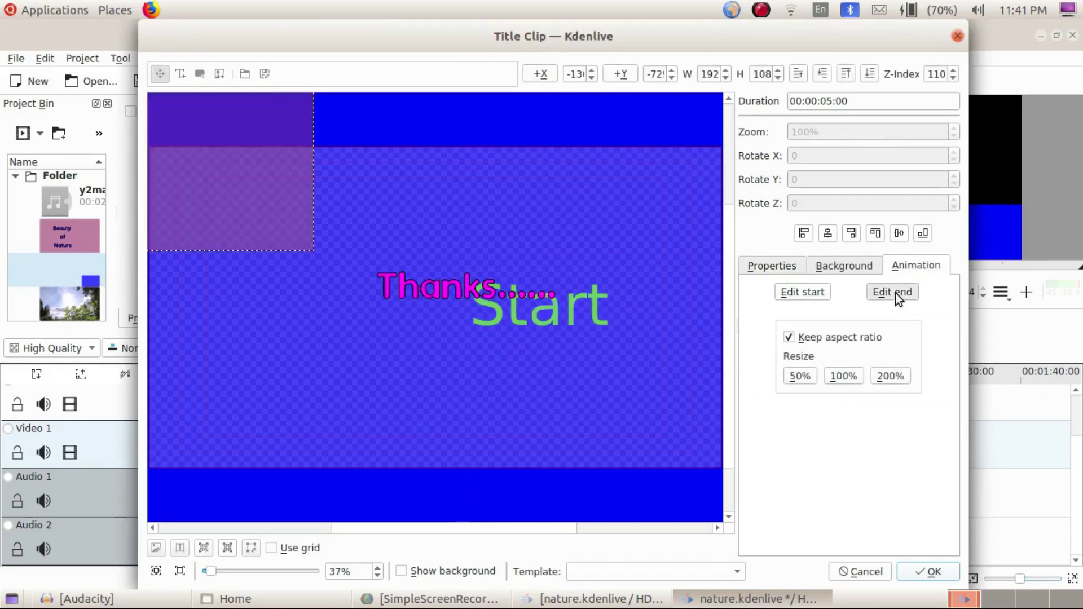
{"action": "left_click_drag", "start_coordinate": [253, 196], "coordinate": [150, 86]}
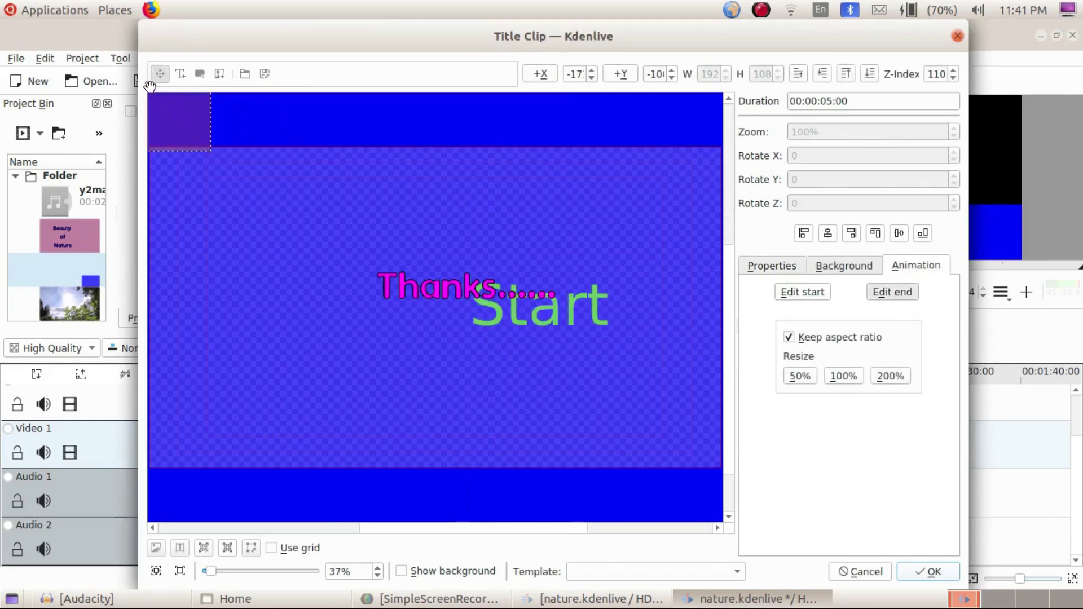
{"action": "left_click", "coordinate": [933, 574]}
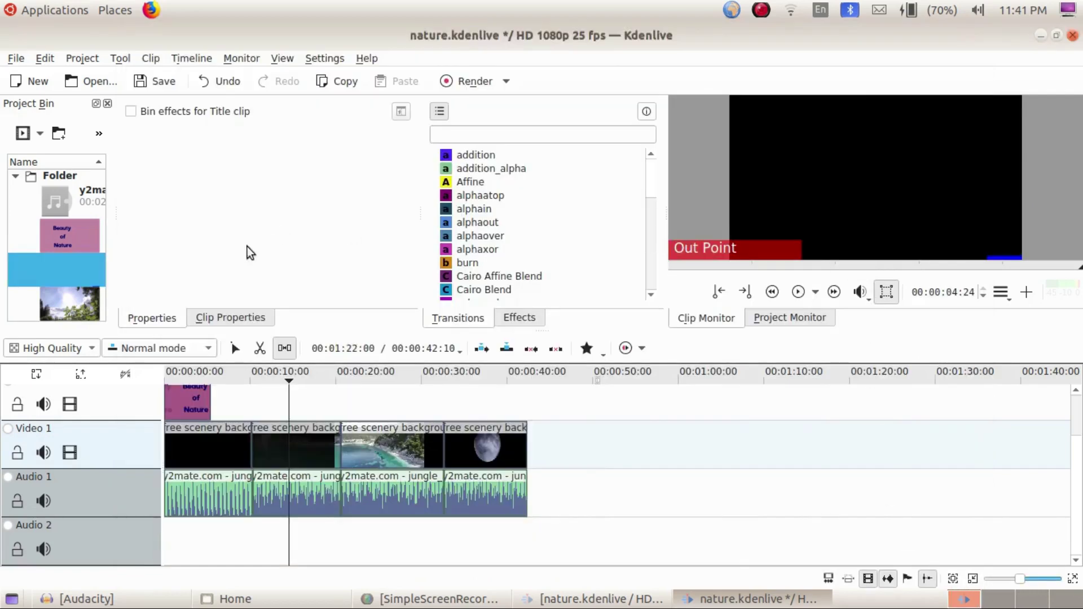
{"action": "left_click", "coordinate": [83, 232]}
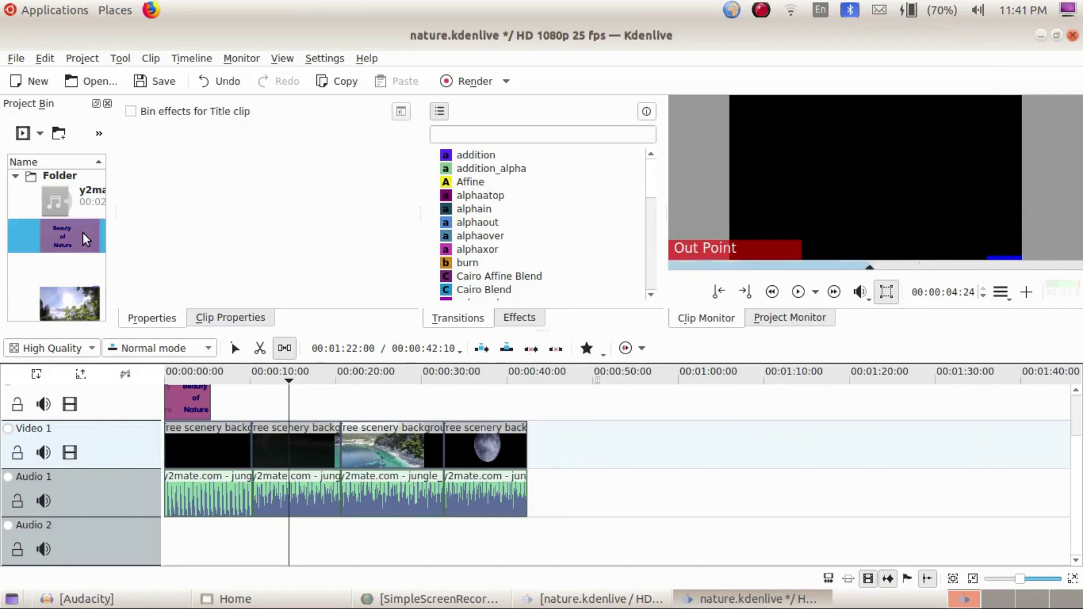
{"action": "left_click", "coordinate": [60, 267]}
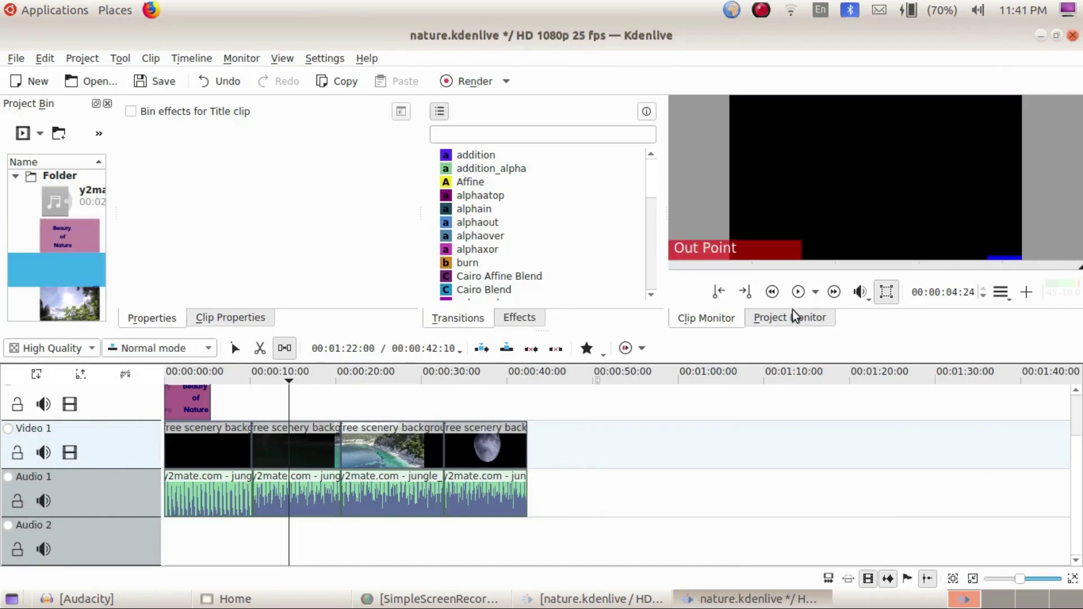
{"action": "left_click", "coordinate": [799, 292]}
Place the "Thanks......" title clip directly after the moon clip on Video 1, and play the project from 00:00:42:03.
{"action": "left_click_drag", "start_coordinate": [290, 333], "coordinate": [533, 443]}
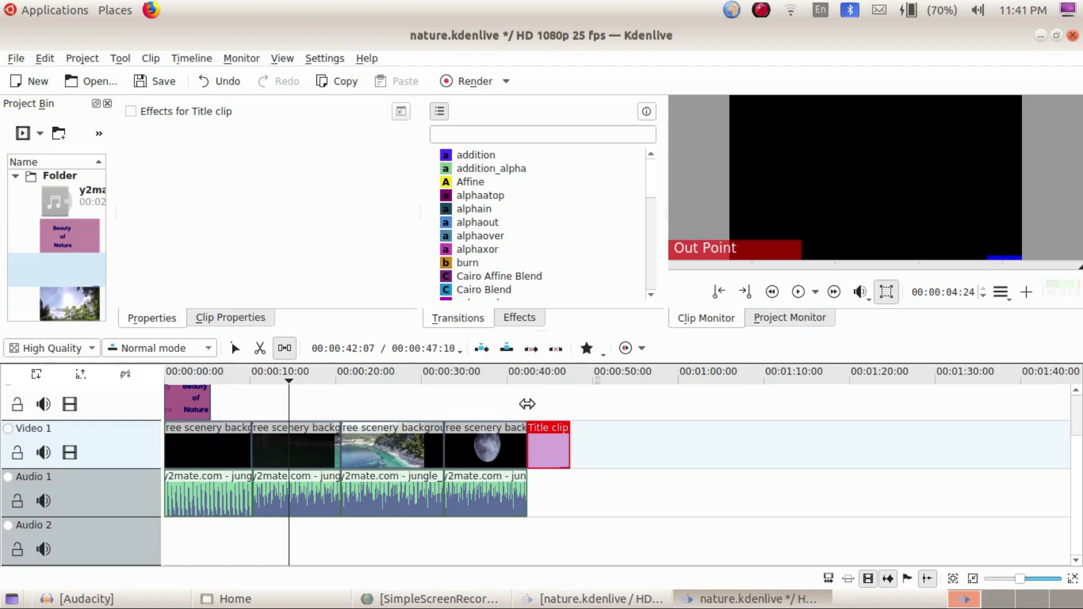
{"action": "left_click", "coordinate": [236, 349]}
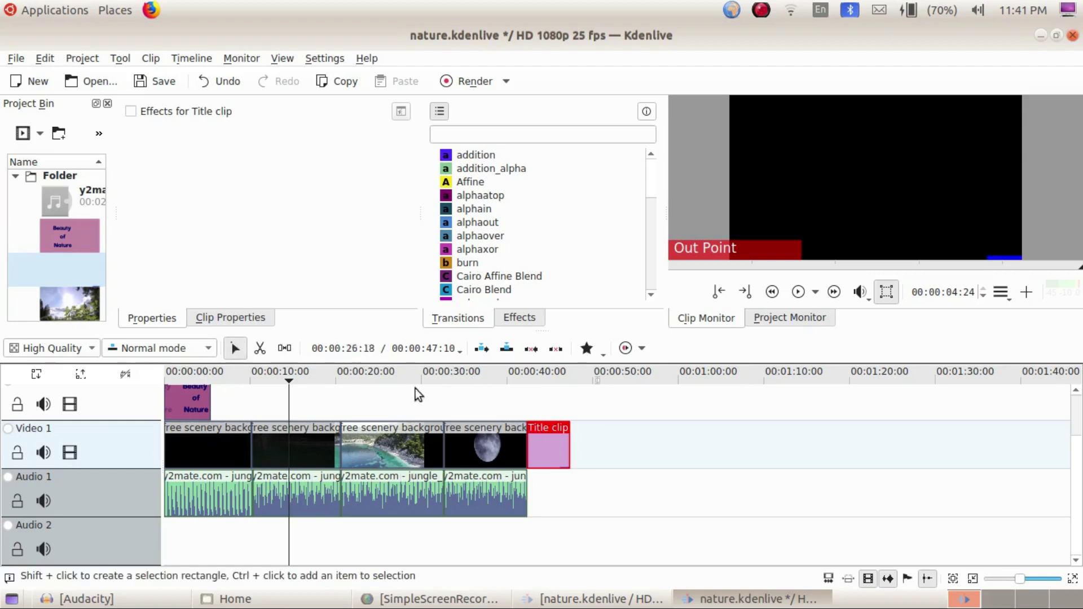
{"action": "left_click", "coordinate": [525, 397]}
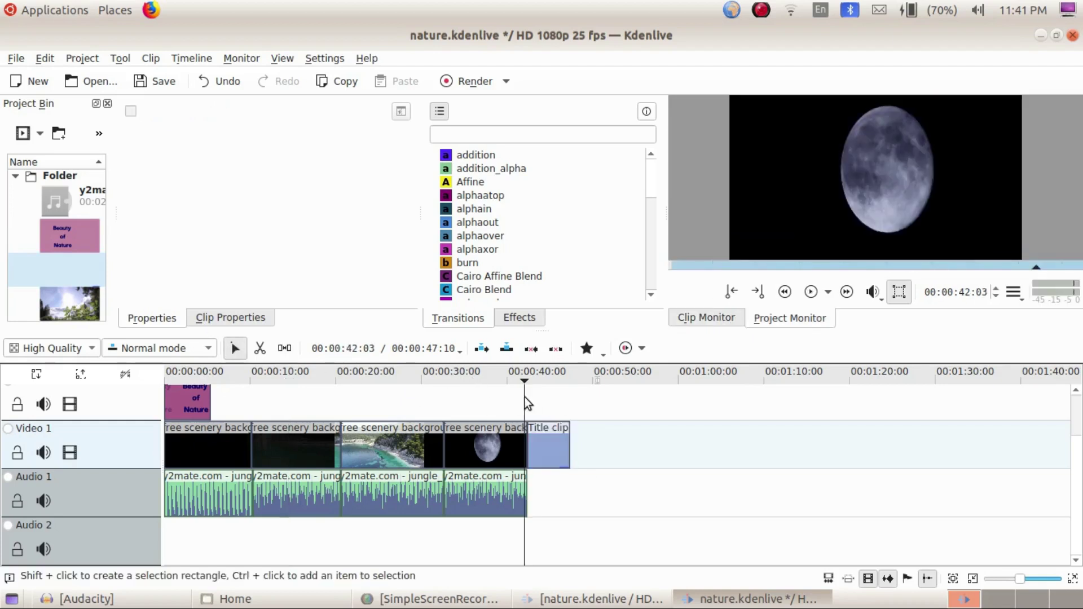
{"action": "left_click", "coordinate": [811, 291]}
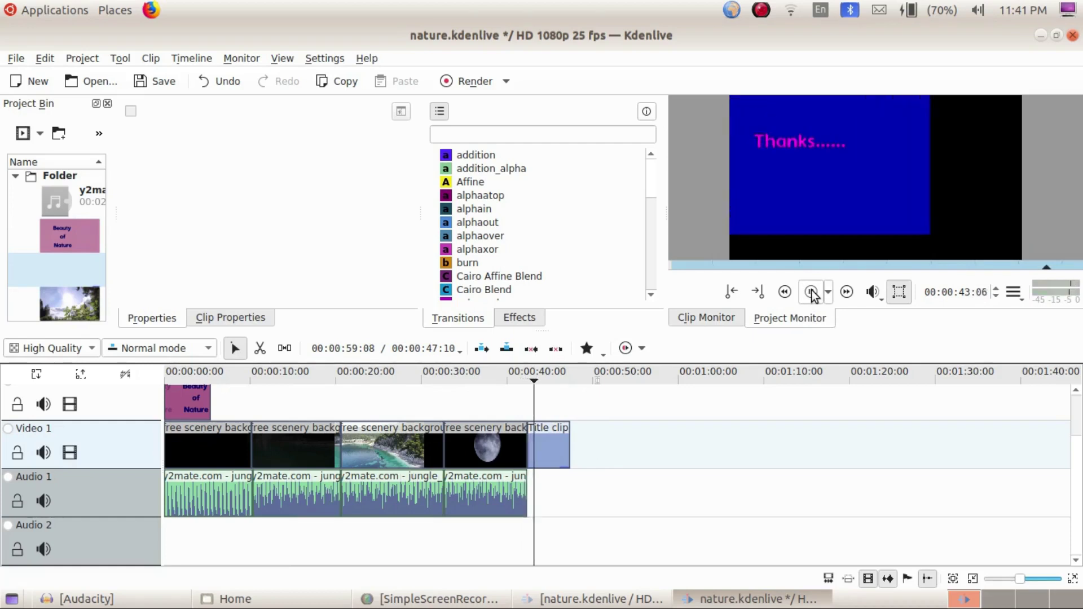
Move the "Thanks......" title clip from Video 1 up to Video 2 at 00:00:38:22, overlapping the moon clip.
{"action": "left_click_drag", "start_coordinate": [543, 439], "coordinate": [513, 402]}
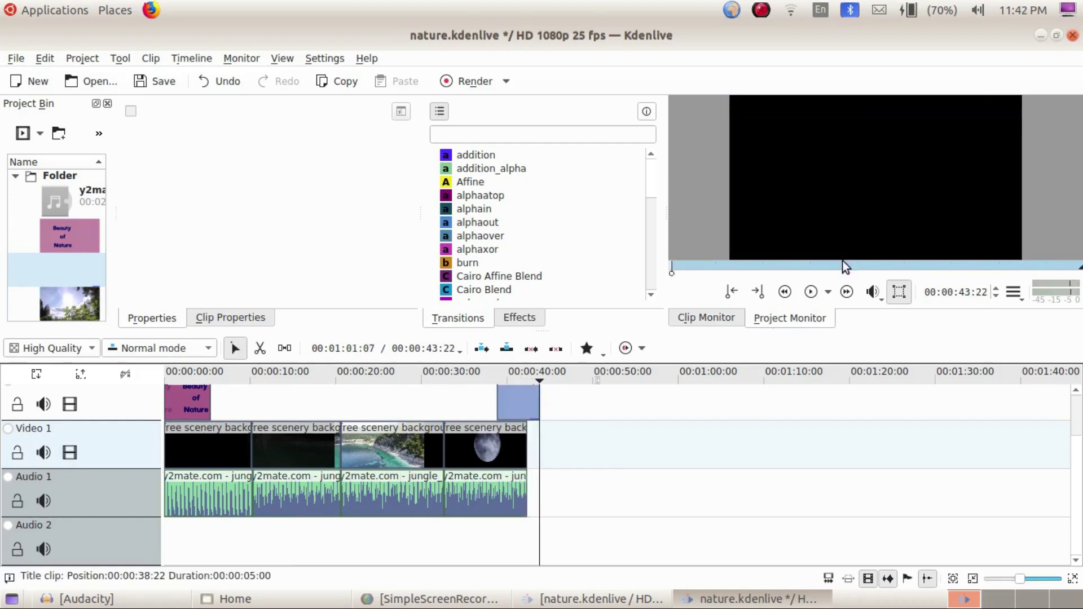
{"action": "double_click", "coordinate": [523, 398]}
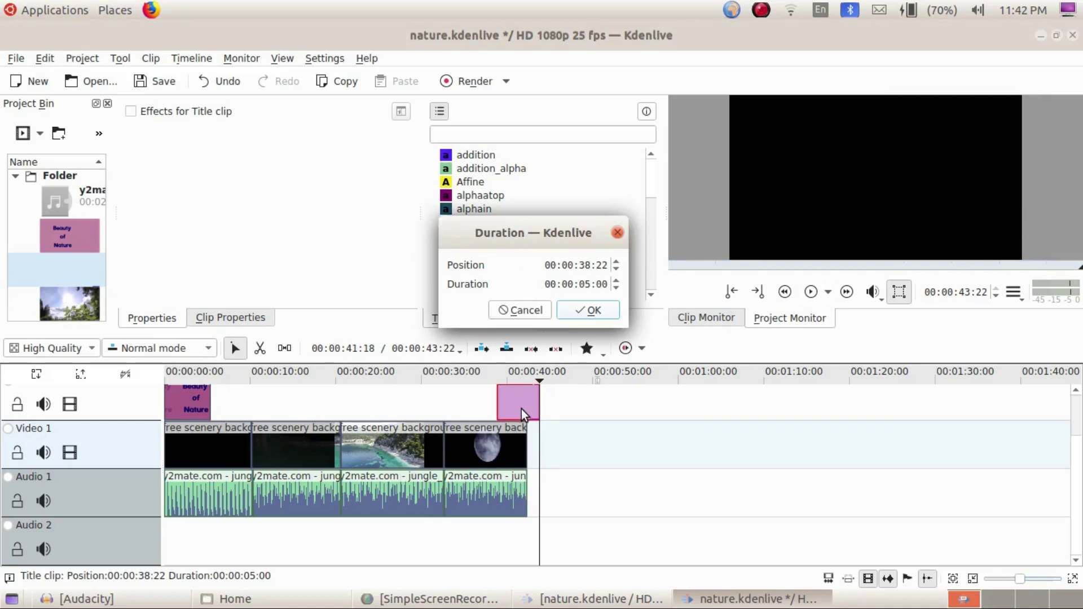
{"action": "left_click", "coordinate": [534, 310]}
Reopen the "Thanks......" title from the project bin, move its animation end frame to about X -5, Y 18, and save it.
{"action": "double_click", "coordinate": [68, 265]}
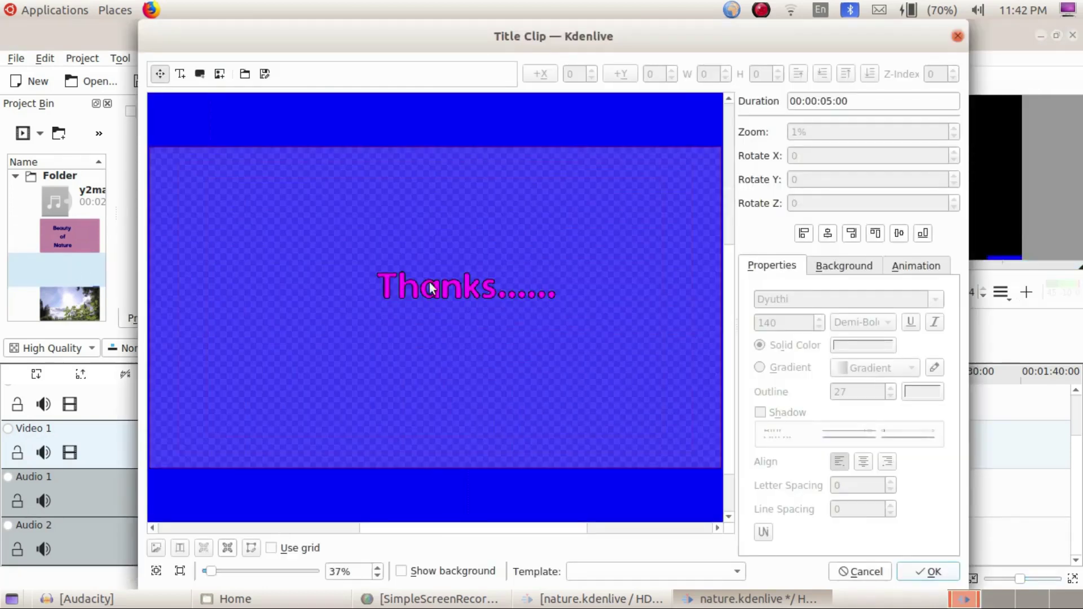
{"action": "left_click", "coordinate": [906, 267]}
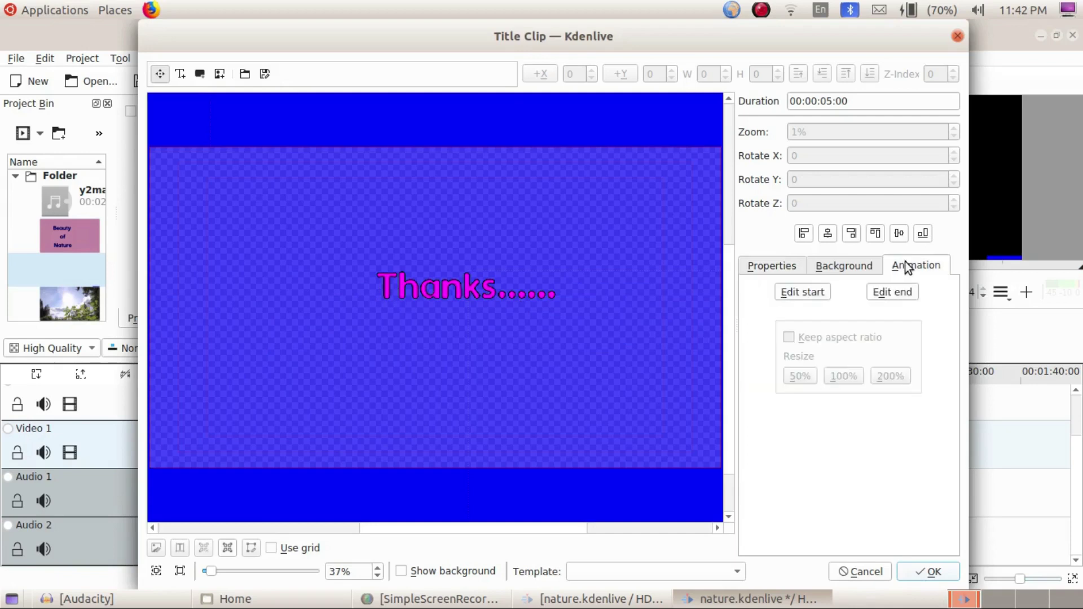
{"action": "left_click", "coordinate": [889, 293]}
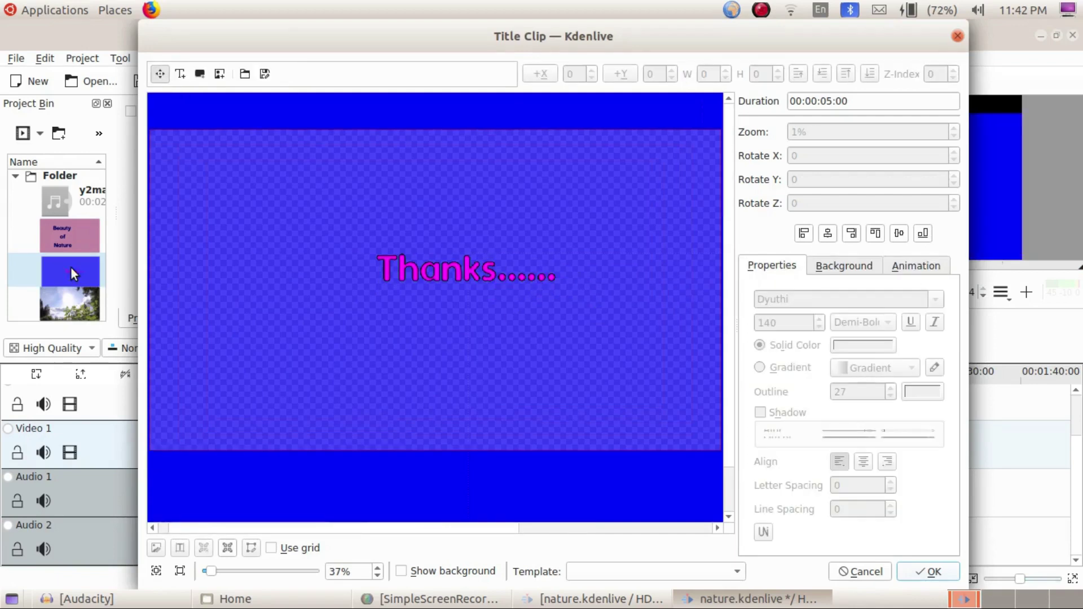
{"action": "left_click", "coordinate": [916, 269]}
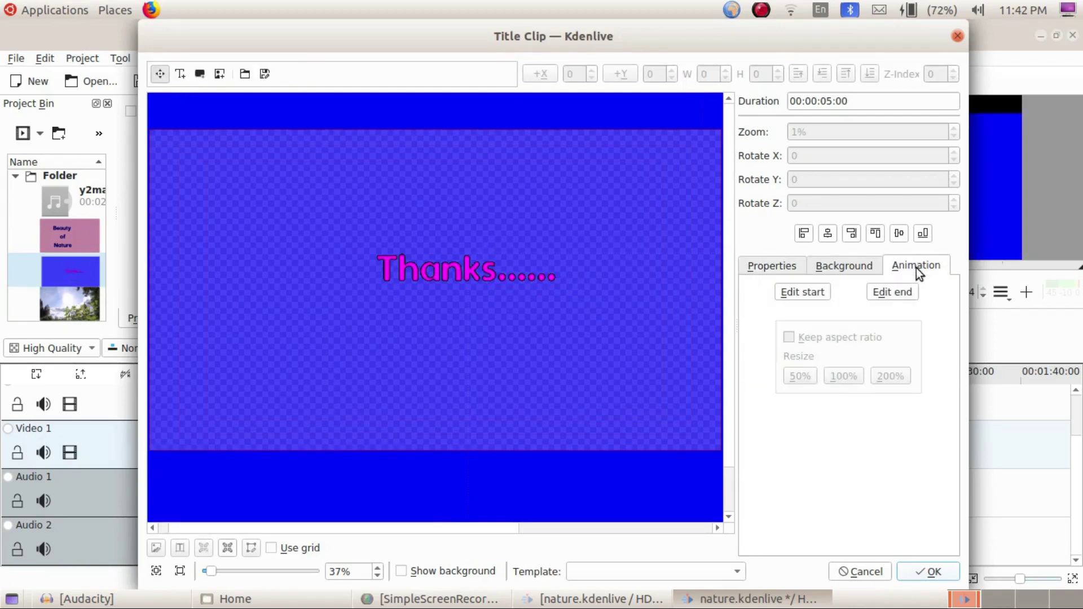
{"action": "left_click", "coordinate": [892, 293]}
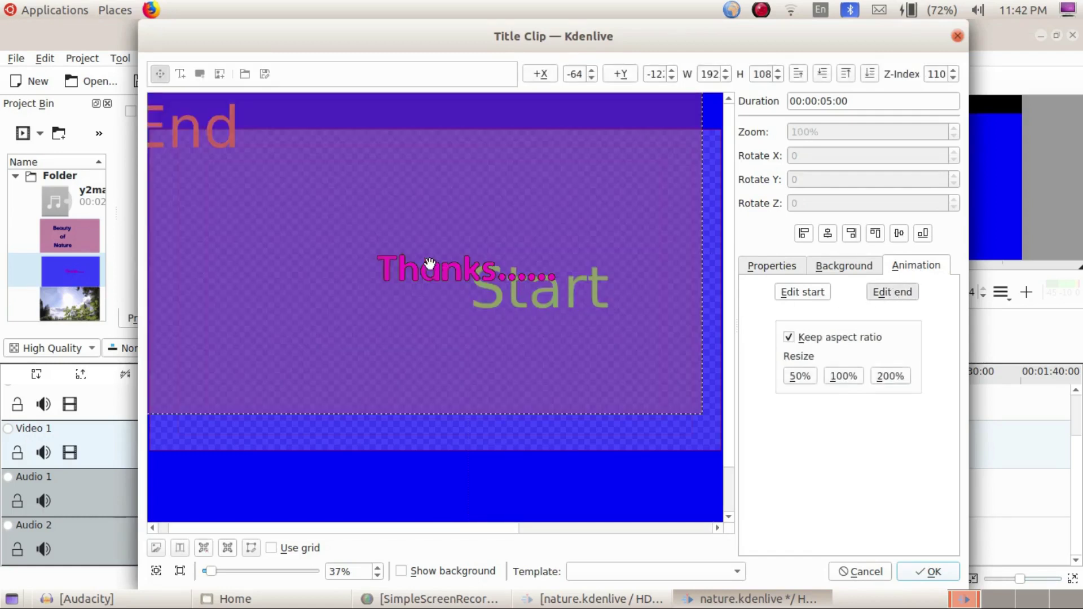
{"action": "left_click_drag", "start_coordinate": [331, 223], "coordinate": [346, 266]}
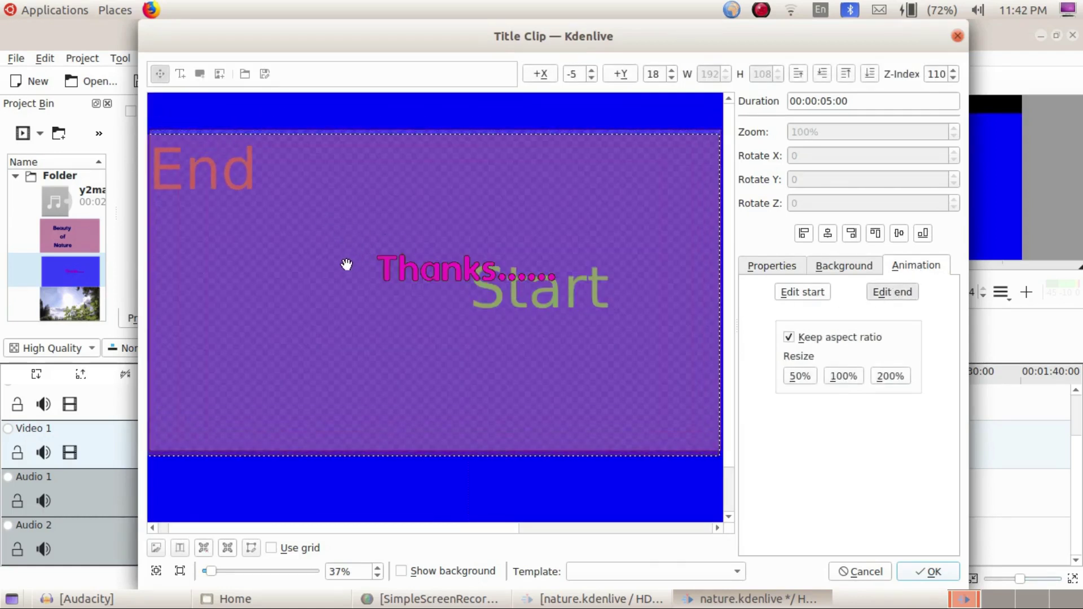
{"action": "left_click", "coordinate": [929, 571]}
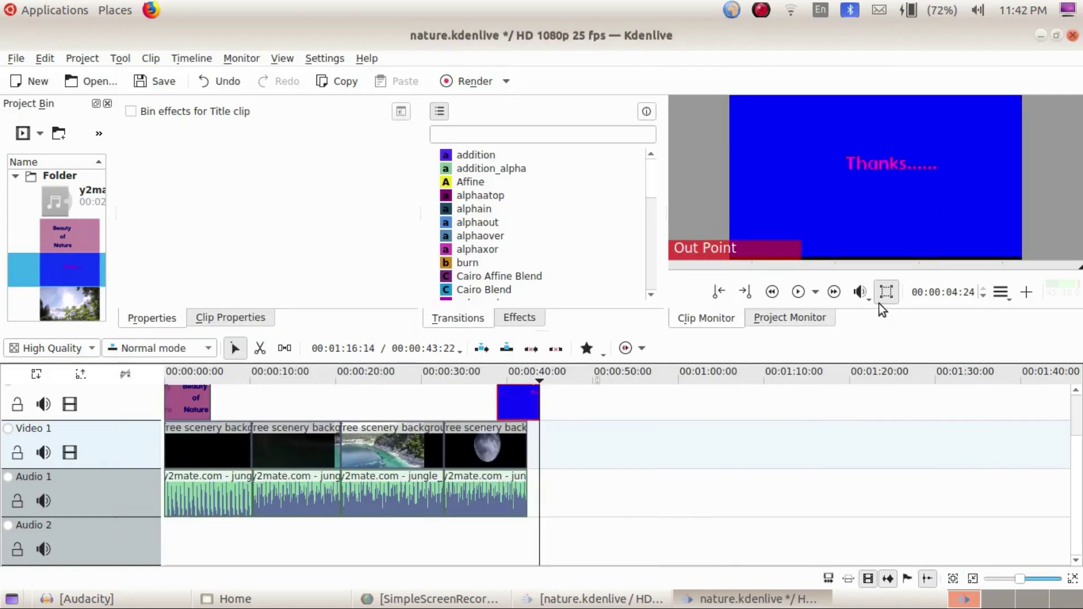
Preview the "Thanks......" title's animation, and play the project from just before the title on Video 2.
{"action": "left_click", "coordinate": [800, 293]}
{"action": "left_click", "coordinate": [489, 392]}
{"action": "left_click", "coordinate": [809, 293]}
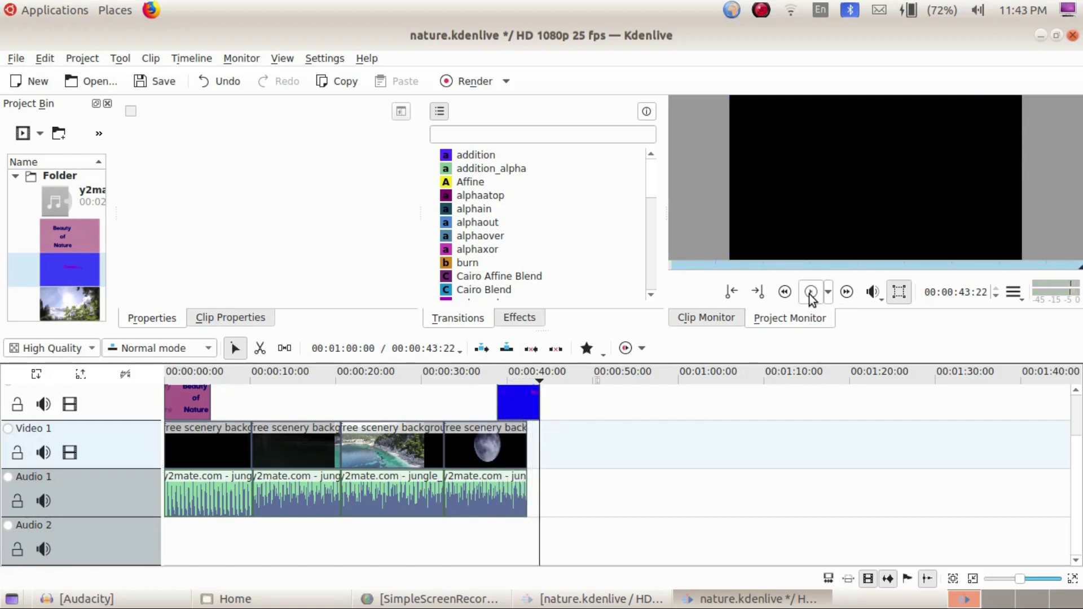
Shift the "Thanks......" title on Video 2 to end flush with the moon clip, and play that section of the project.
{"action": "left_click_drag", "start_coordinate": [515, 405], "coordinate": [503, 405]}
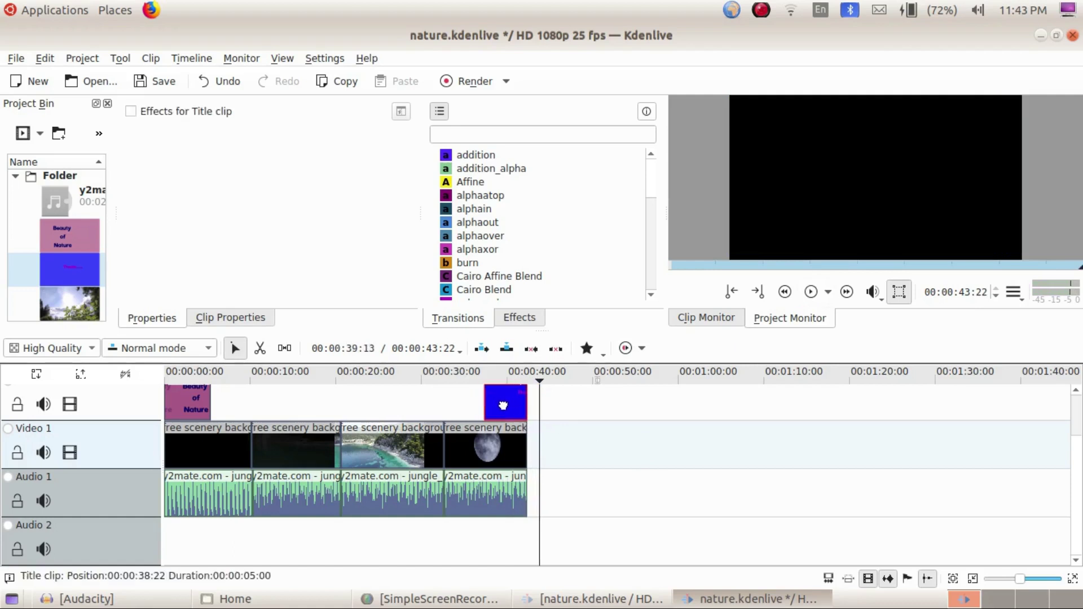
{"action": "left_click", "coordinate": [474, 384]}
{"action": "left_click", "coordinate": [812, 292]}
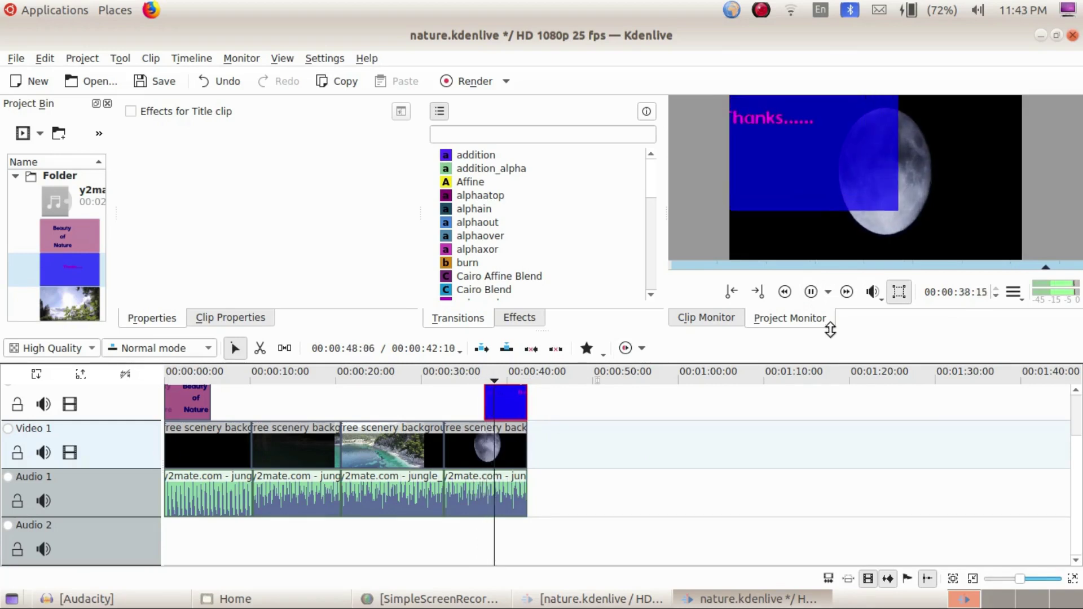
{"action": "left_click", "coordinate": [812, 294]}
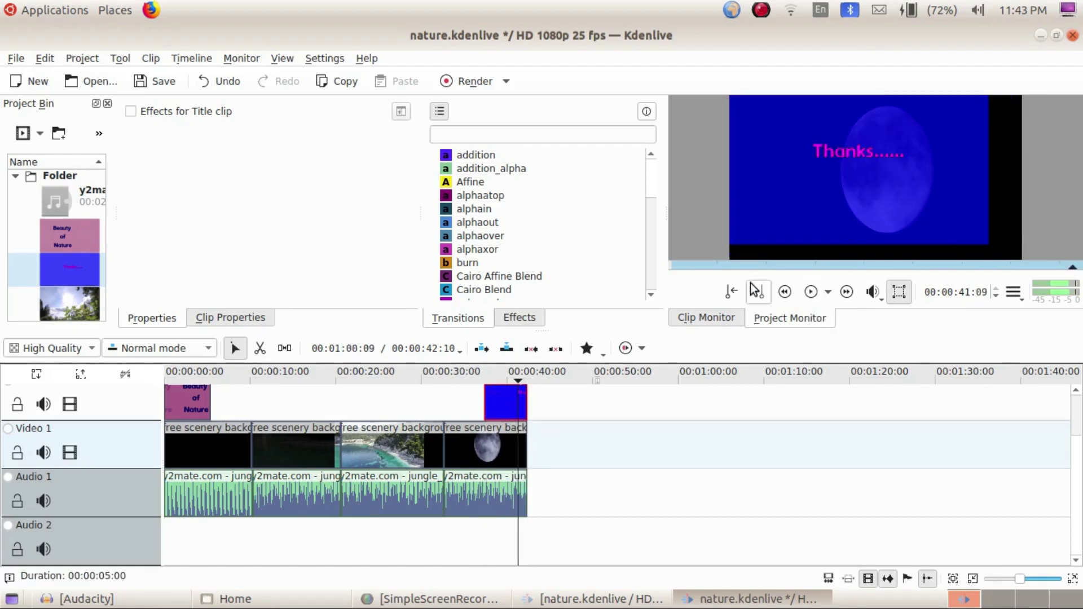
{"action": "left_click", "coordinate": [784, 293]}
{"action": "left_click", "coordinate": [812, 295]}
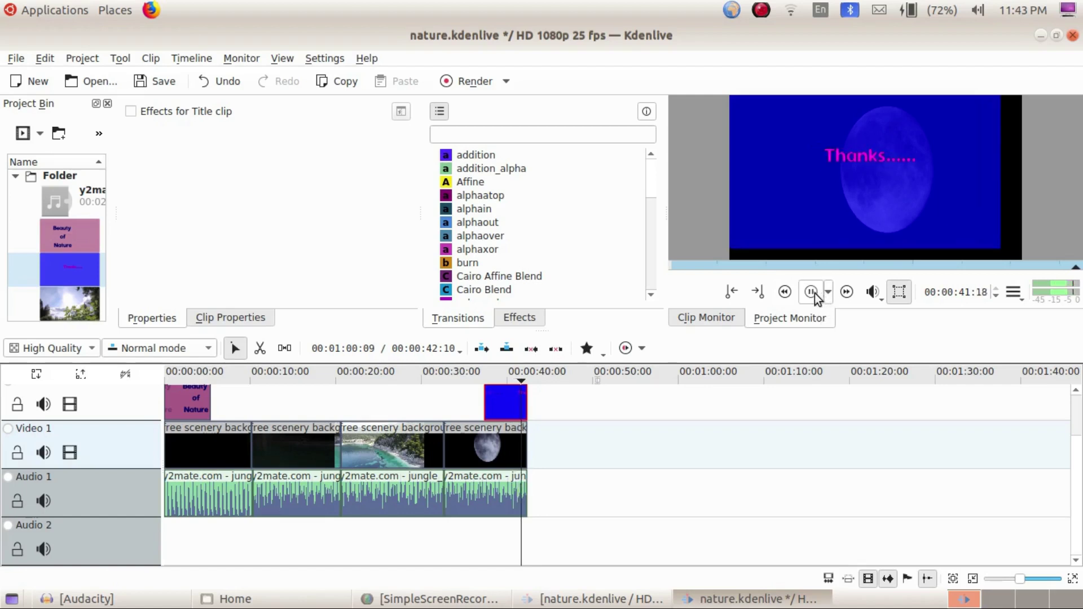
{"action": "left_click", "coordinate": [812, 292]}
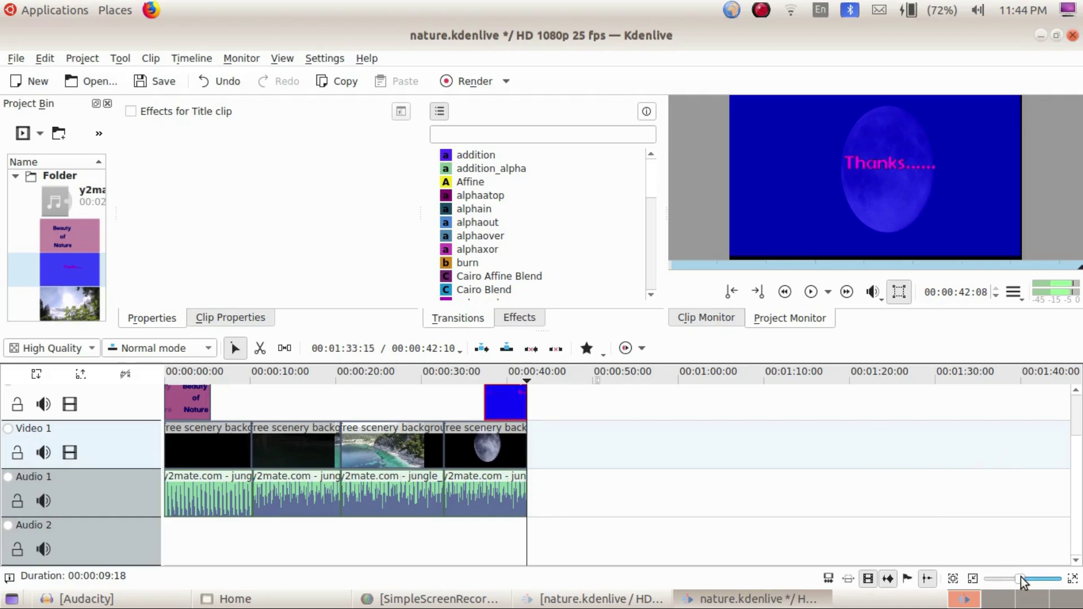
Split the last audio clip, the moon clip and the "Thanks......" title at 00:00:42:08.
{"action": "left_click_drag", "start_coordinate": [1022, 583], "coordinate": [1041, 583]}
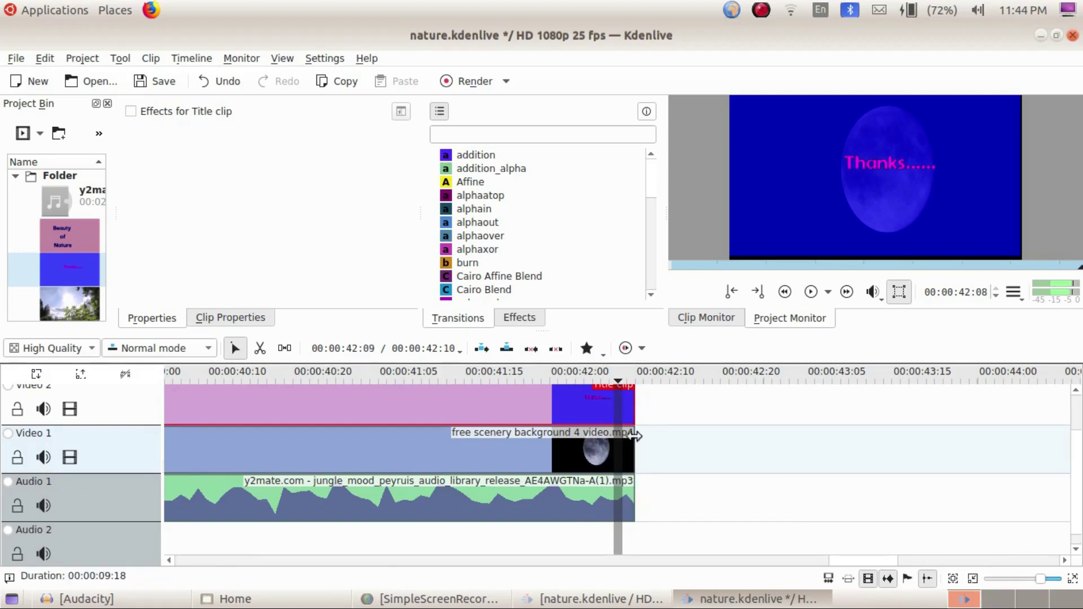
{"action": "left_click", "coordinate": [260, 350]}
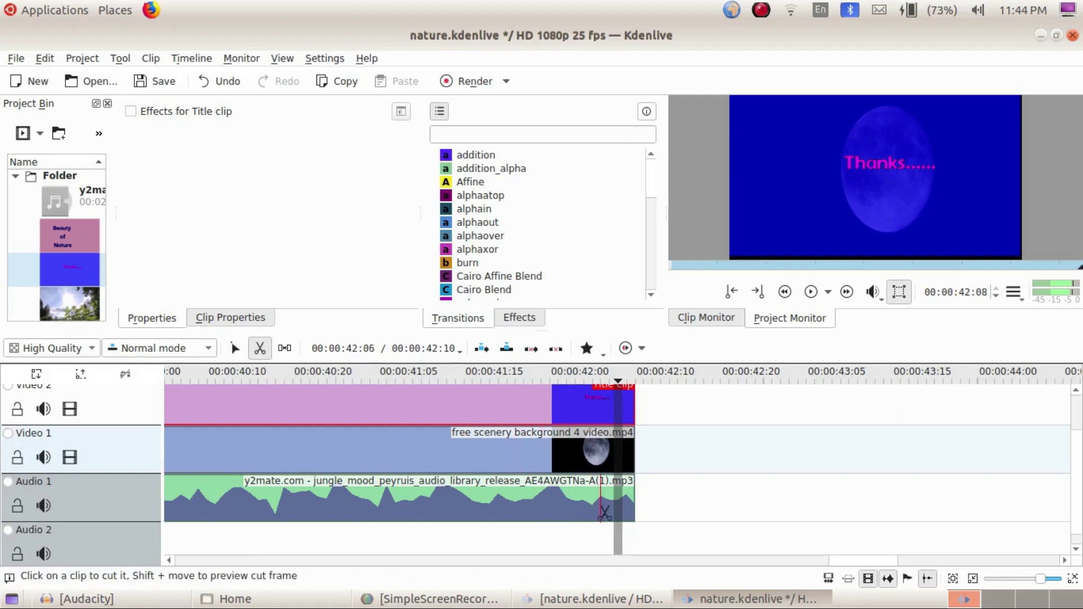
{"action": "left_click", "coordinate": [624, 496]}
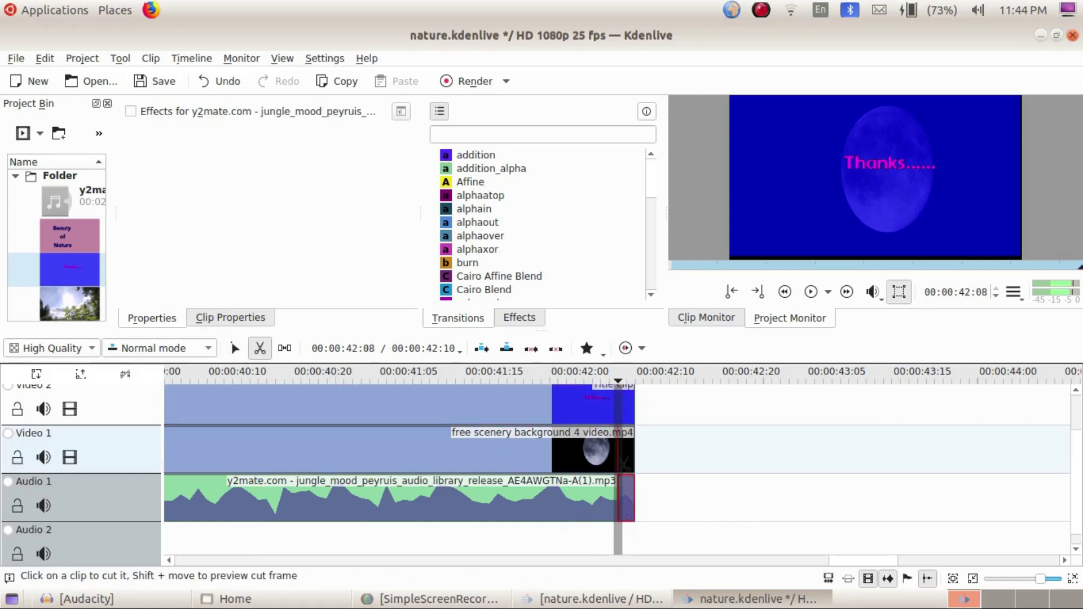
{"action": "left_click", "coordinate": [624, 454]}
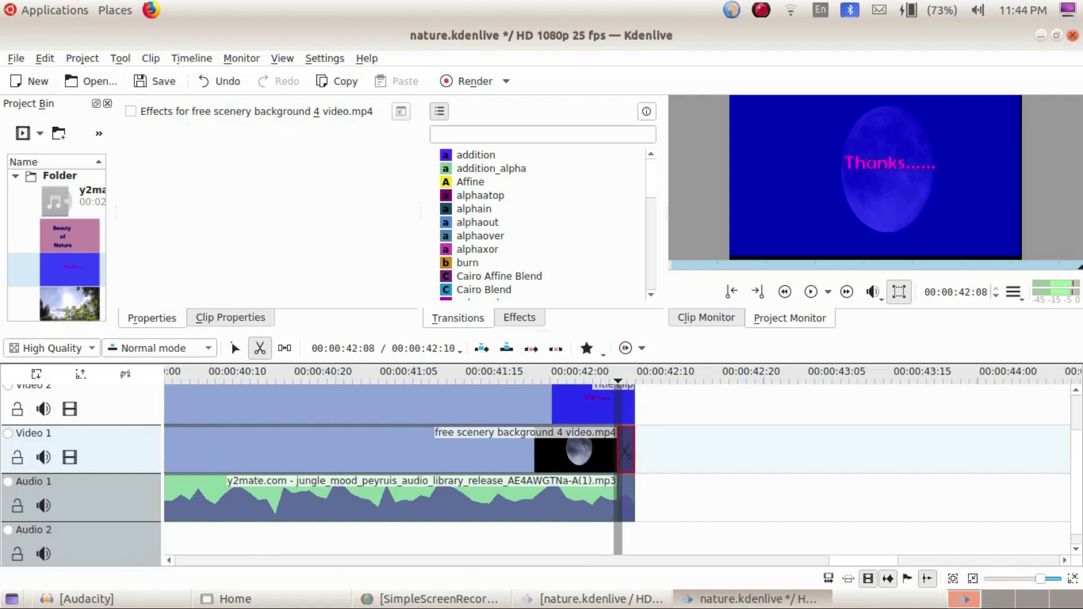
{"action": "left_click", "coordinate": [623, 417]}
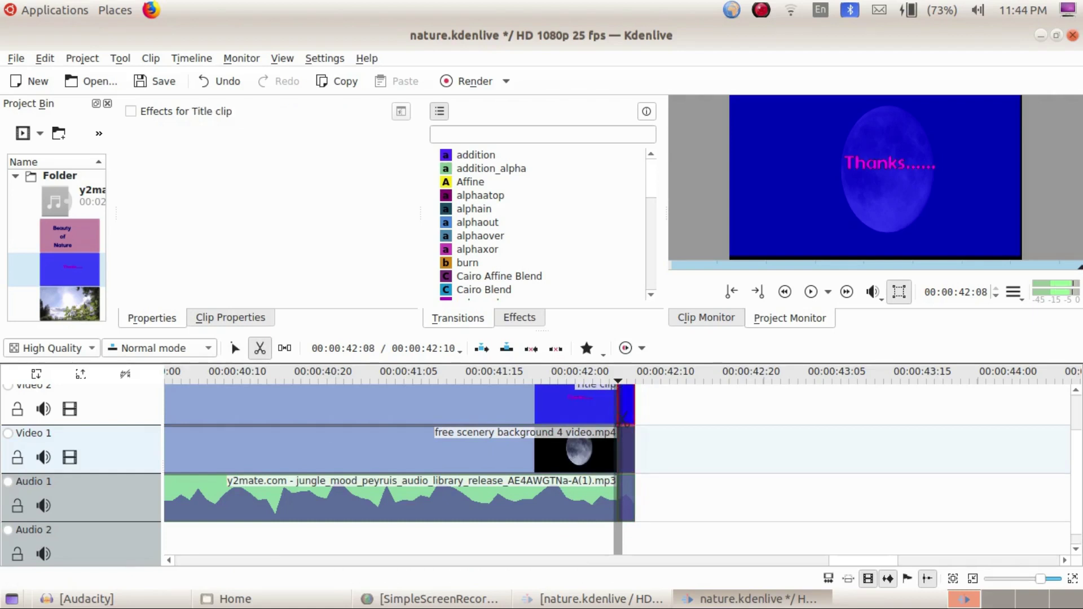
Delete the leftover pieces of the title, moon and audio clips after the 00:00:42:08 cut.
{"action": "left_click", "coordinate": [234, 350]}
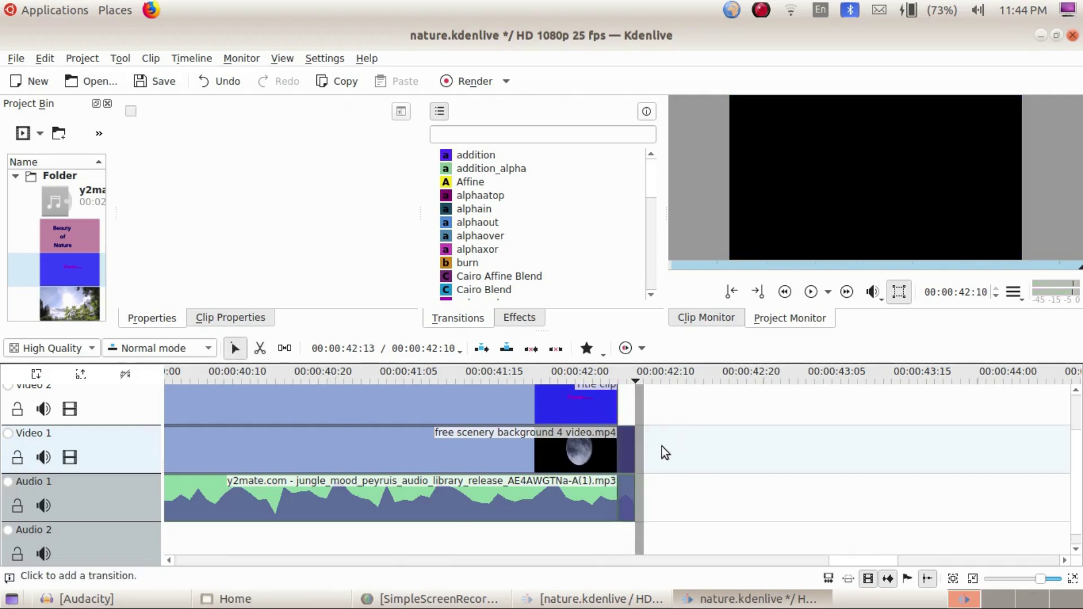
{"action": "left_click", "coordinate": [628, 455]}
{"action": "key", "text": "Delete"}
{"action": "left_click", "coordinate": [628, 495]}
{"action": "key", "text": "Delete"}
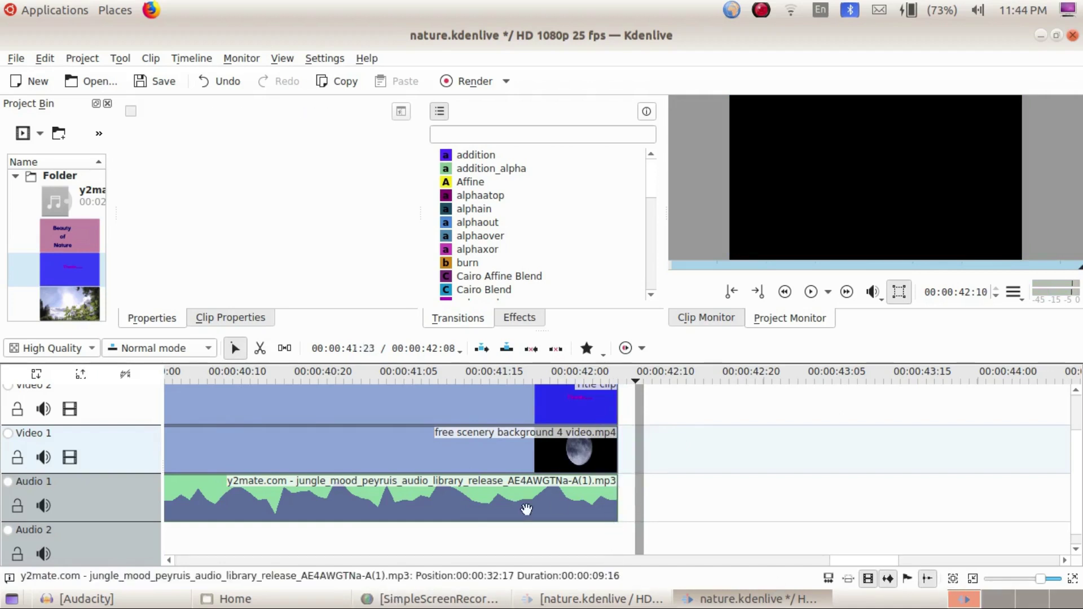
Play the whole project from its beginning through to the closing "Thanks......" title.
{"action": "left_click_drag", "start_coordinate": [873, 563], "coordinate": [224, 525]}
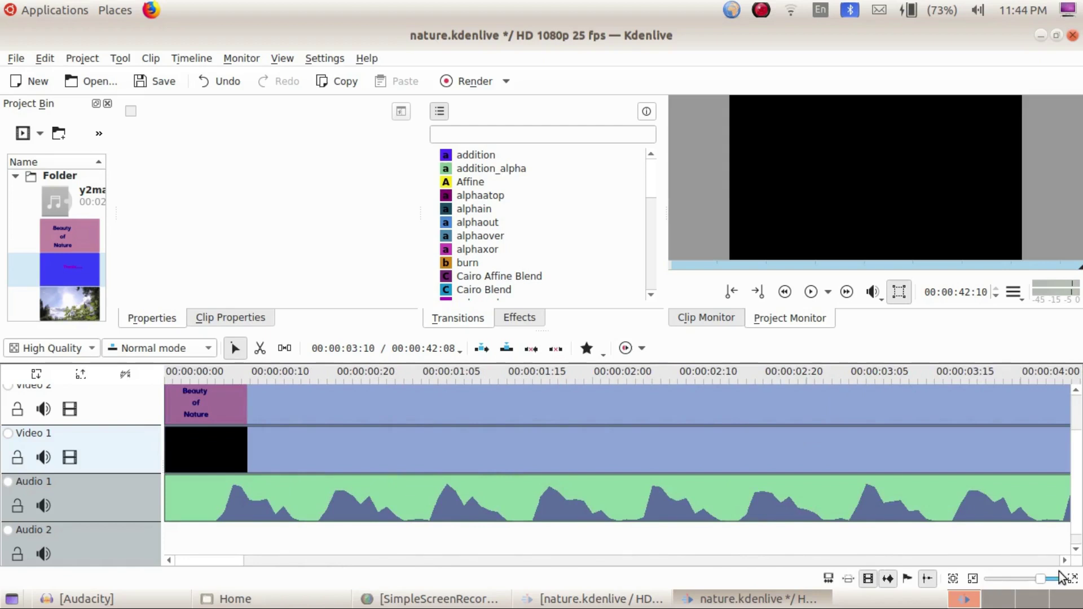
{"action": "mouse_move", "coordinate": [1045, 583]}
{"action": "left_mouse_down"}
{"action": "mouse_move", "coordinate": [1013, 583]}
{"action": "mouse_move", "coordinate": [1025, 586]}
{"action": "left_mouse_up"}
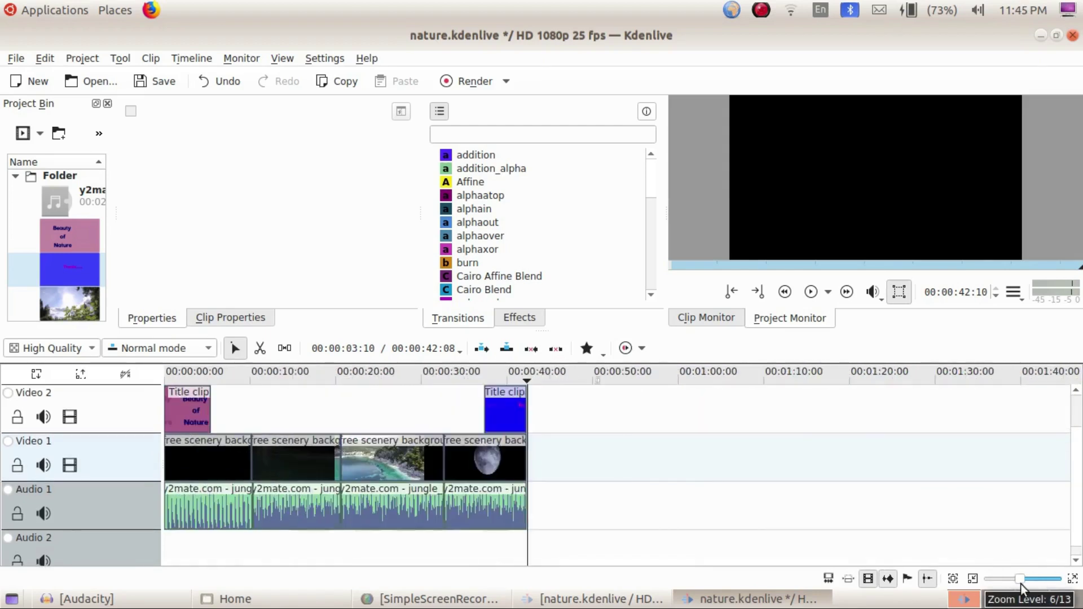
{"action": "left_click", "coordinate": [166, 389]}
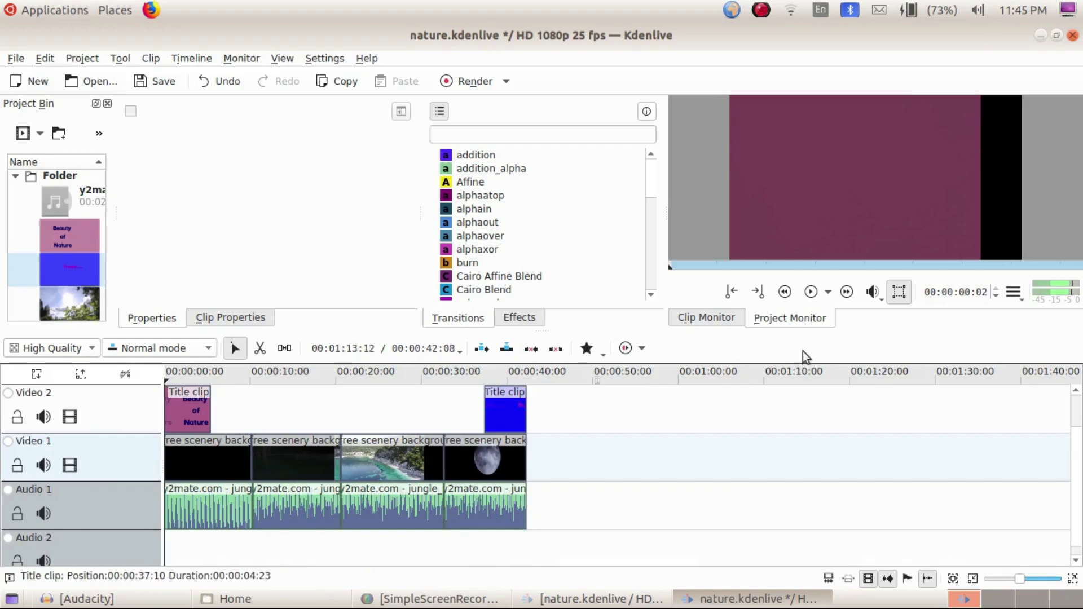
{"action": "left_click", "coordinate": [813, 298]}
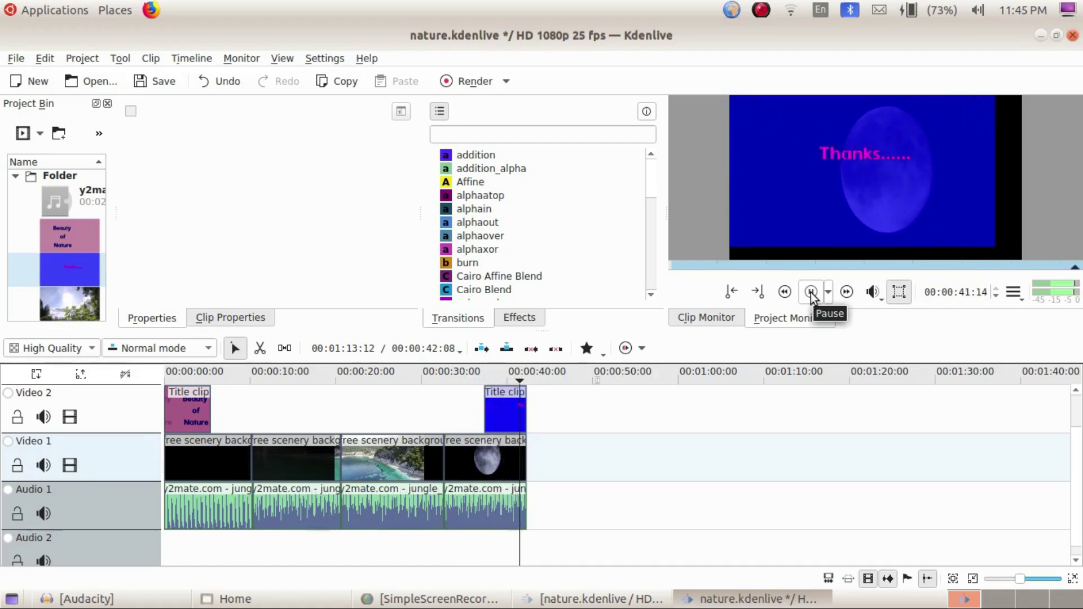
{"action": "left_click", "coordinate": [811, 293]}
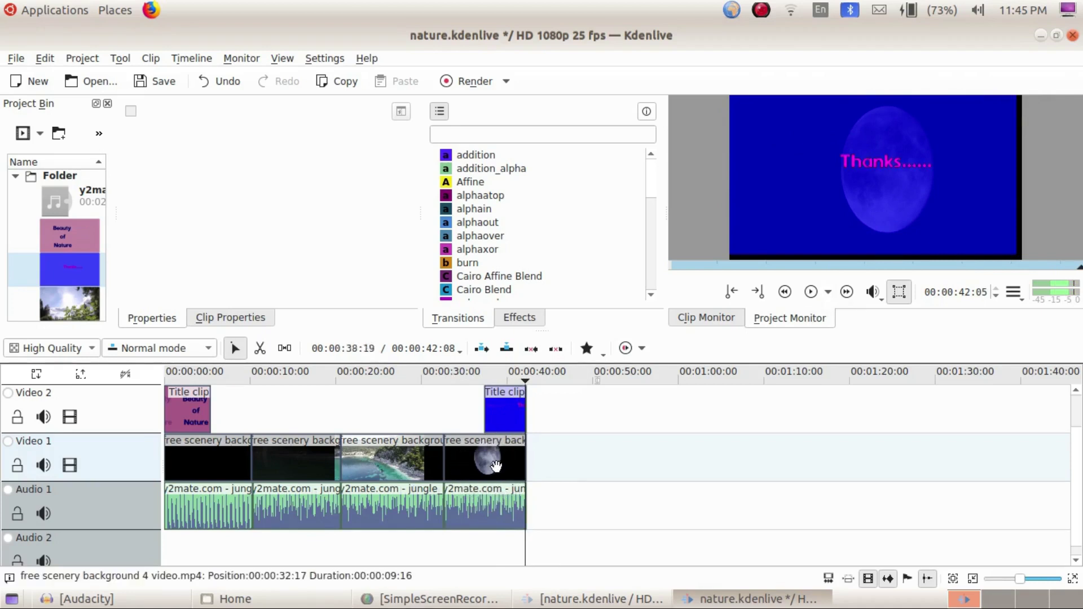
Trim the ends of the third scenery clip and the audio beneath it to a duration of about 00:00:08:13.
{"action": "left_click", "coordinate": [402, 458]}
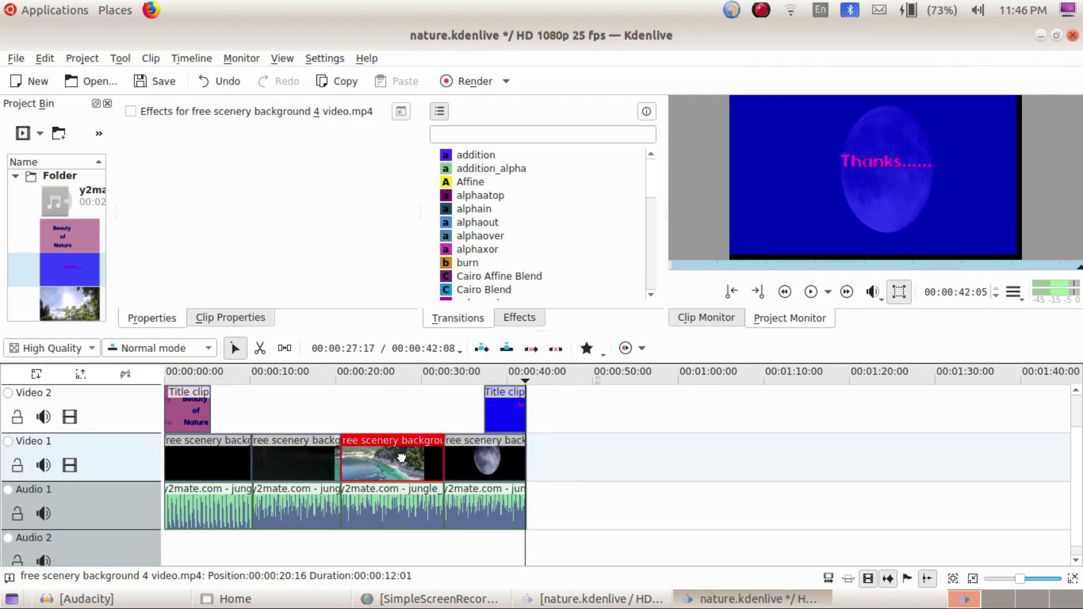
{"action": "left_click", "coordinate": [445, 465]}
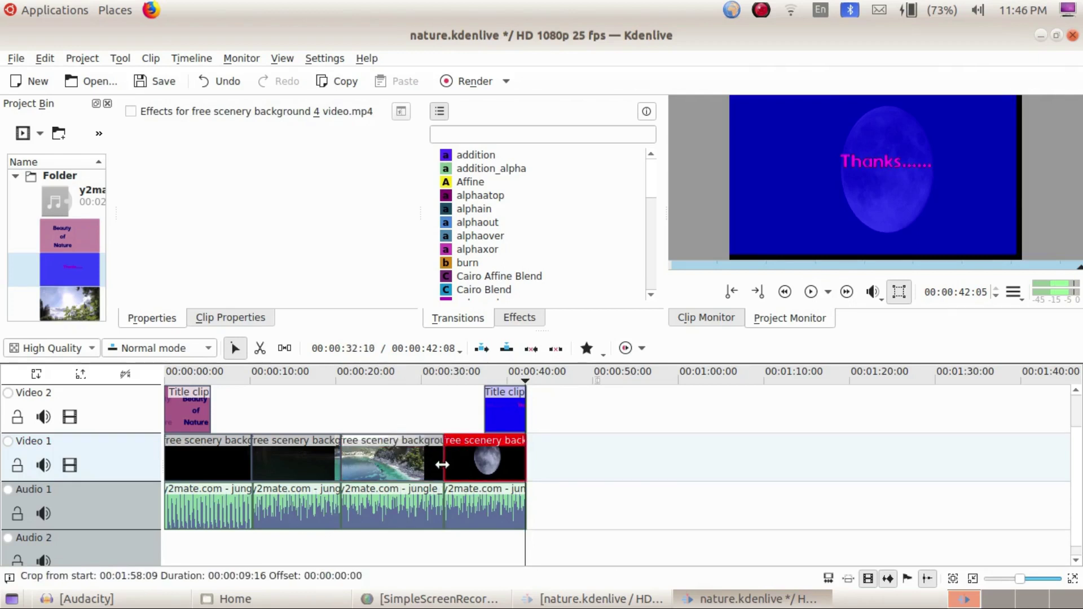
{"action": "left_click_drag", "start_coordinate": [441, 458], "coordinate": [413, 450]}
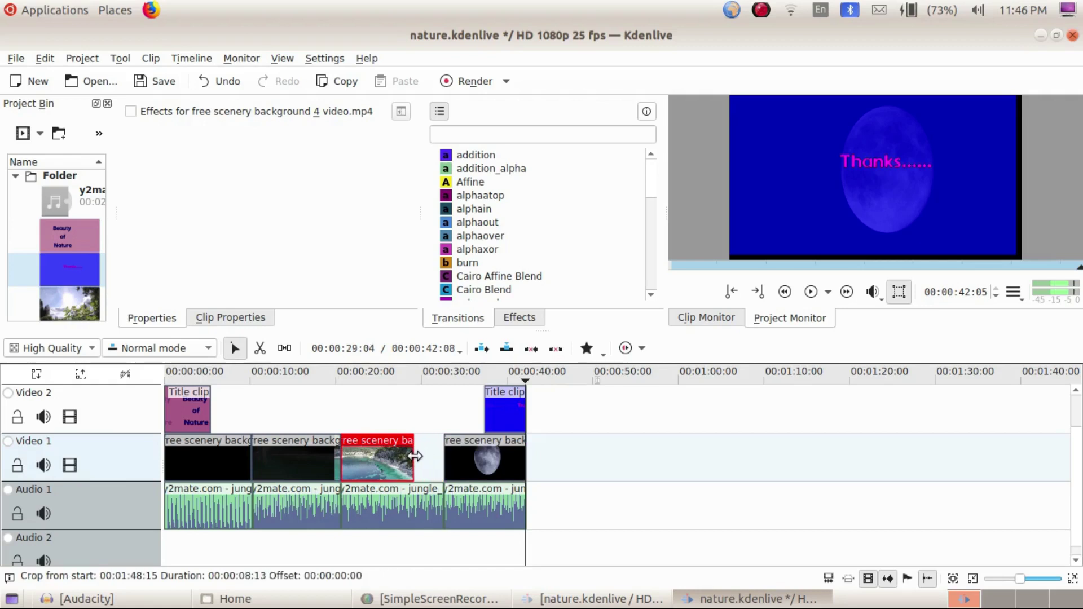
{"action": "left_click", "coordinate": [429, 504]}
{"action": "left_click_drag", "start_coordinate": [443, 503], "coordinate": [415, 504]}
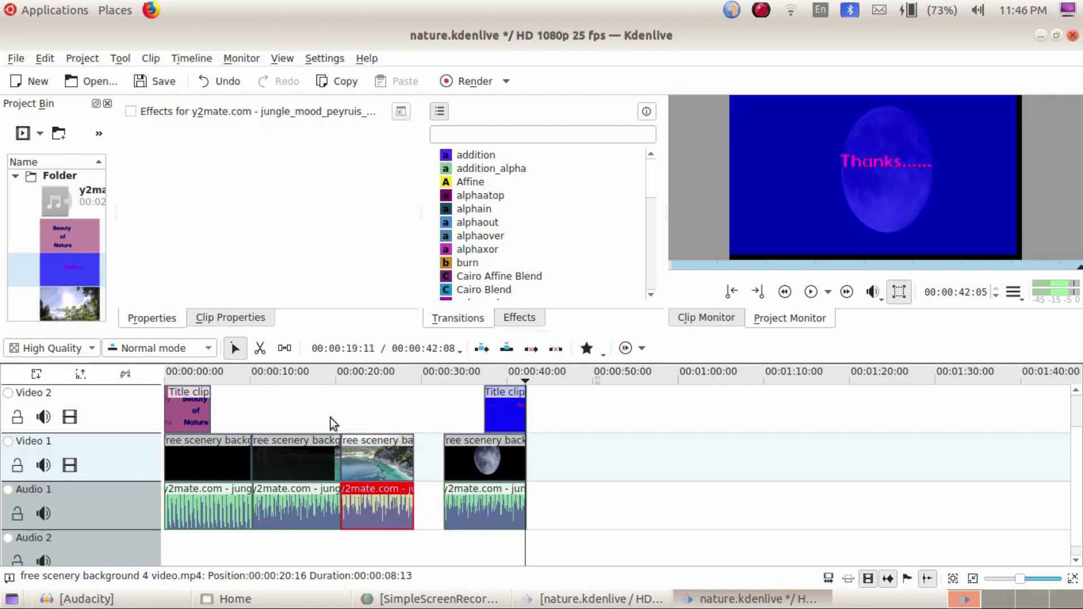
Close the gap before the moon clip by shifting it, its audio and the "Thanks......" title earlier together with the Spacer tool.
{"action": "left_click", "coordinate": [285, 349]}
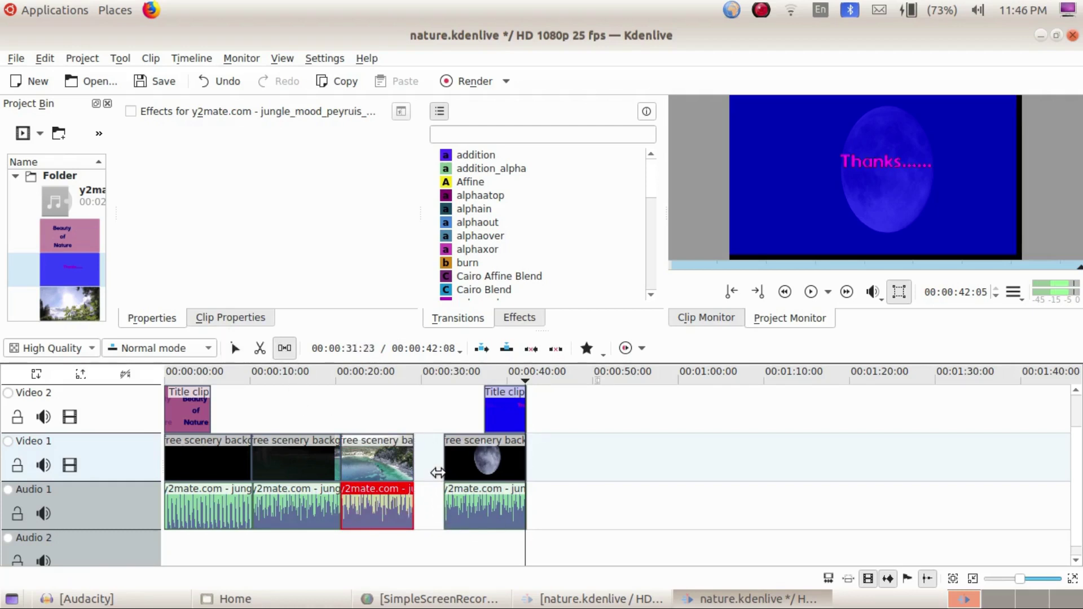
{"action": "left_click_drag", "start_coordinate": [451, 472], "coordinate": [420, 472]}
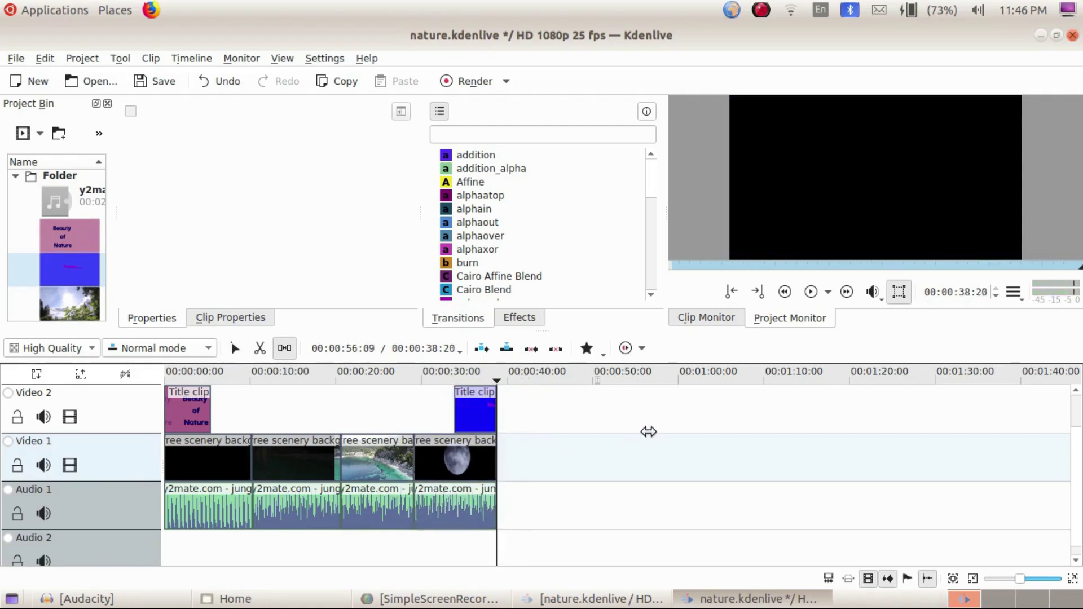
{"action": "left_click", "coordinate": [235, 348]}
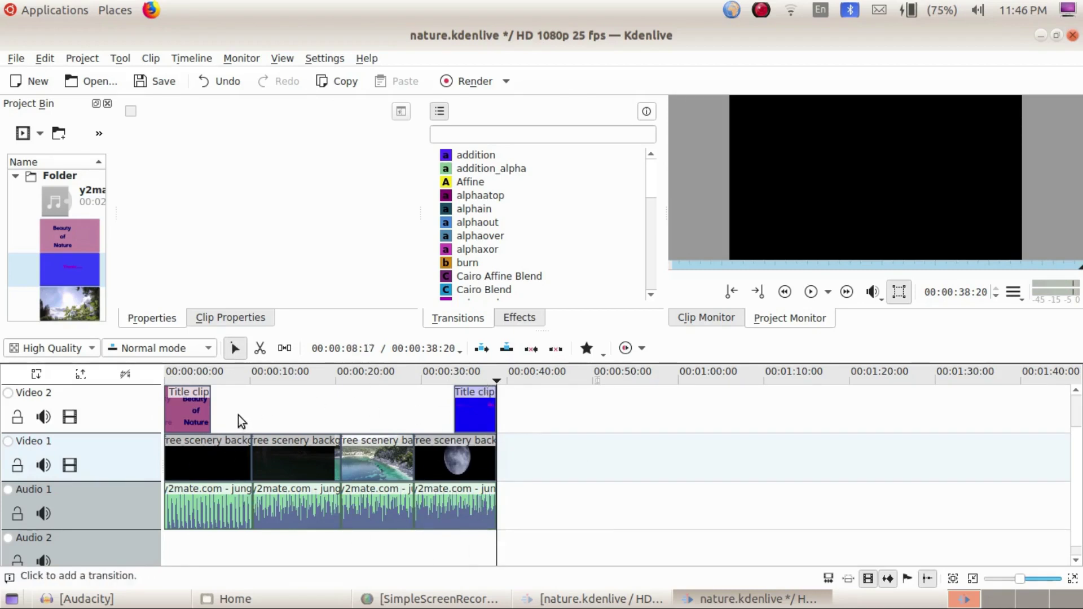
Set up rendering of the project in MP4 format with nature1.mp4 in the home folder as the output file.
{"action": "left_click", "coordinate": [473, 82]}
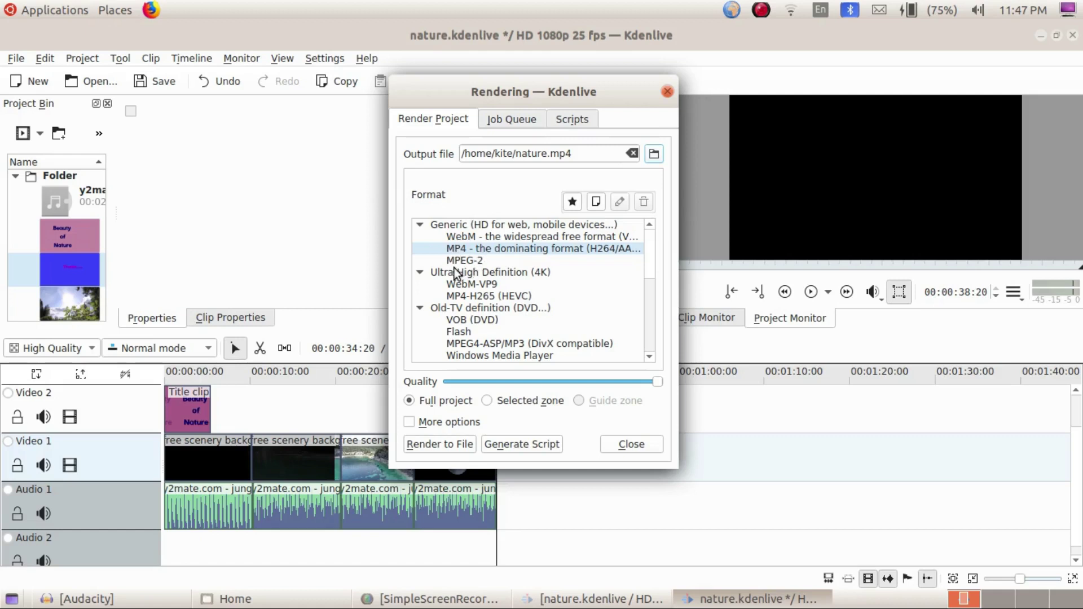
{"action": "scroll", "coordinate": [647, 249], "scroll_direction": "down", "scroll_amount": 6}
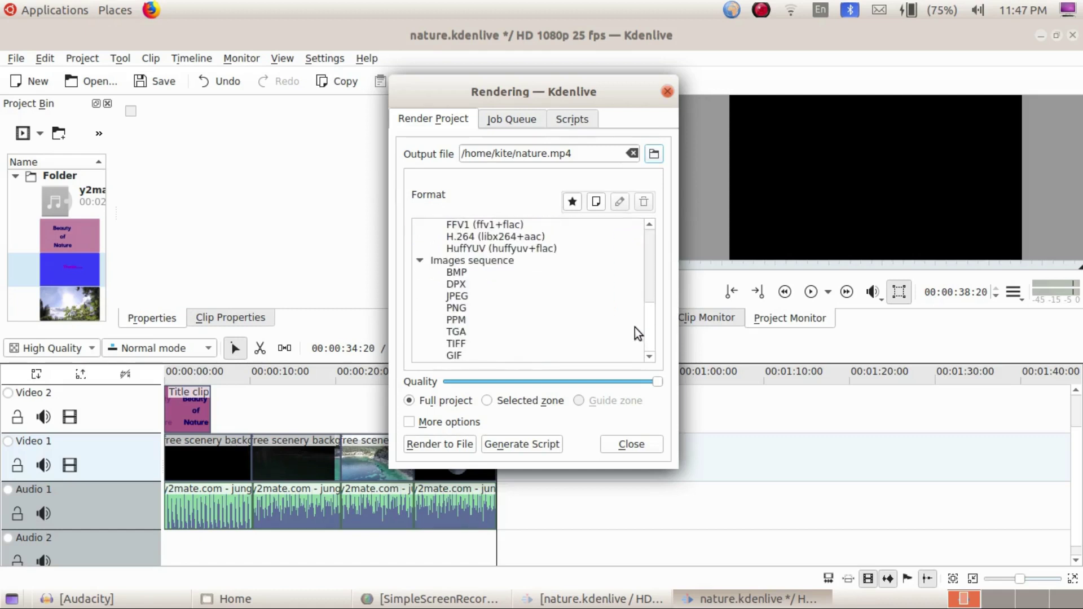
{"action": "scroll", "coordinate": [648, 333], "scroll_direction": "up", "scroll_amount": 6}
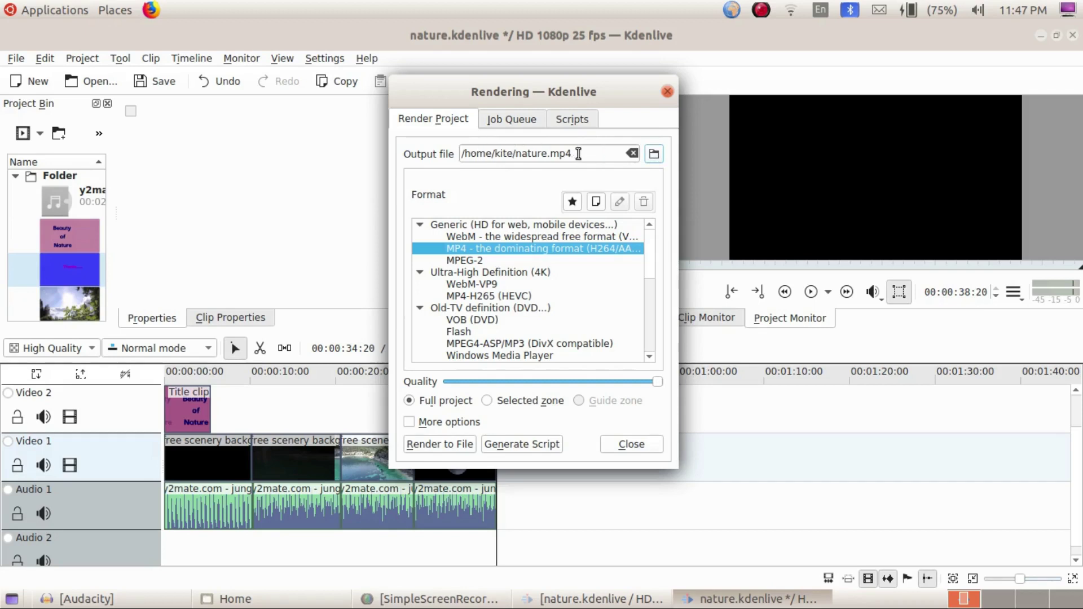
{"action": "left_click", "coordinate": [654, 154]}
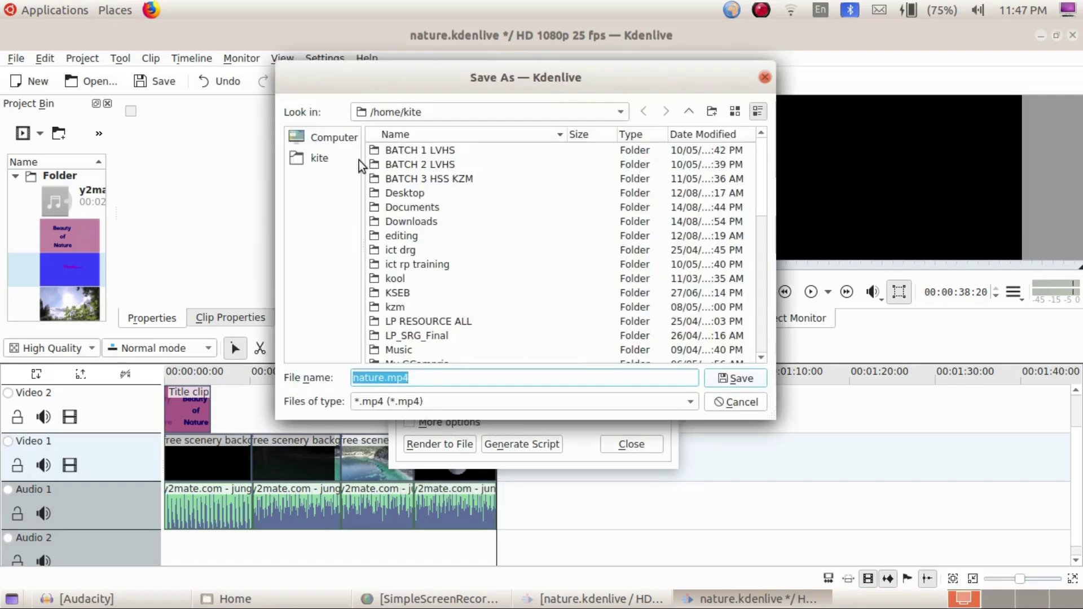
{"action": "left_click", "coordinate": [320, 158]}
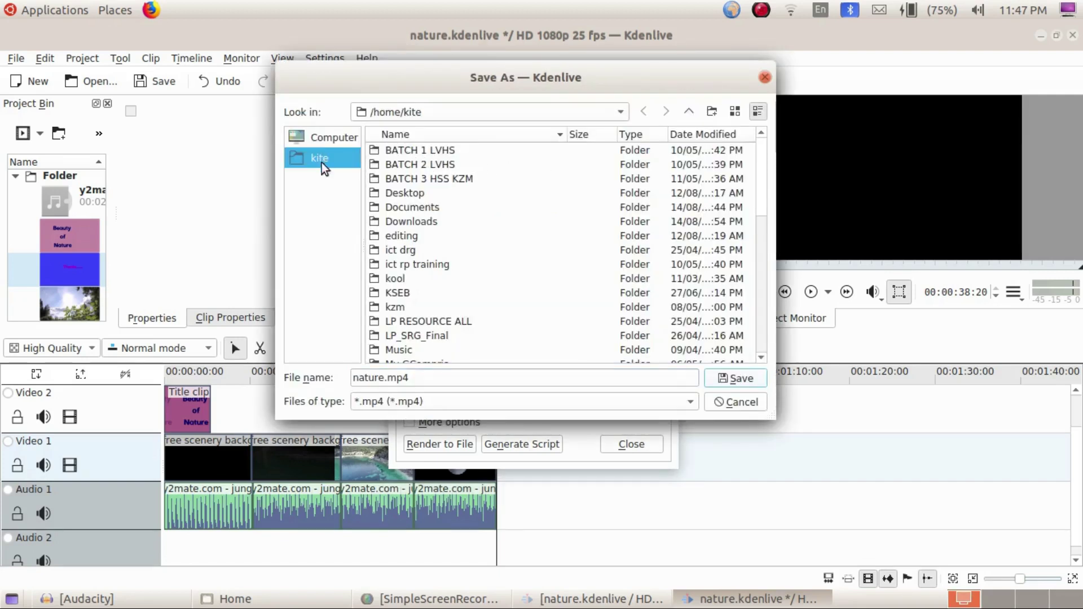
{"action": "left_click", "coordinate": [414, 385]}
{"action": "key", "text": "BackSpace"}
{"action": "key", "text": "BackSpace"}
{"action": "key", "text": "BackSpace"}
{"action": "key", "text": "BackSpace"}
{"action": "type", "text": "1"}
{"action": "left_click", "coordinate": [748, 378]}
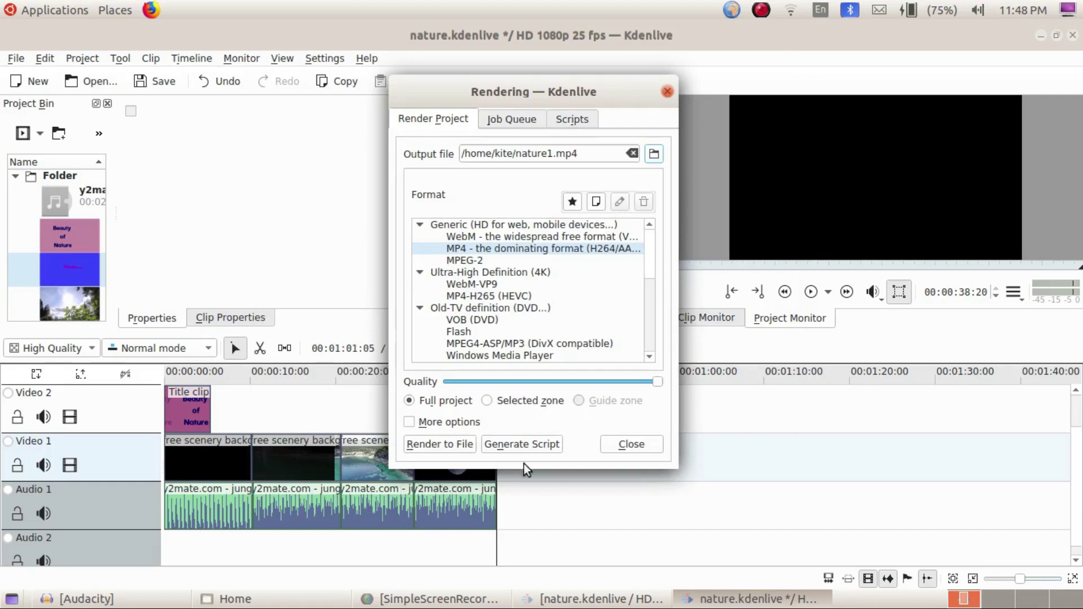
Render the full project to nature1.mp4, and once rendering finishes close the project with its changes saved.
{"action": "left_click", "coordinate": [439, 444]}
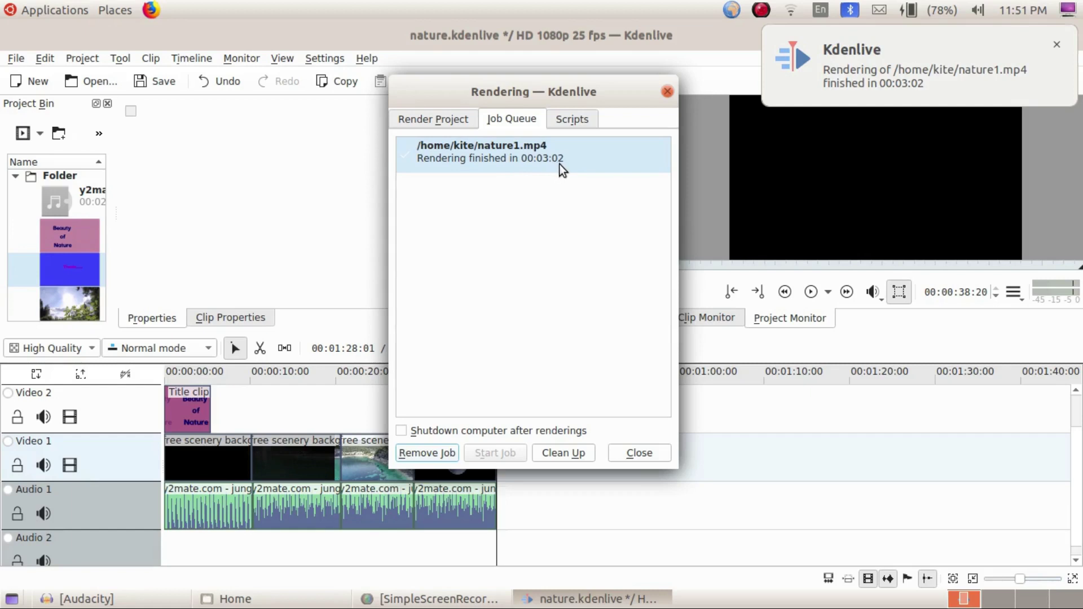
{"action": "left_click", "coordinate": [667, 93]}
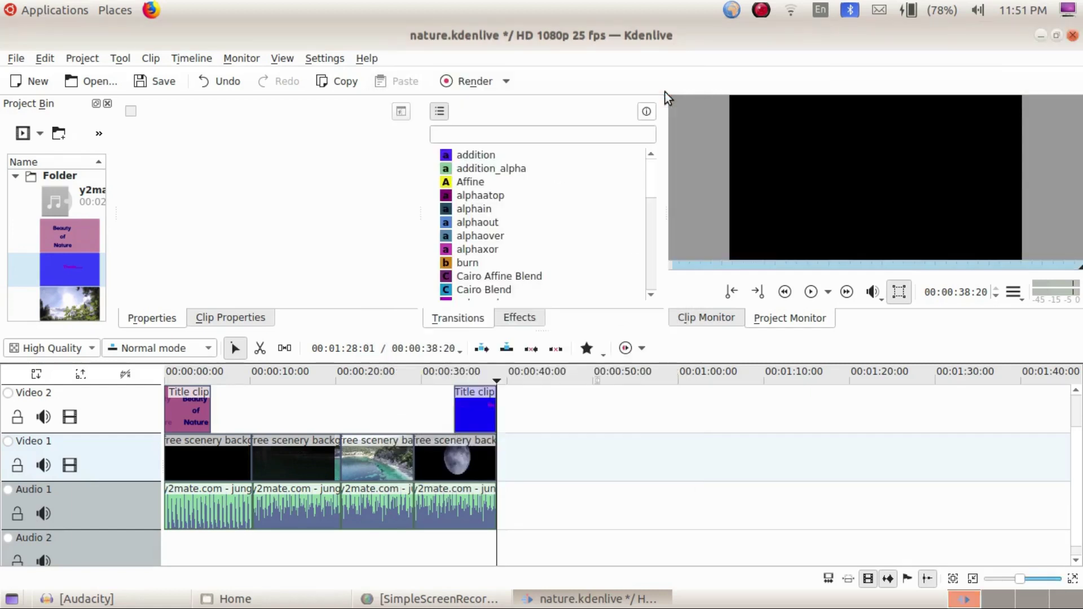
{"action": "left_click", "coordinate": [1071, 35]}
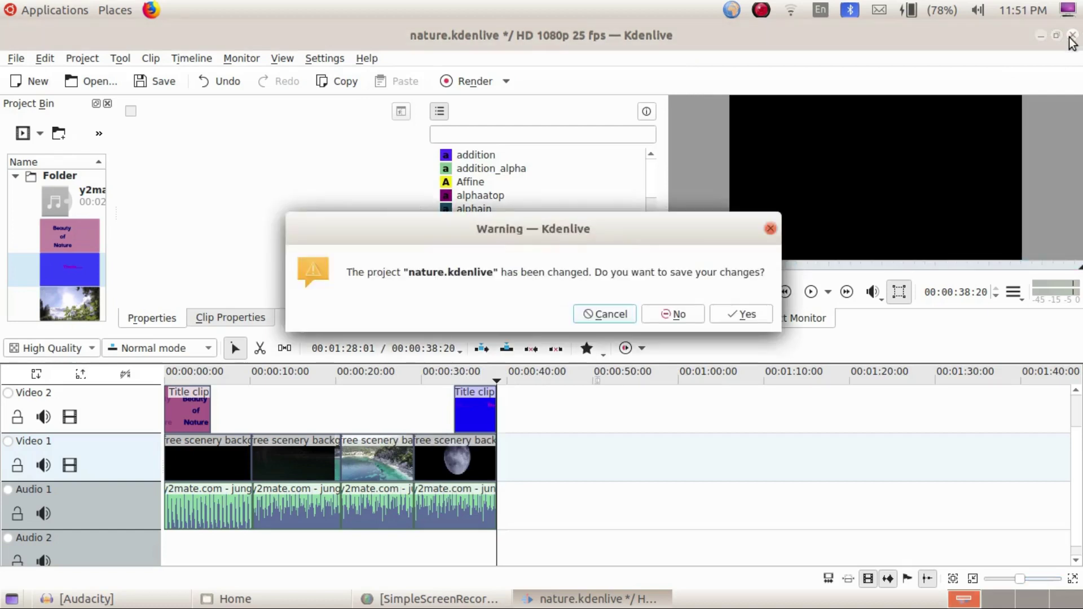
{"action": "left_click", "coordinate": [747, 315]}
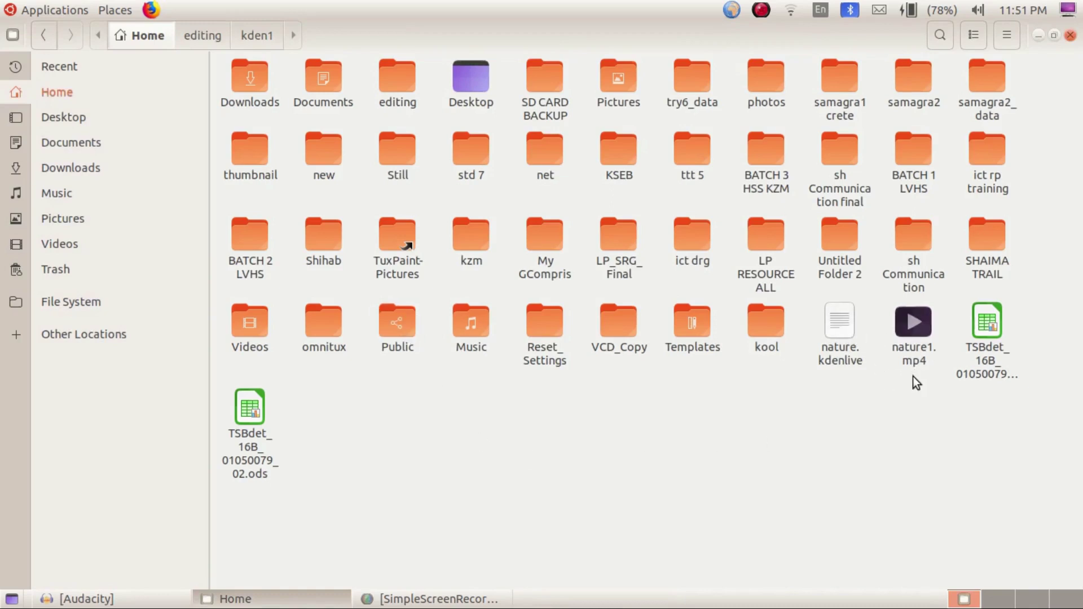
Play the rendered nature1.mp4 from the home folder through to its end and close VLC media player.
{"action": "double_click", "coordinate": [915, 332]}
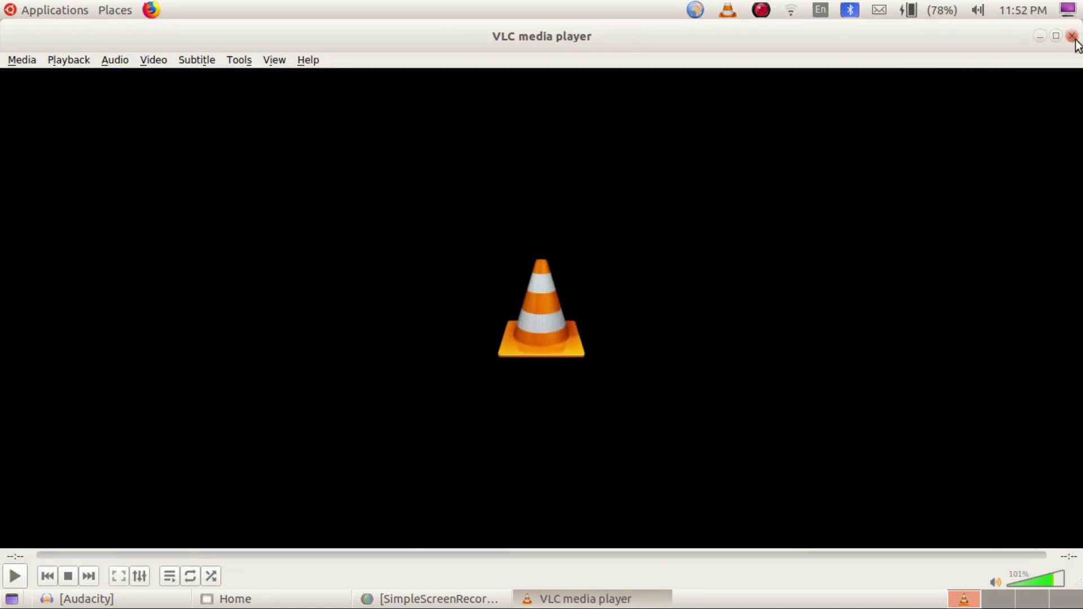
{"action": "left_click", "coordinate": [1073, 37]}
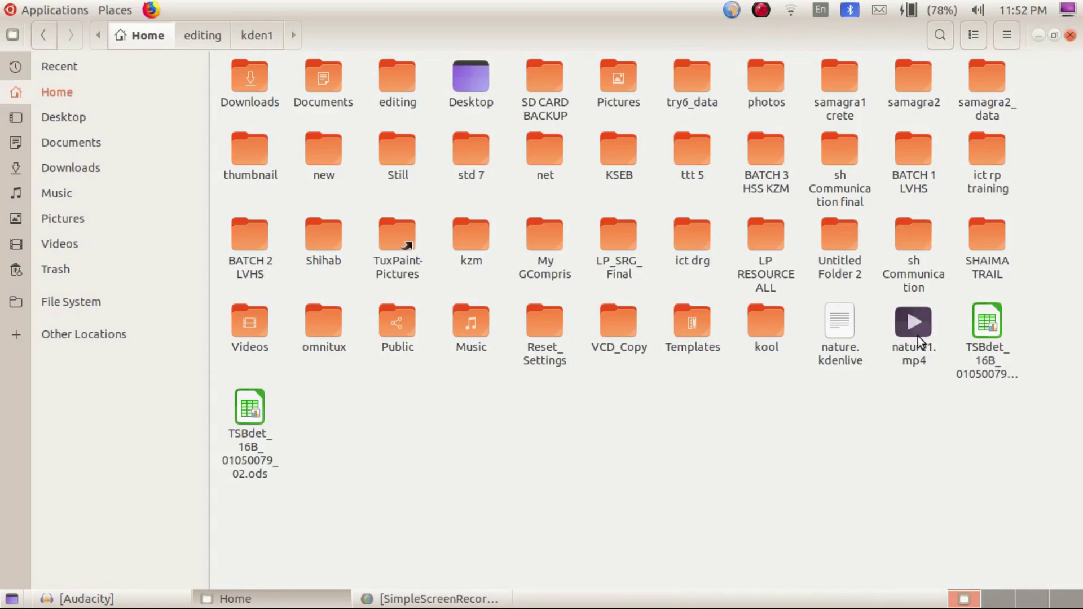
Look through the files in the kden1 folder inside the editing folder and close the file manager.
{"action": "double_click", "coordinate": [397, 79]}
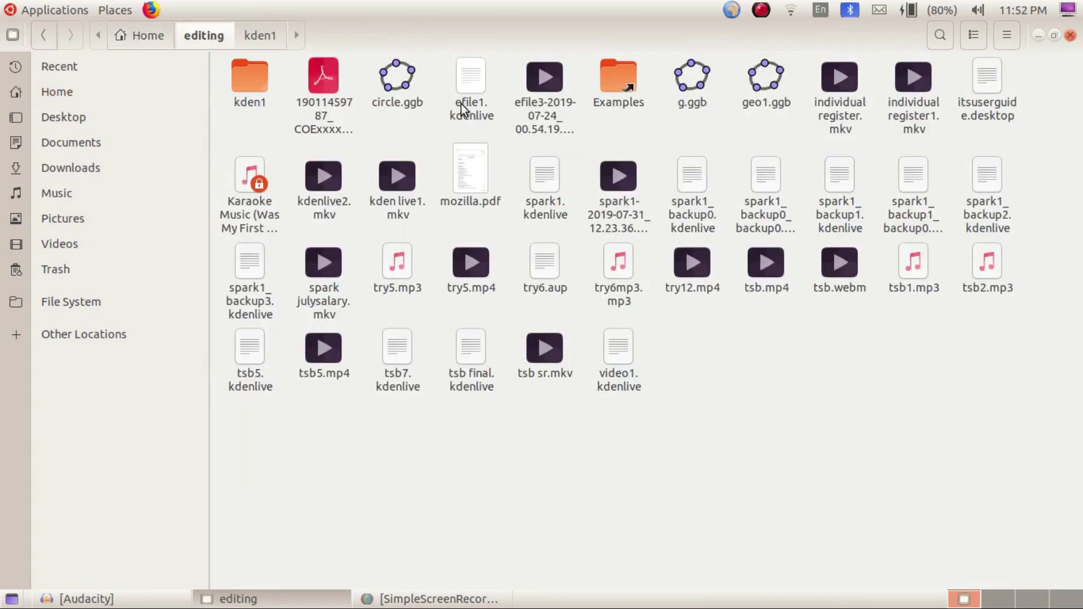
{"action": "double_click", "coordinate": [251, 84]}
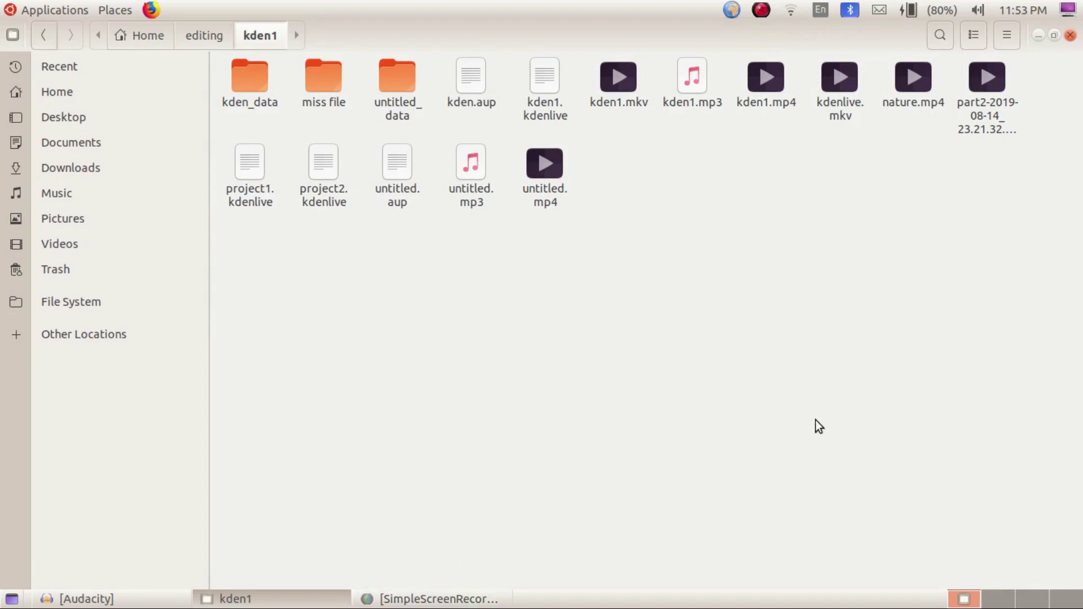
{"action": "left_click", "coordinate": [1070, 35]}
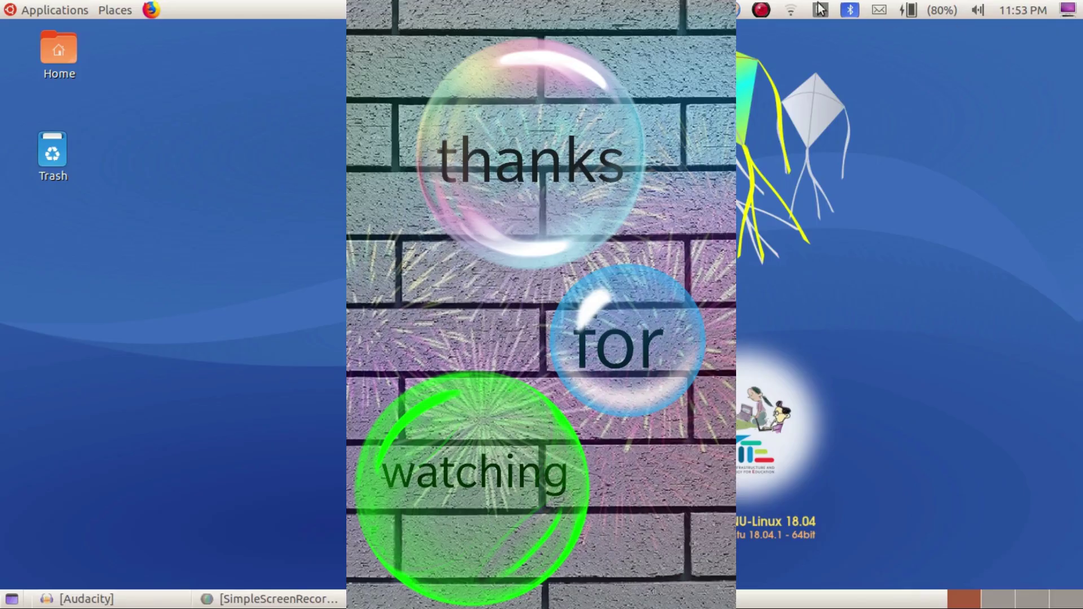